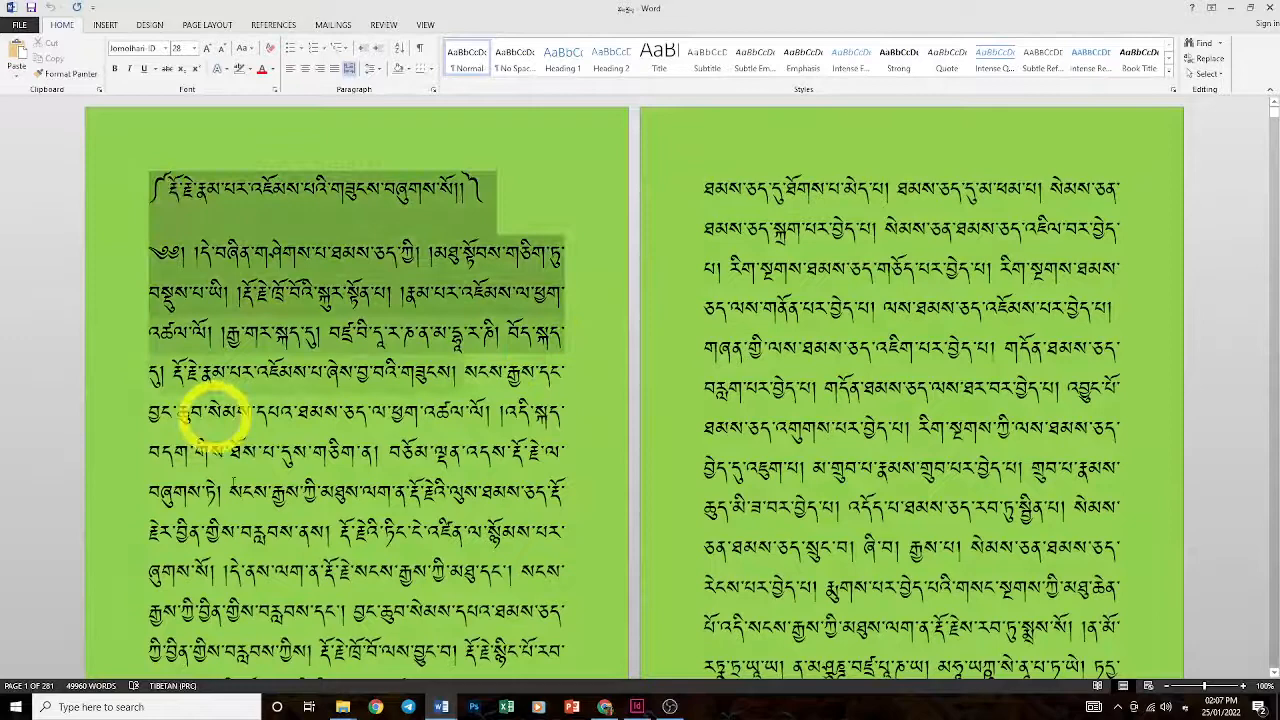
# Select the title and body text across the first two pages and copy it
pyautogui.moveTo(214, 414); pyautogui.dragTo(1122, 640)
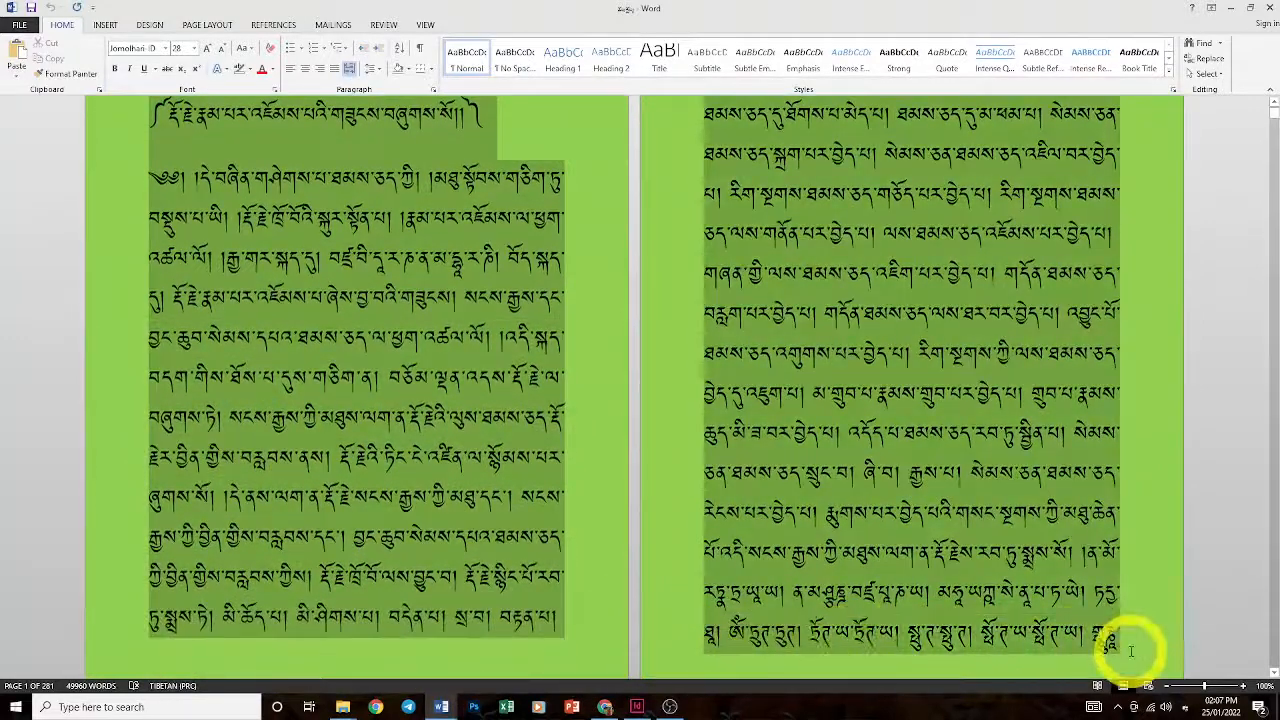
pyautogui.rightClick(957, 416)
pyautogui.click(987, 440)
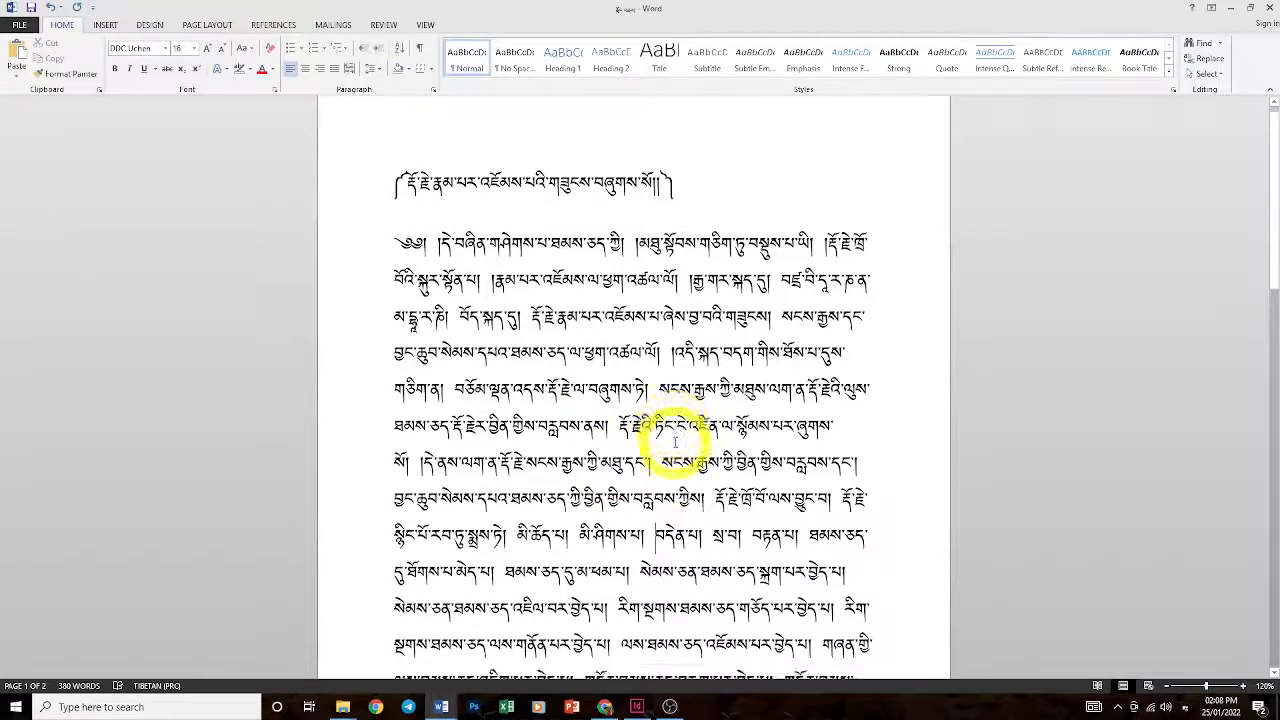
# Try Thai Distributed alignment on the title line of the 380-word document and centre the line
pyautogui.scroll(-3, 675, 441)
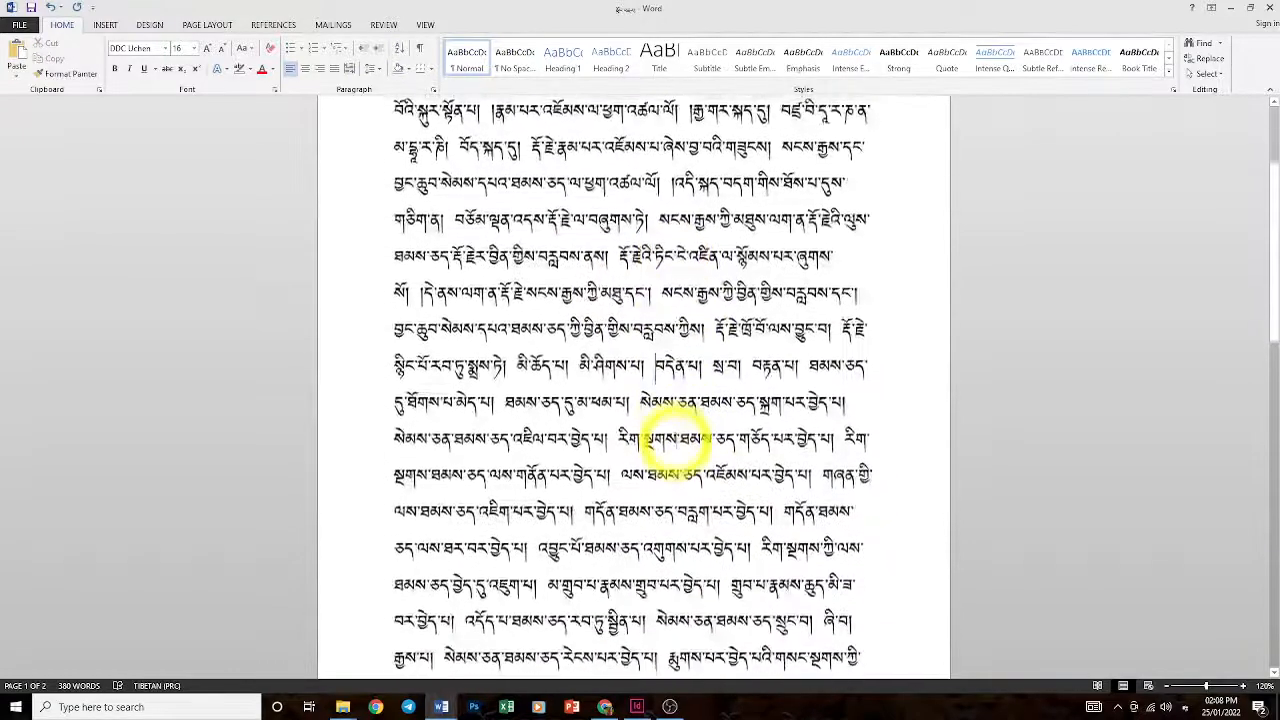
pyautogui.scroll(4, 678, 442)
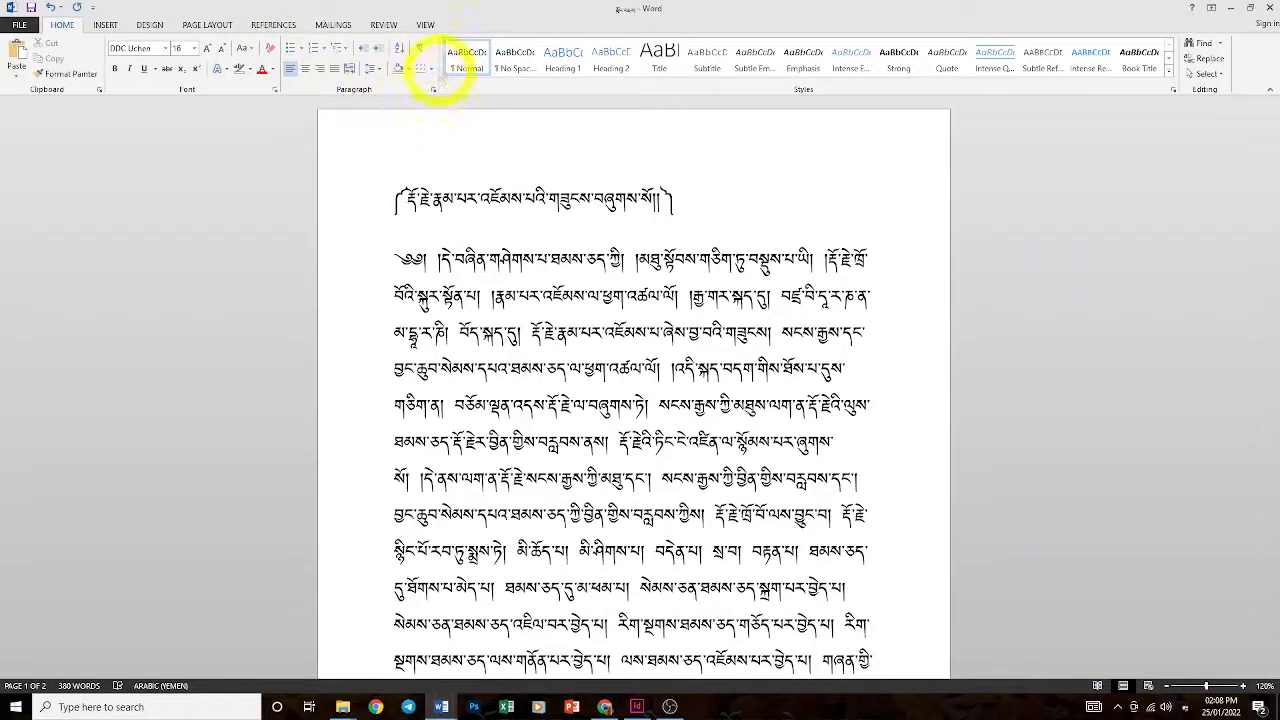
pyautogui.click(334, 200)
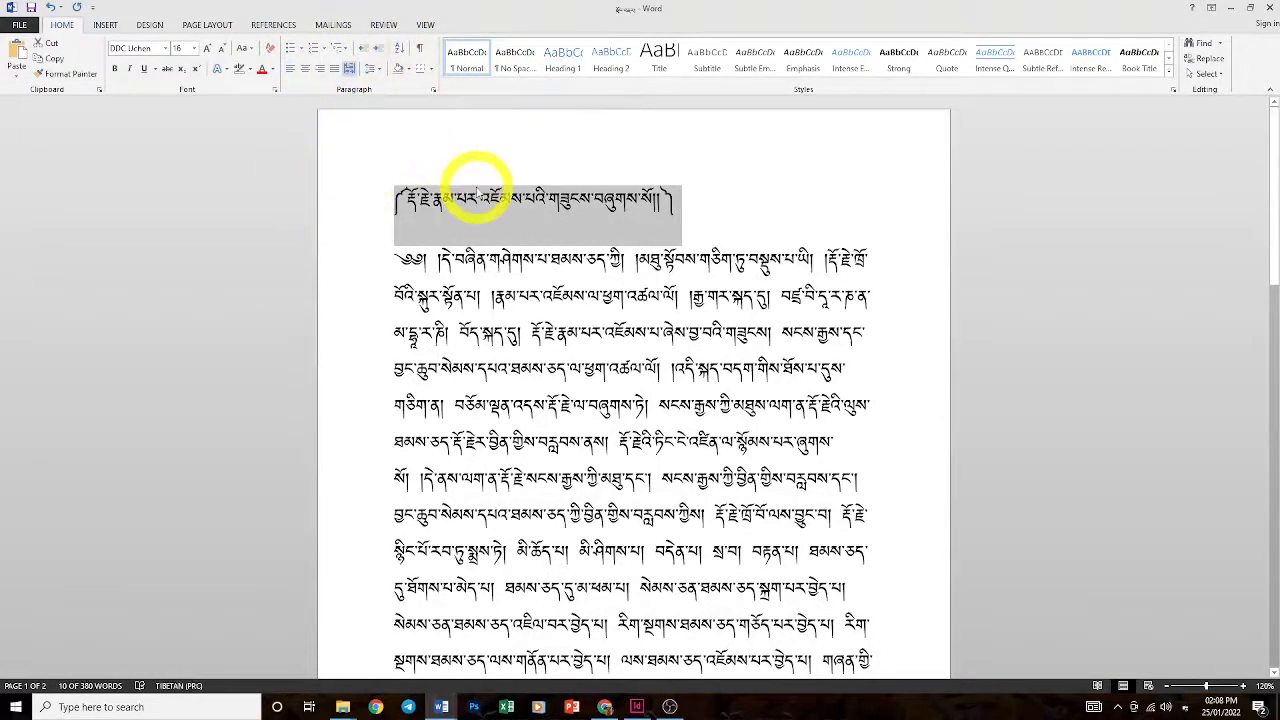
pyautogui.click(458, 197)
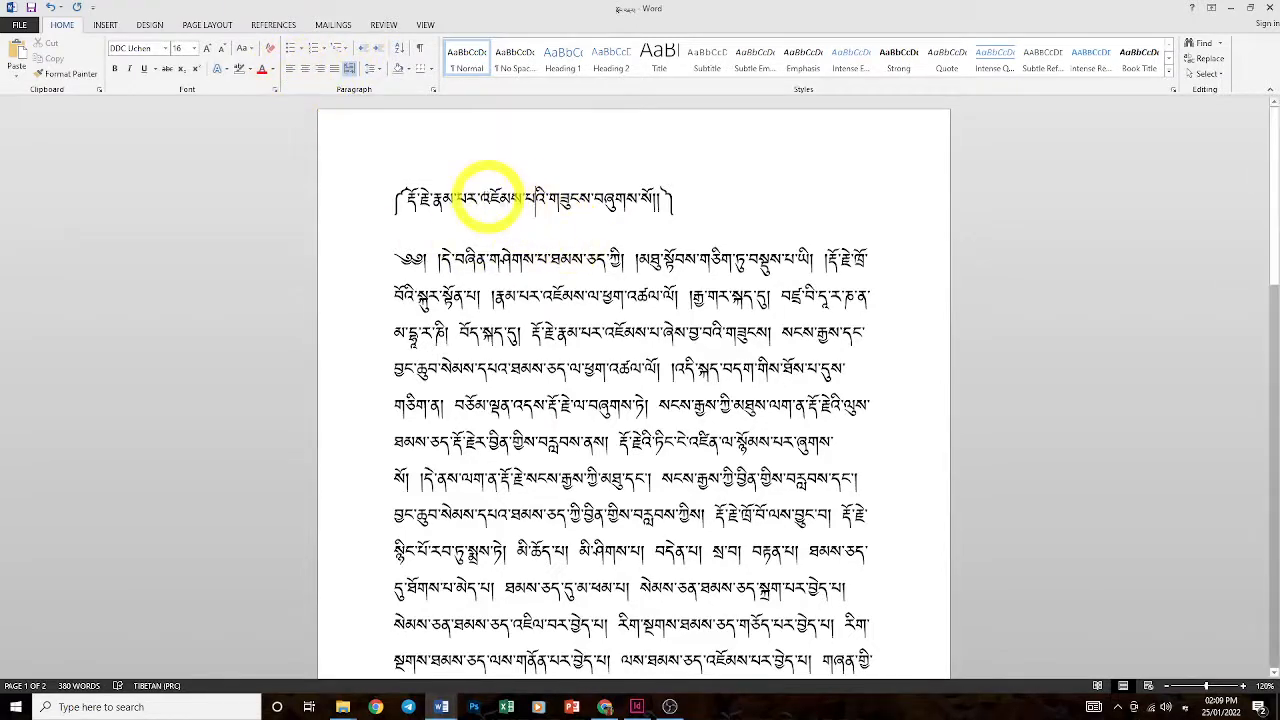
pyautogui.click(351, 70)
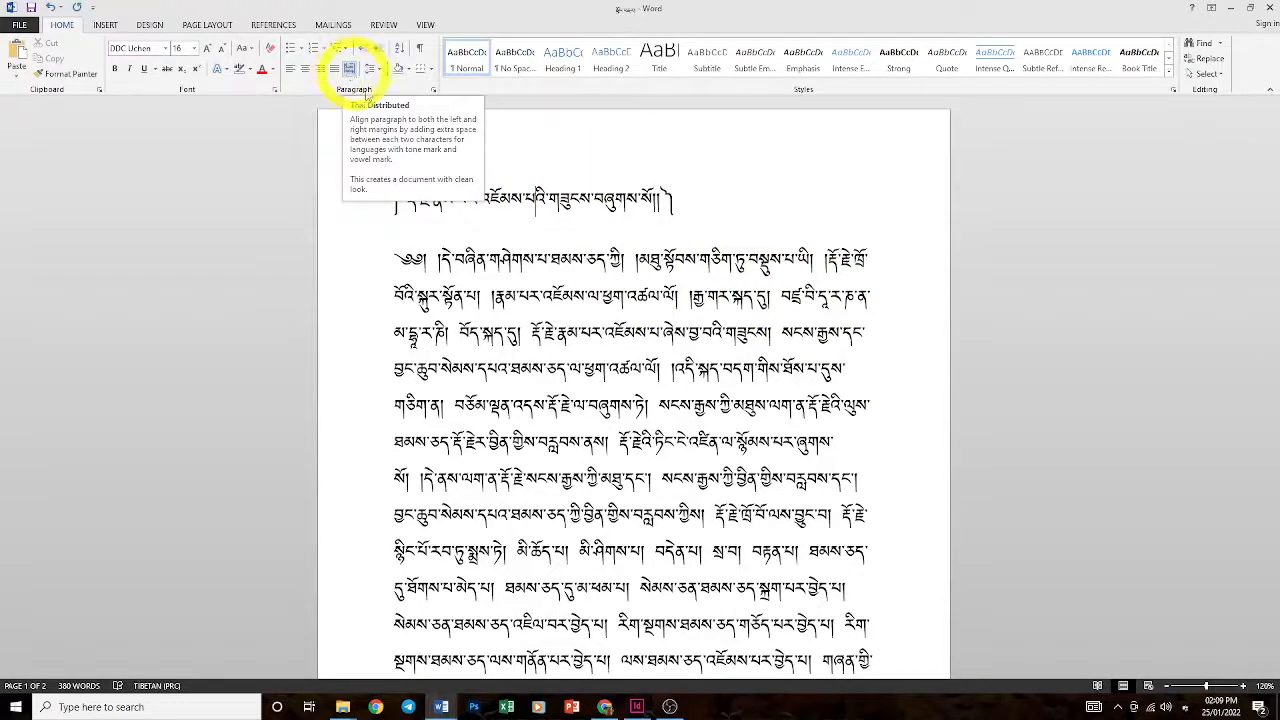
pyautogui.click(543, 201)
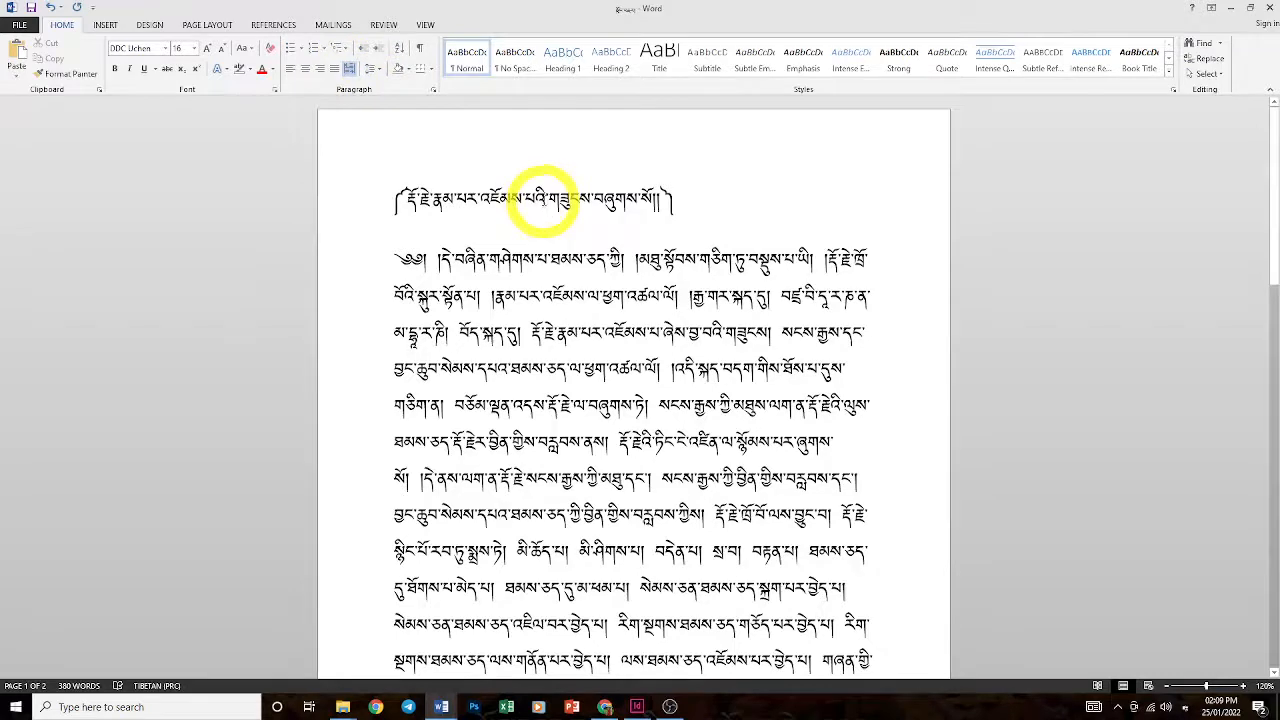
pyautogui.click(305, 70)
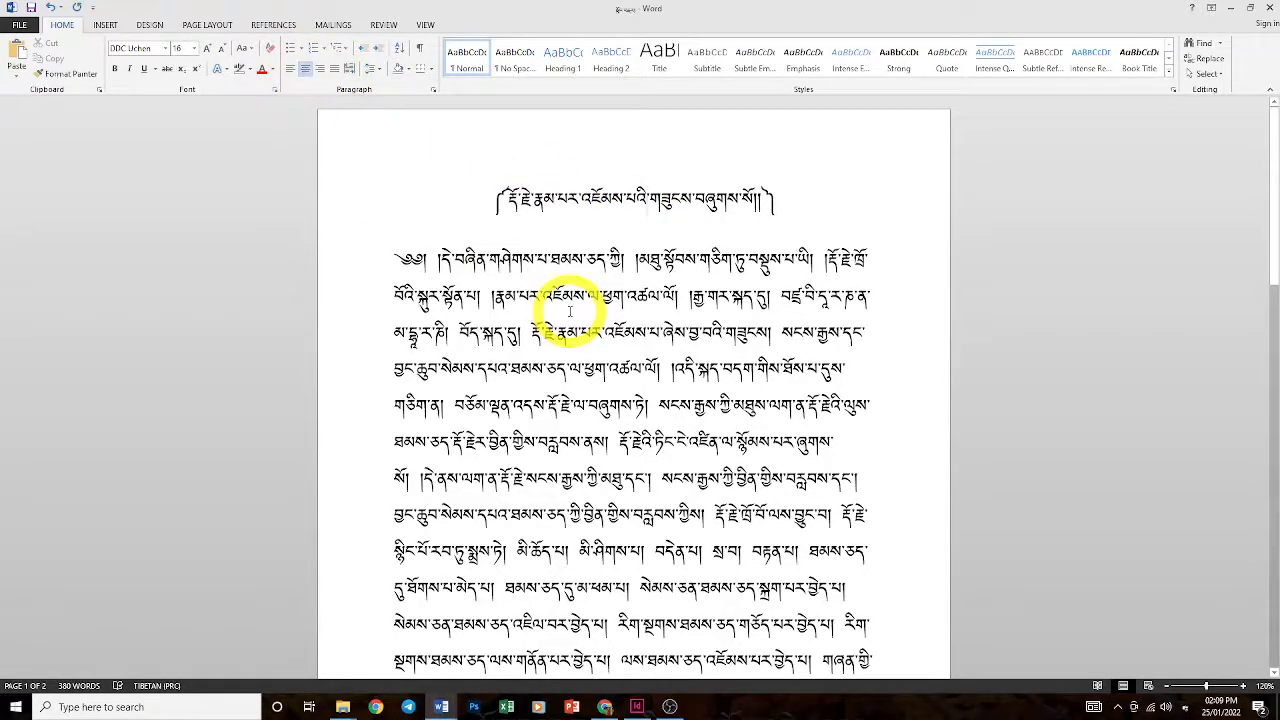
# Apply Thai Distributed alignment to the body paragraph below the title so its ragged line ends meet the right margin
pyautogui.scroll(-1, 568, 312)
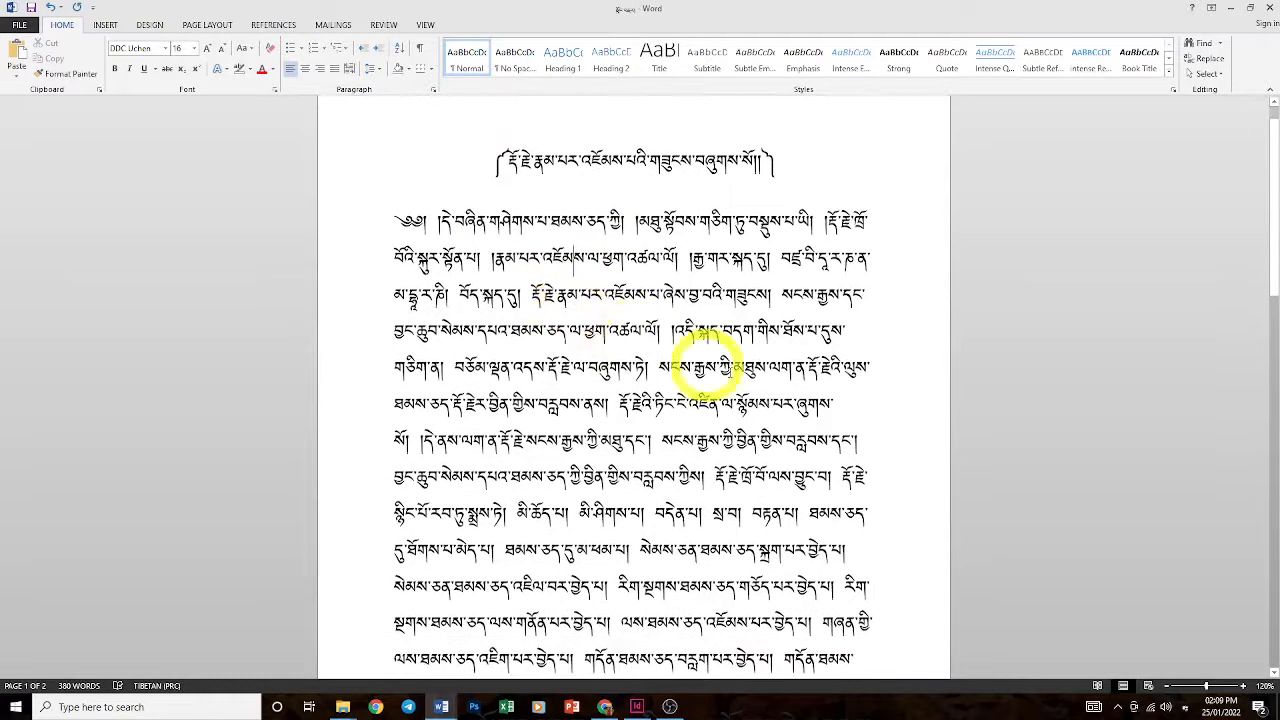
pyautogui.scroll(-2, 815, 326)
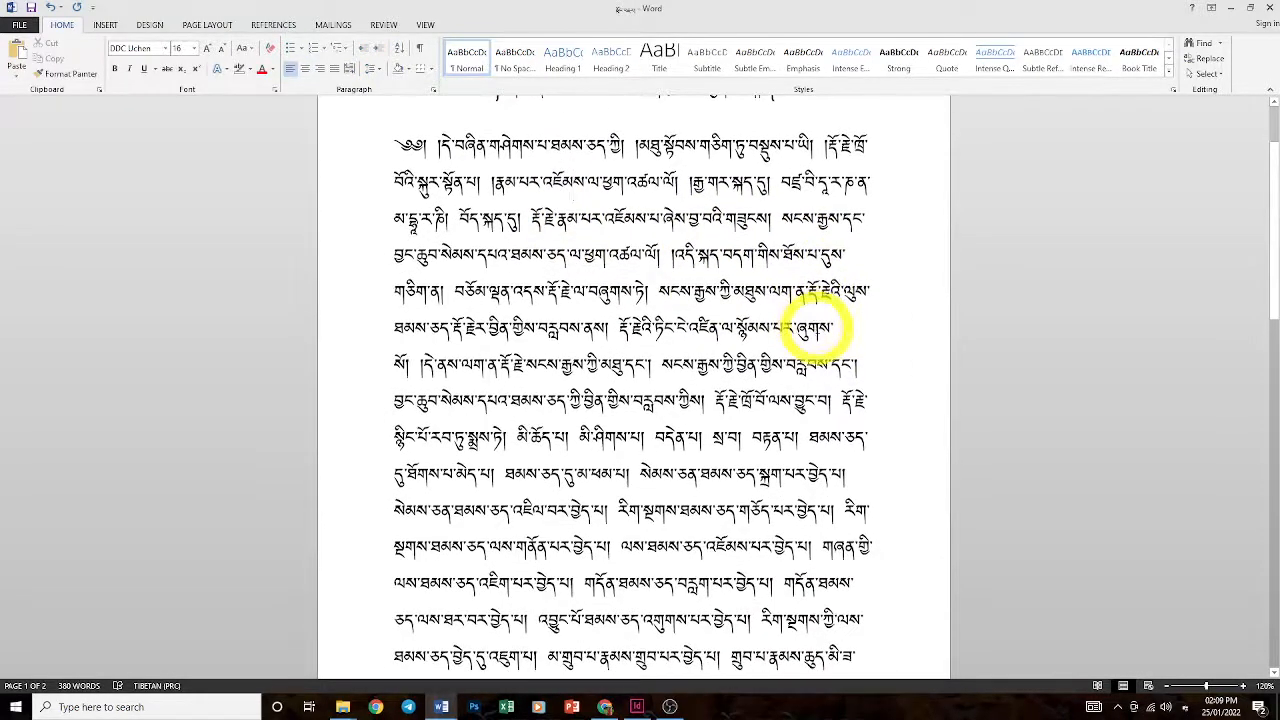
pyautogui.scroll(2, 830, 330)
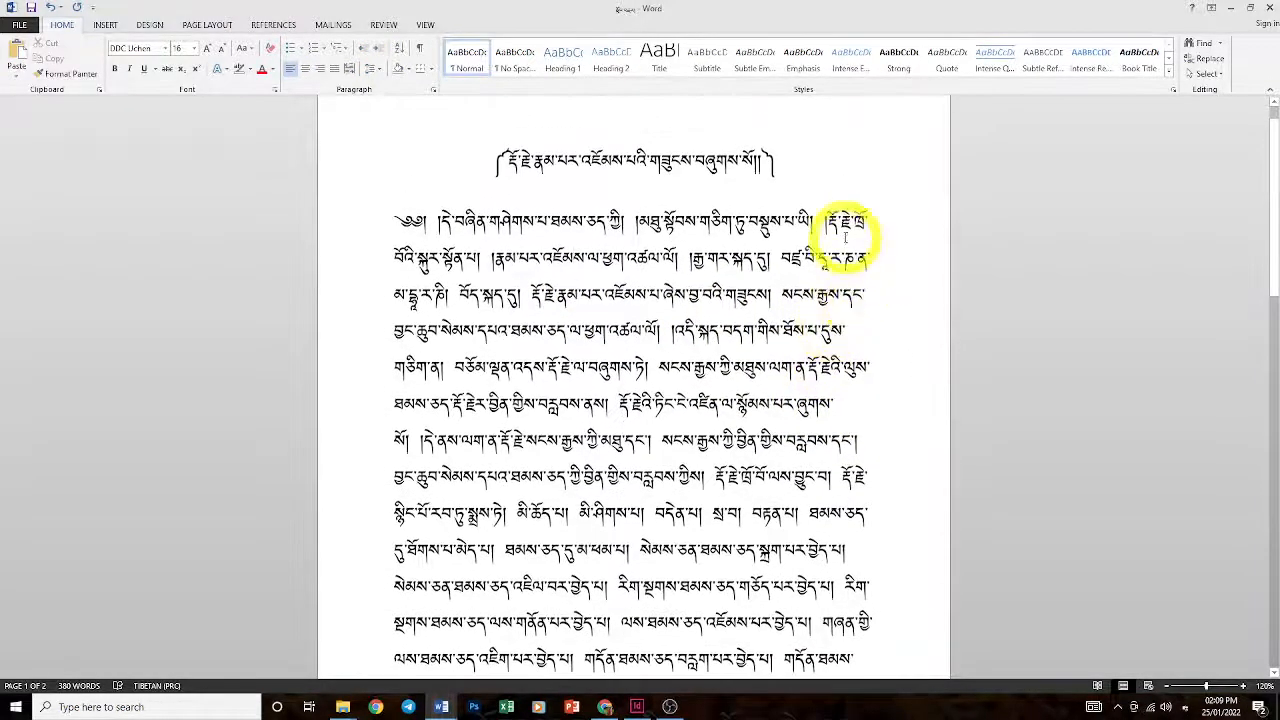
pyautogui.moveTo(870, 218); pyautogui.dragTo(864, 630)
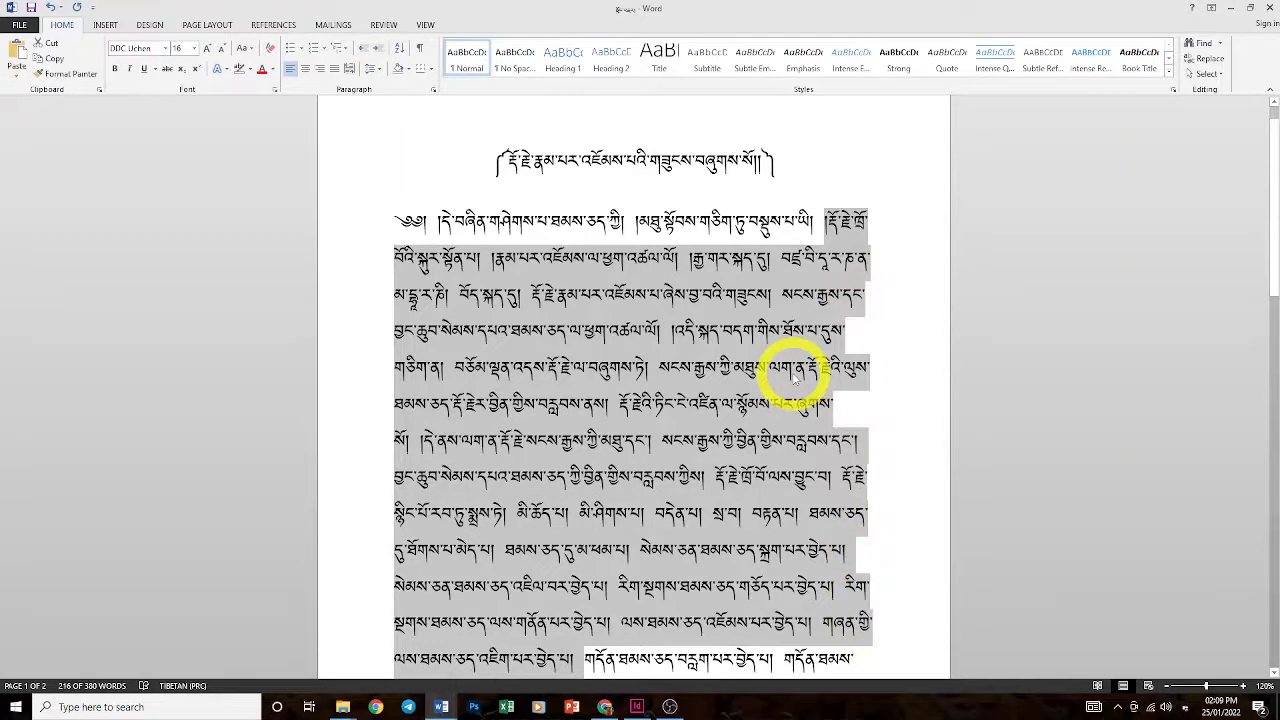
pyautogui.click(679, 318)
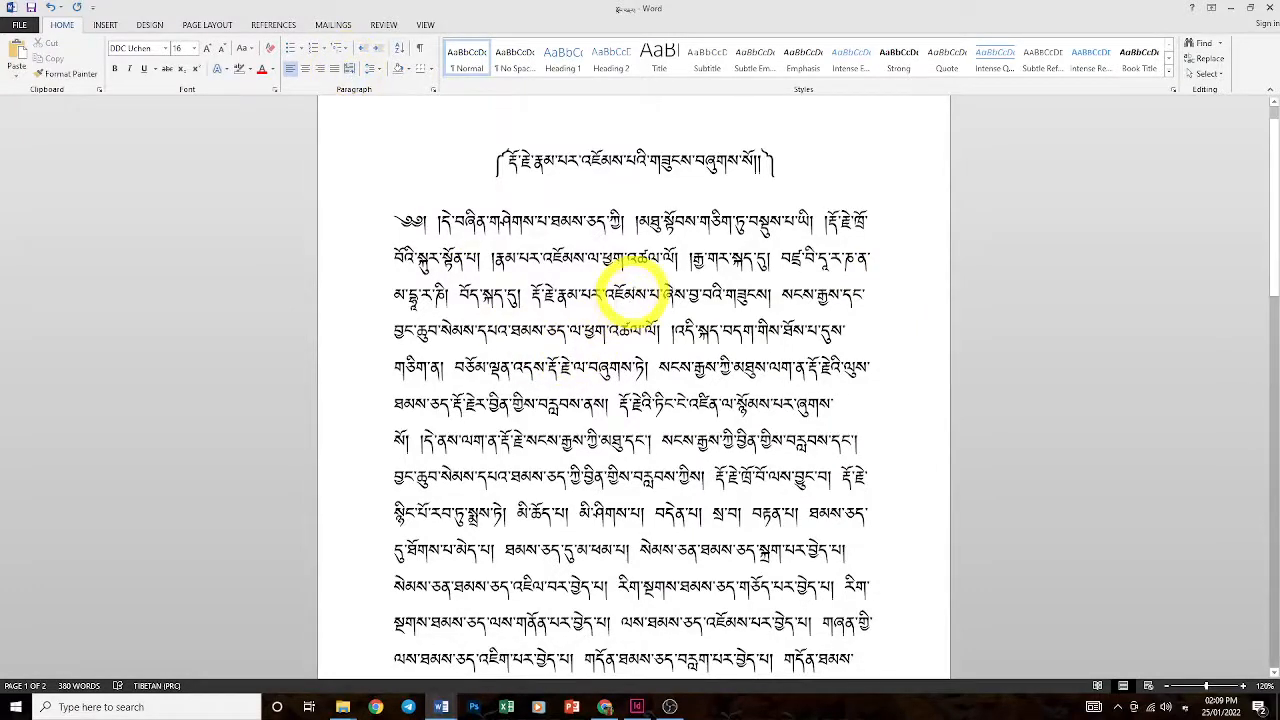
pyautogui.click(349, 69)
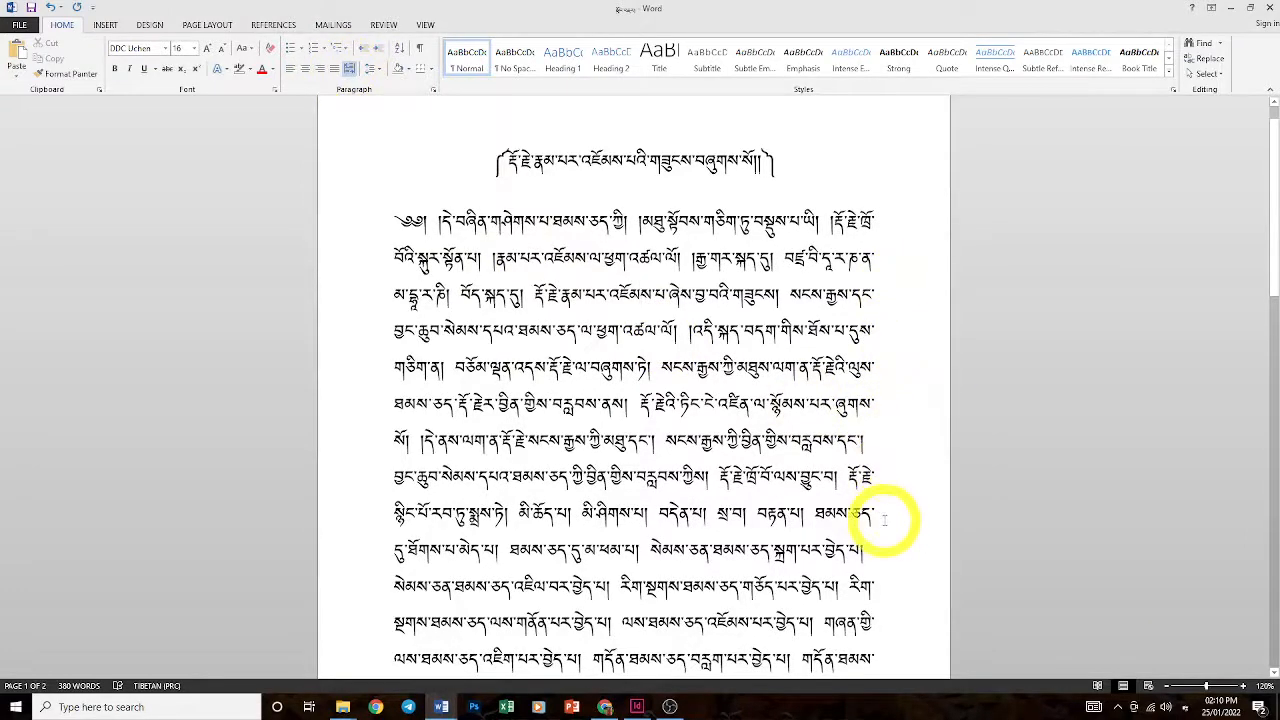
pyautogui.scroll(-3, 760, 478)
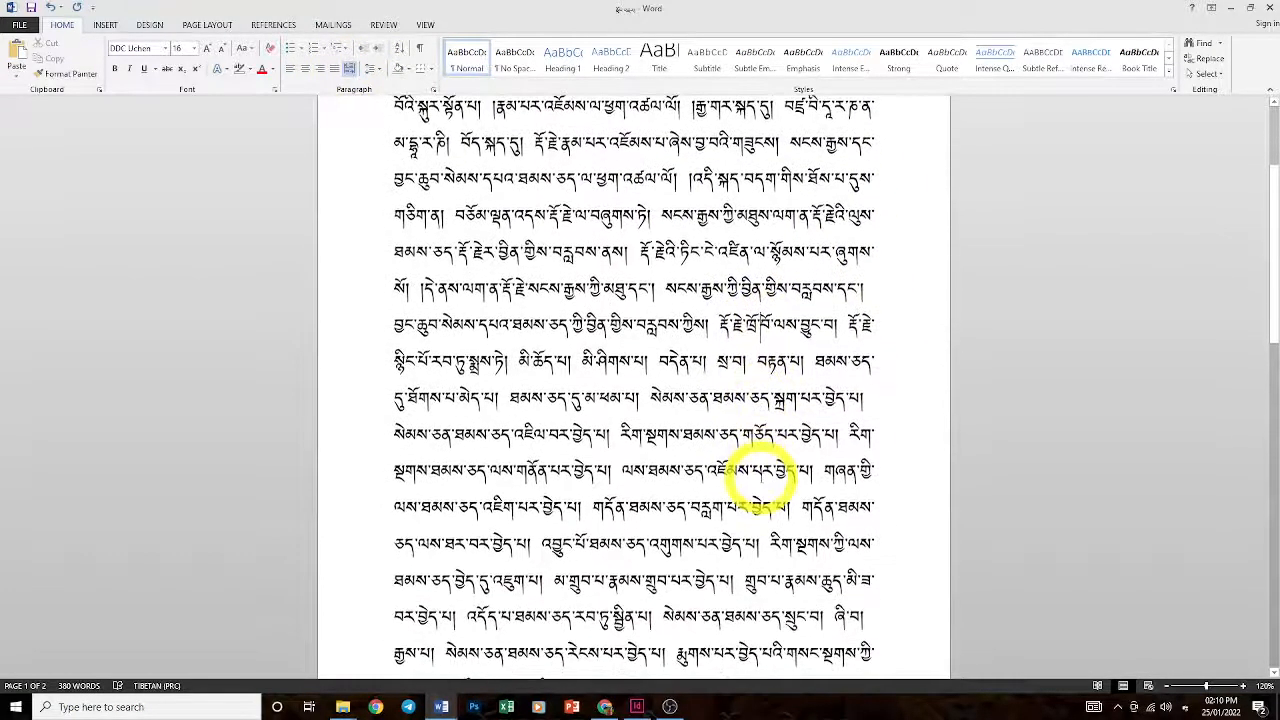
pyautogui.scroll(3, 730, 362)
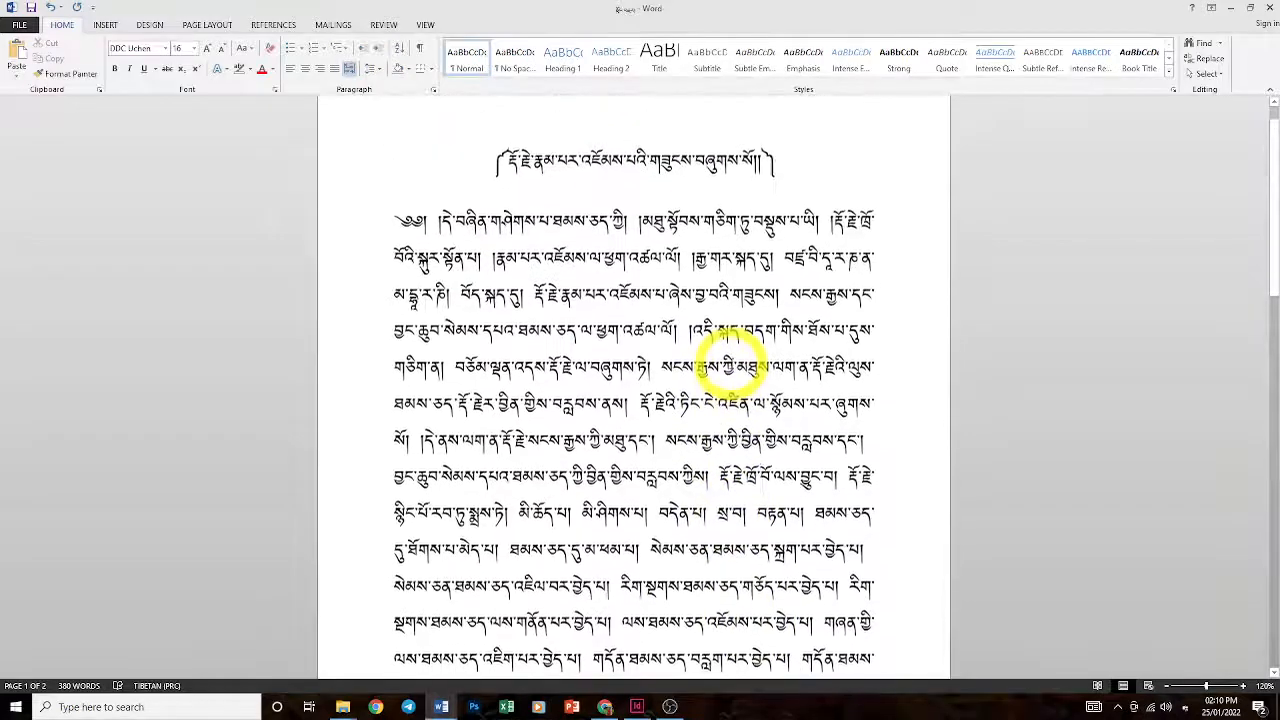
pyautogui.scroll(-4, 863, 418)
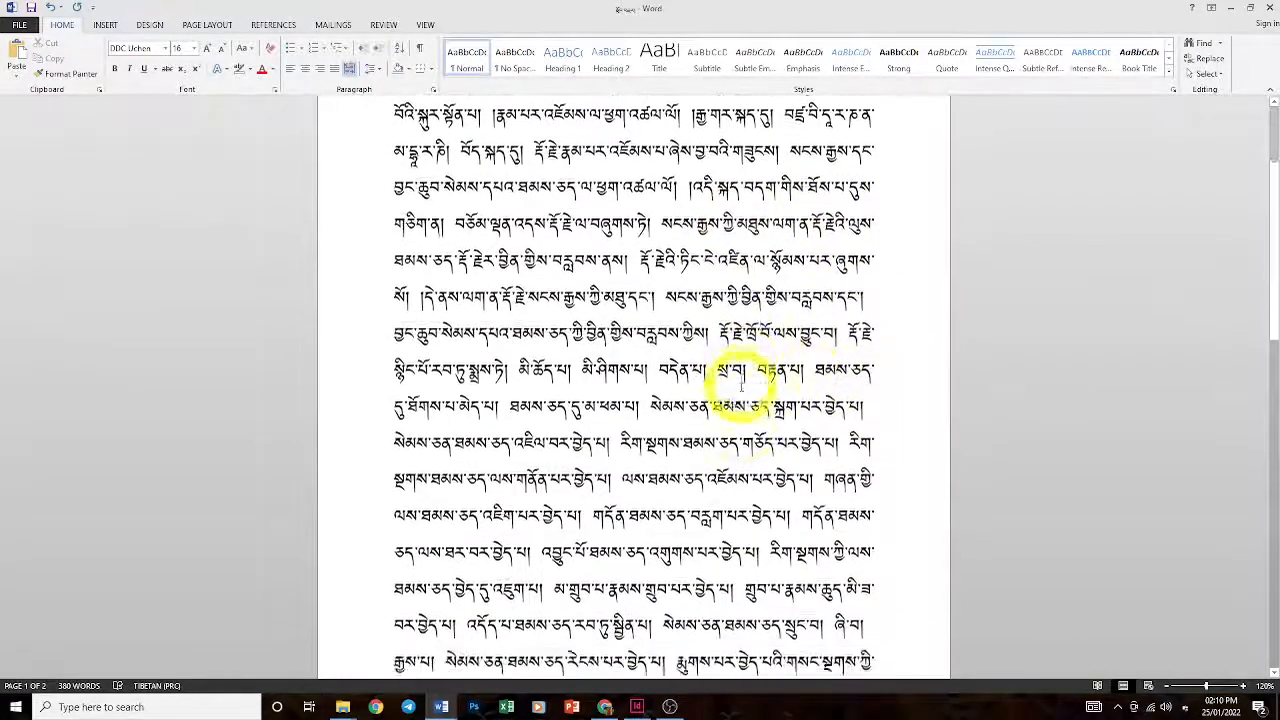
# Select the entire document and toggle Thai Distributed alignment, leaving it applied to all the text
pyautogui.hotkey('ctrl', 'a')
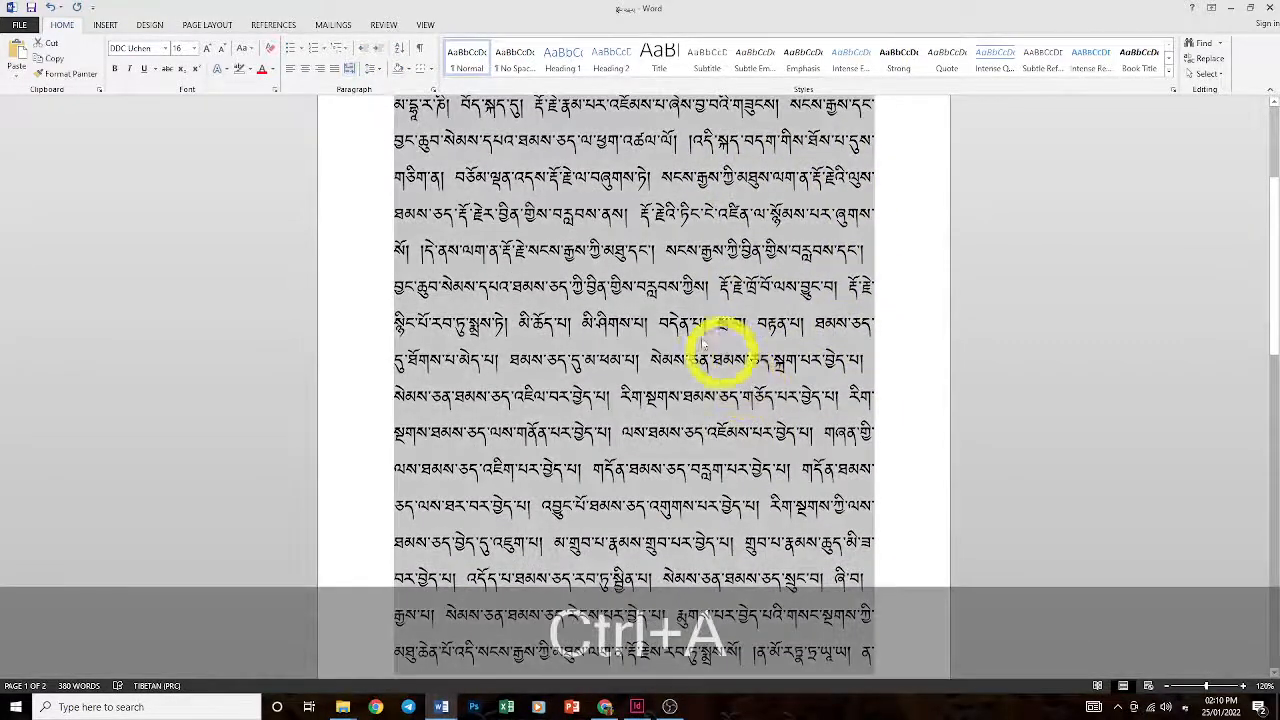
pyautogui.click(350, 72)
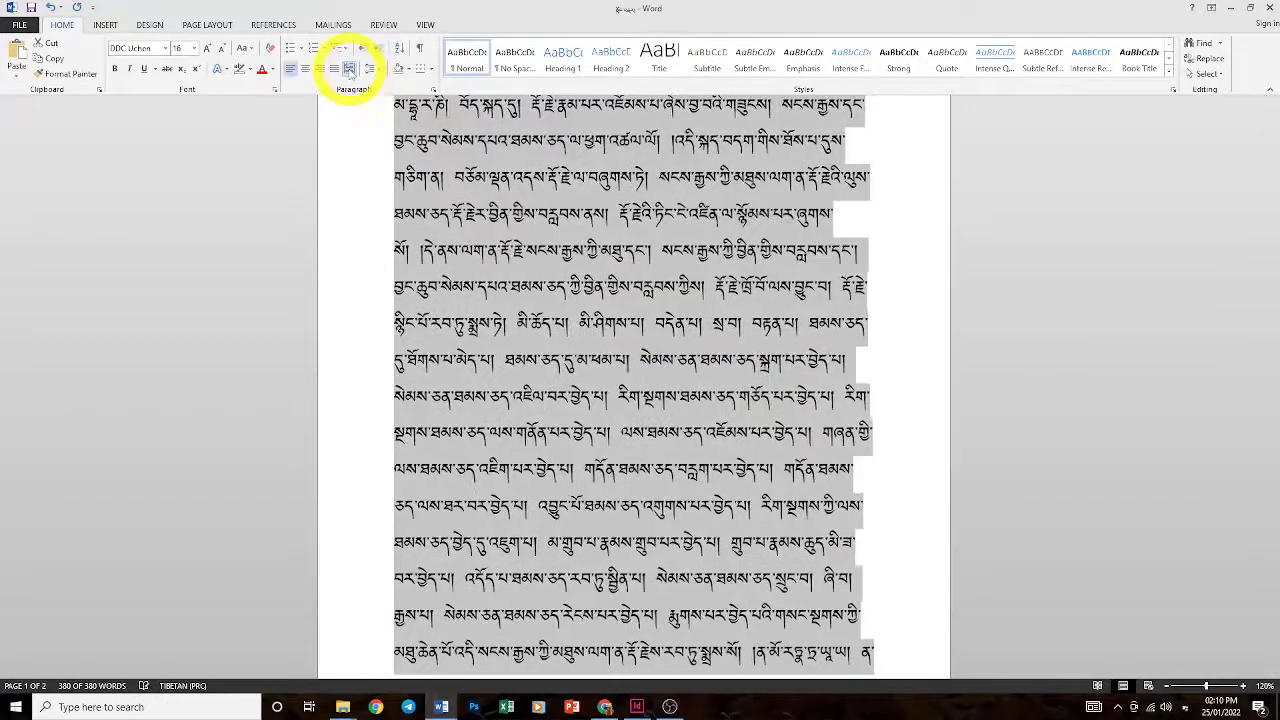
pyautogui.click(350, 72)
pyautogui.click(350, 72)
pyautogui.click(350, 72)
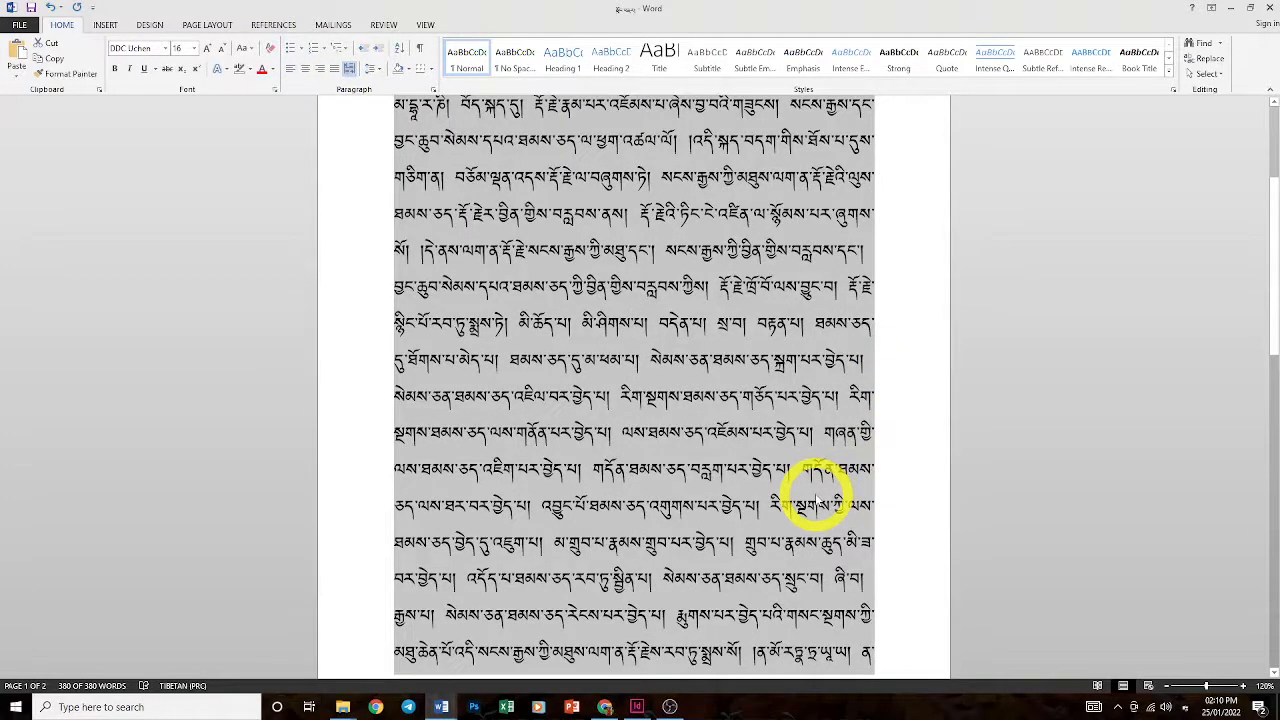
# Centre the title line at the start of the first page
pyautogui.scroll(5, 815, 500)
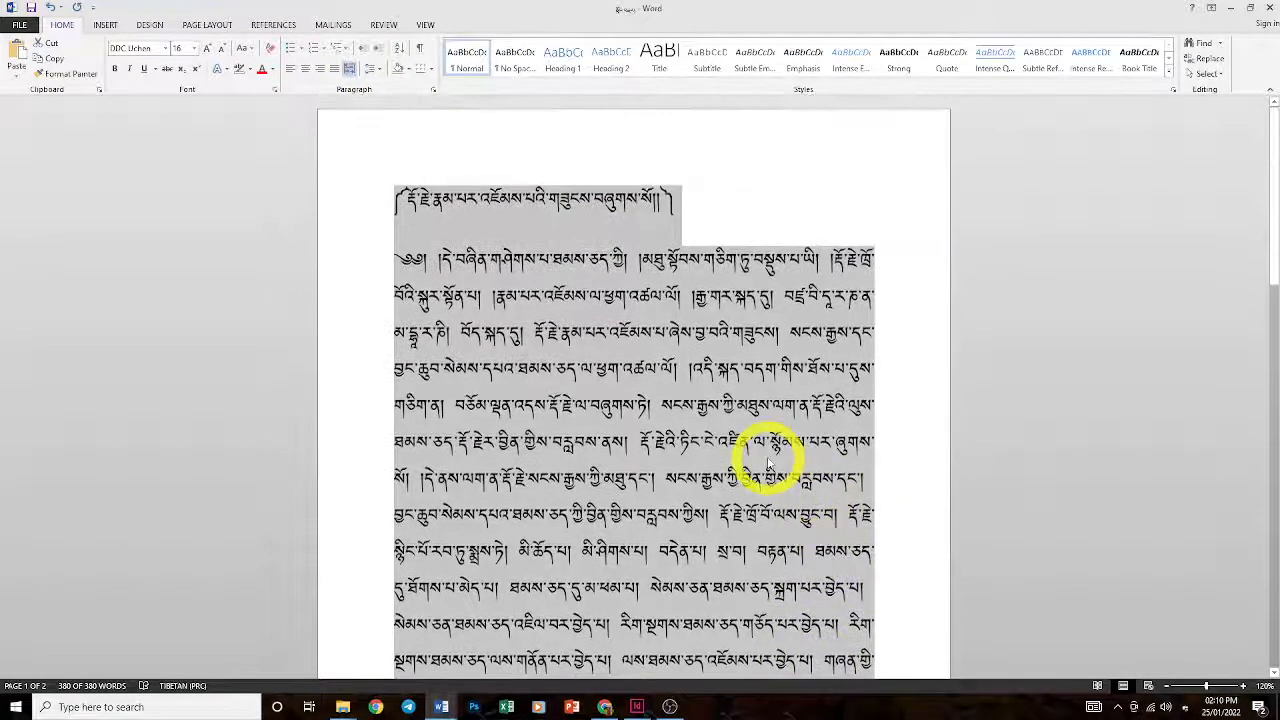
pyautogui.click(614, 295)
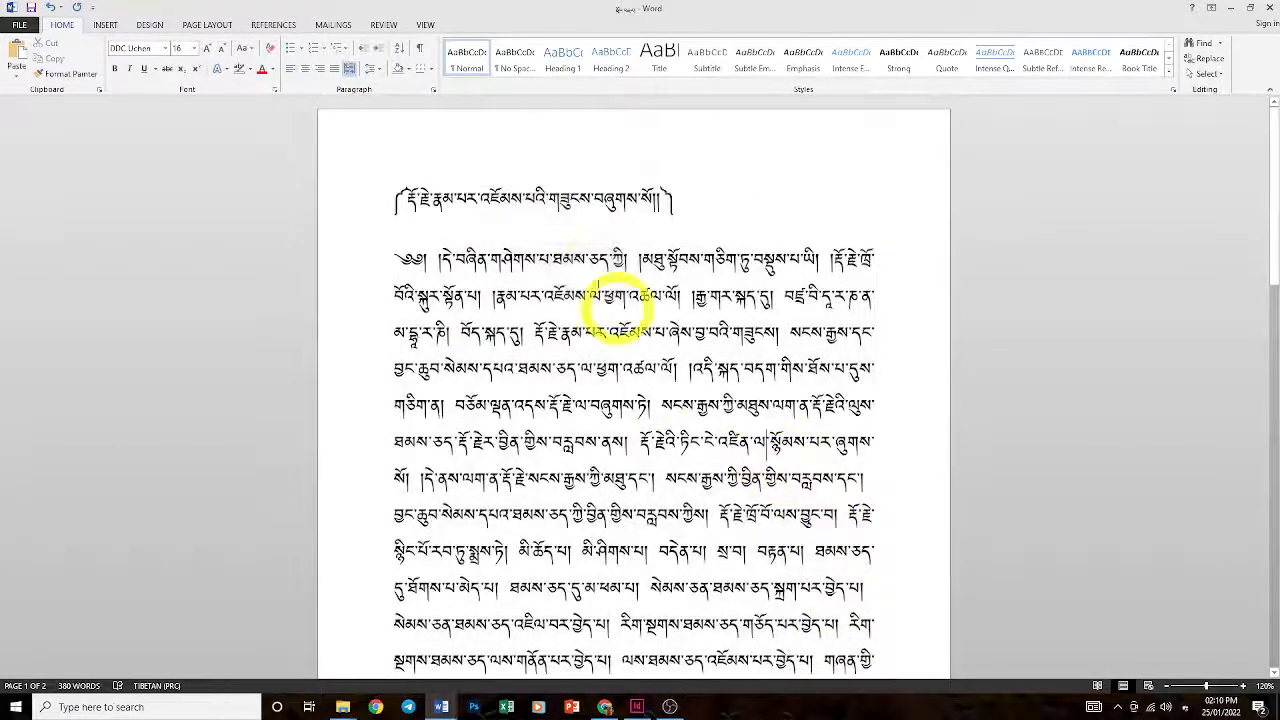
pyautogui.click(306, 69)
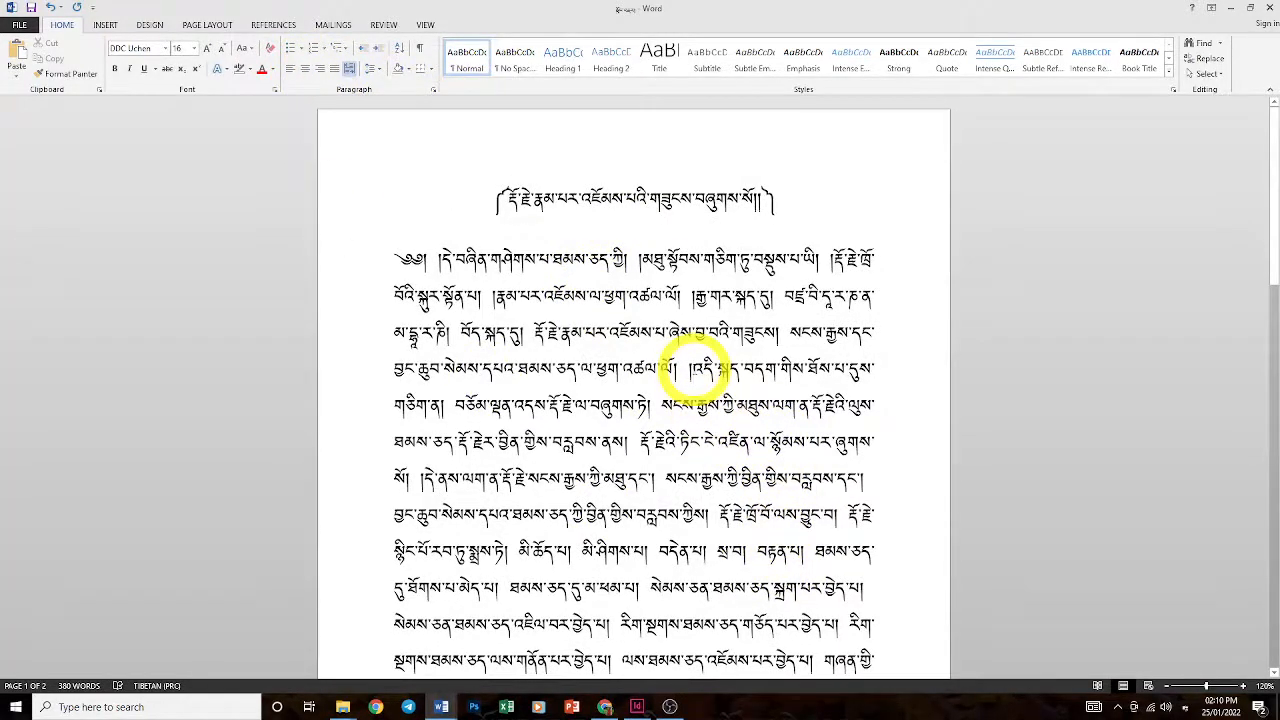
# Start new paragraphs at འདི་སྐད and after བརླབས་ནས།, and left-align the two-line paragraph between these breaks
pyautogui.click(694, 370)
pyautogui.press('Return')
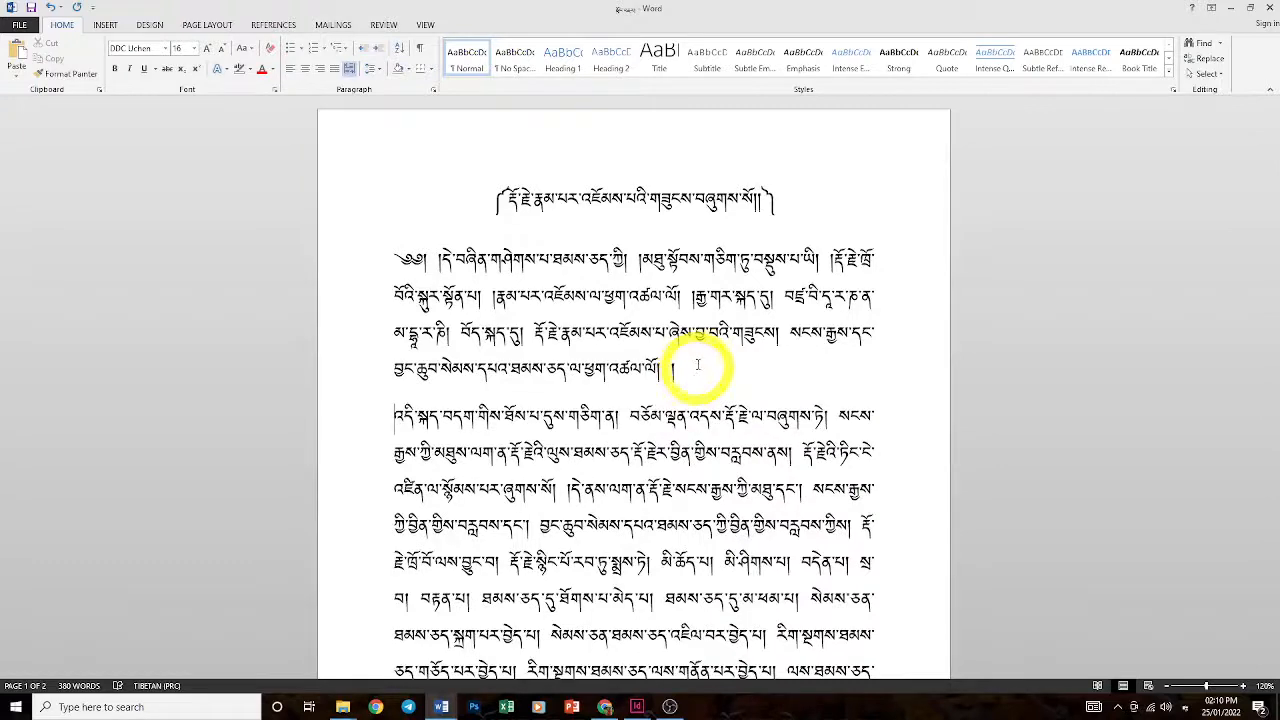
pyautogui.scroll(-2, 605, 410)
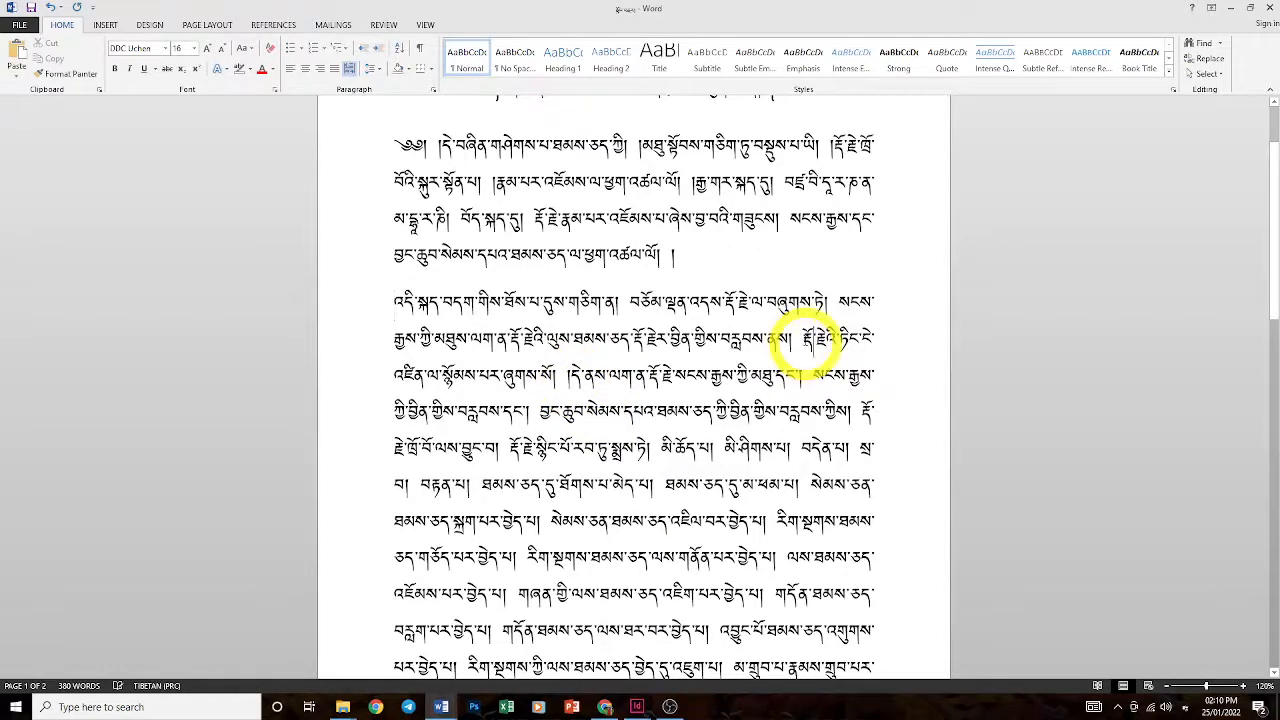
pyautogui.press('Return')
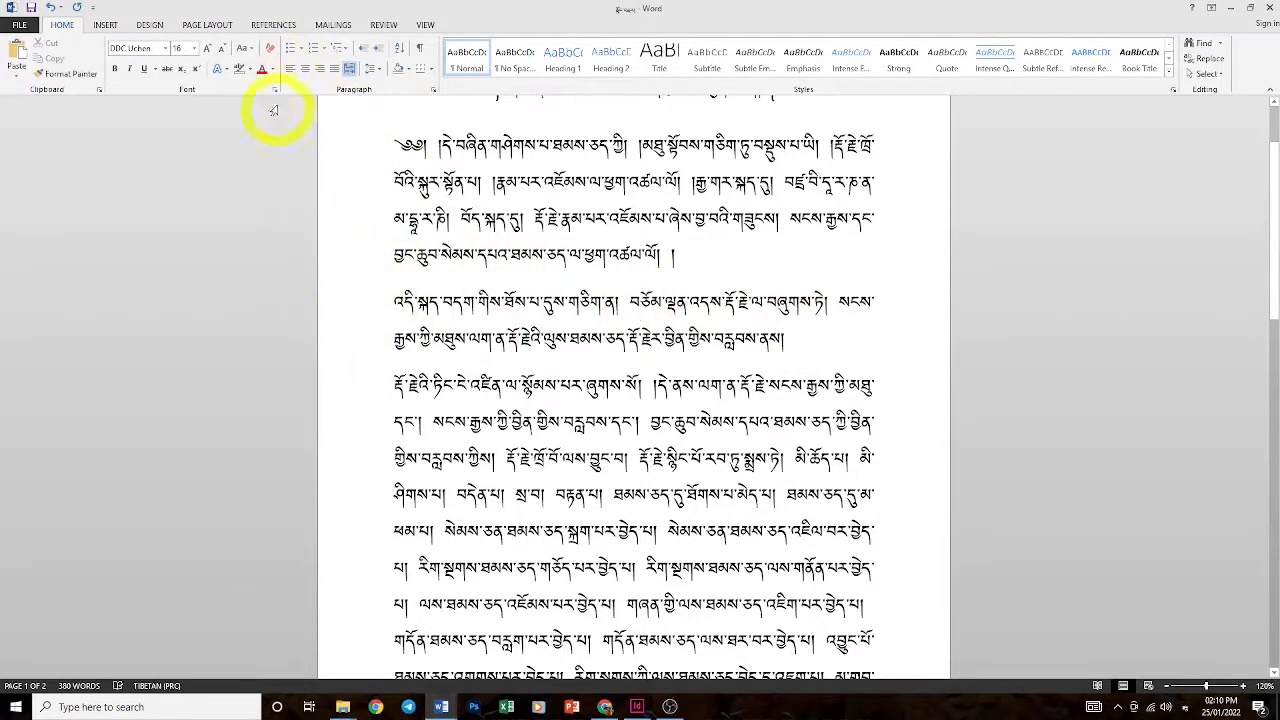
pyautogui.click(290, 70)
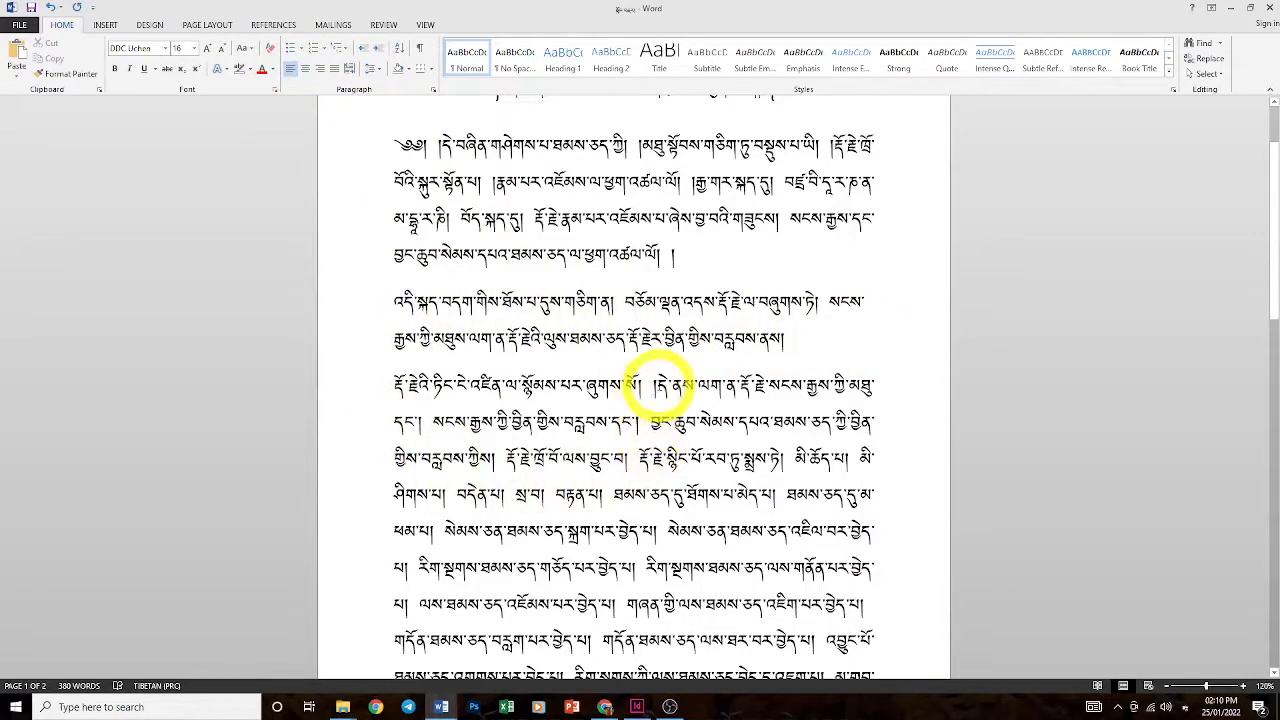
# Start a new paragraph at དེ་ནས and right-align the short single-line paragraph before it
pyautogui.click(655, 386)
pyautogui.press('Return')
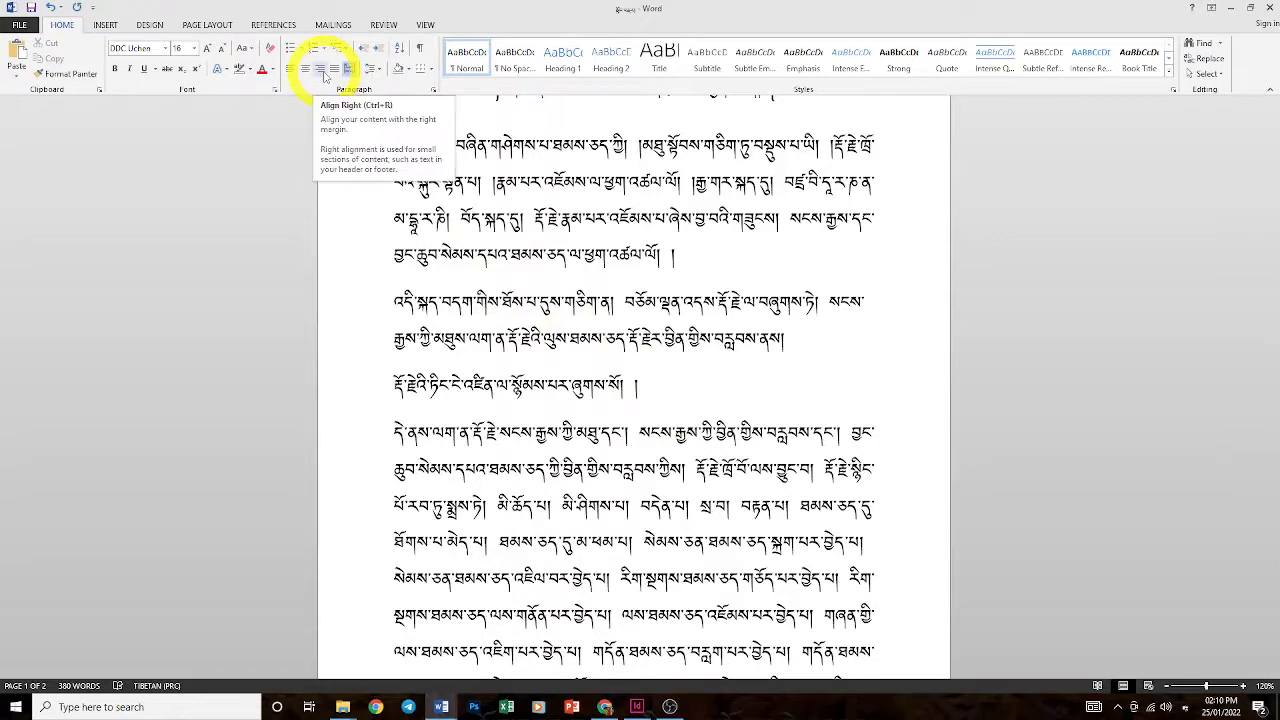
pyautogui.click(321, 70)
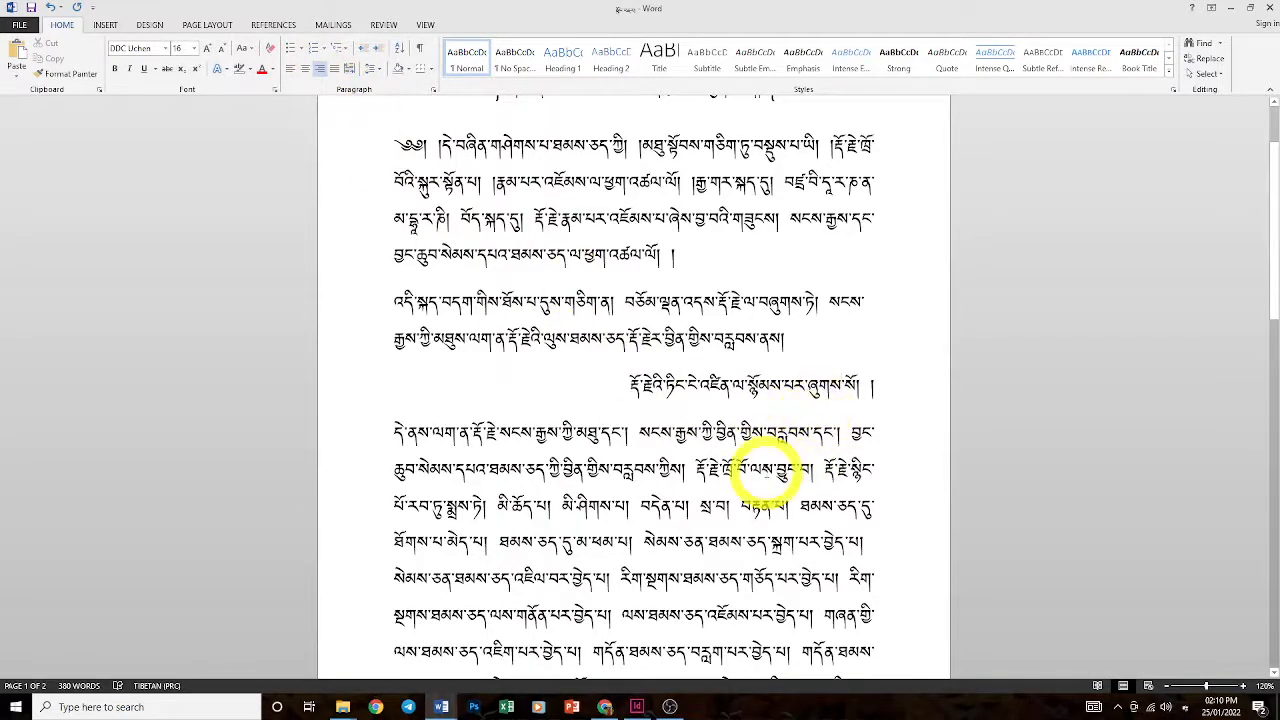
# Start a new paragraph before སེམས་ཅན་ཐམས་ཅད་སྐྲག and justify the paragraph beginning with དེ་ནས, toggling Justify to compare
pyautogui.scroll(-1, 765, 470)
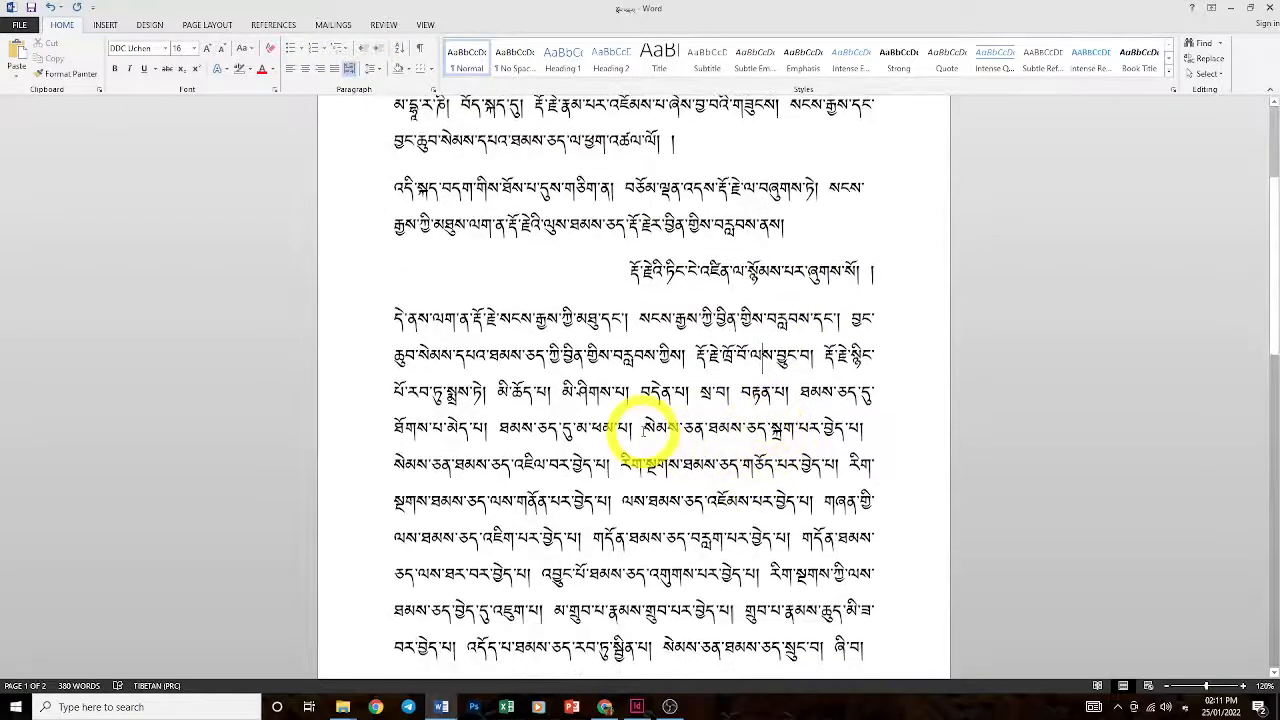
pyautogui.click(644, 428)
pyautogui.press('Return')
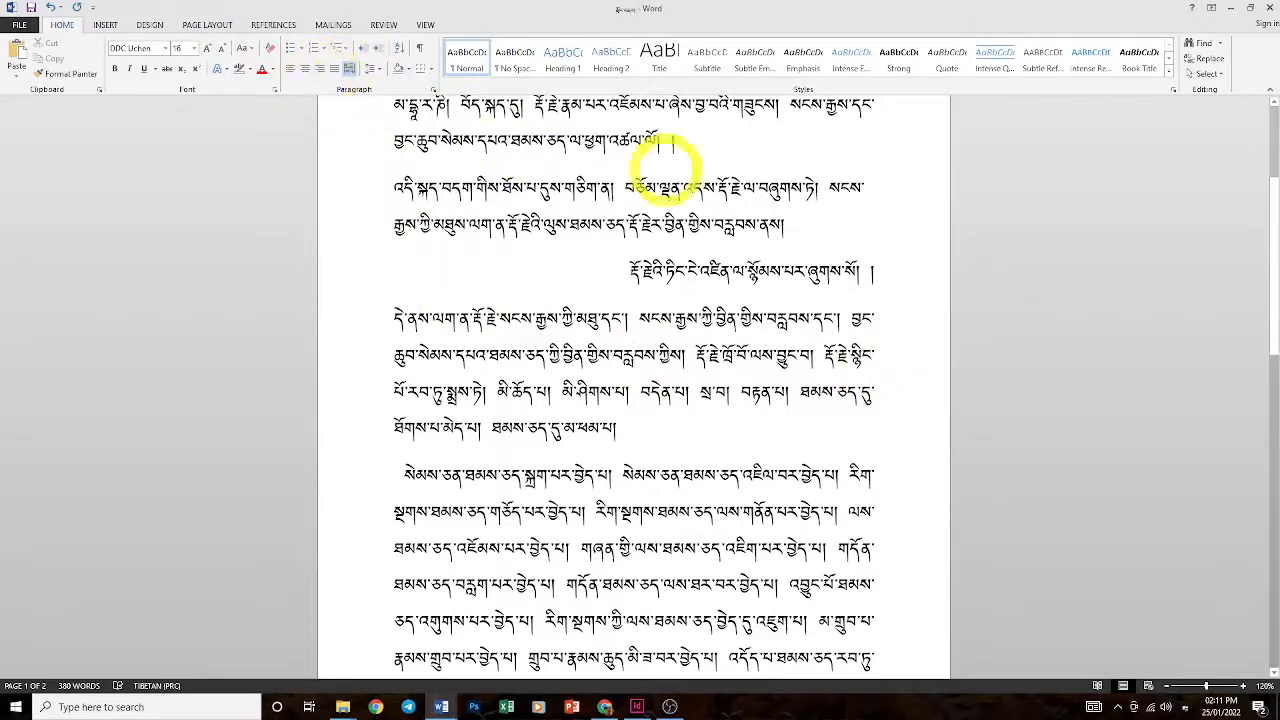
pyautogui.click(334, 70)
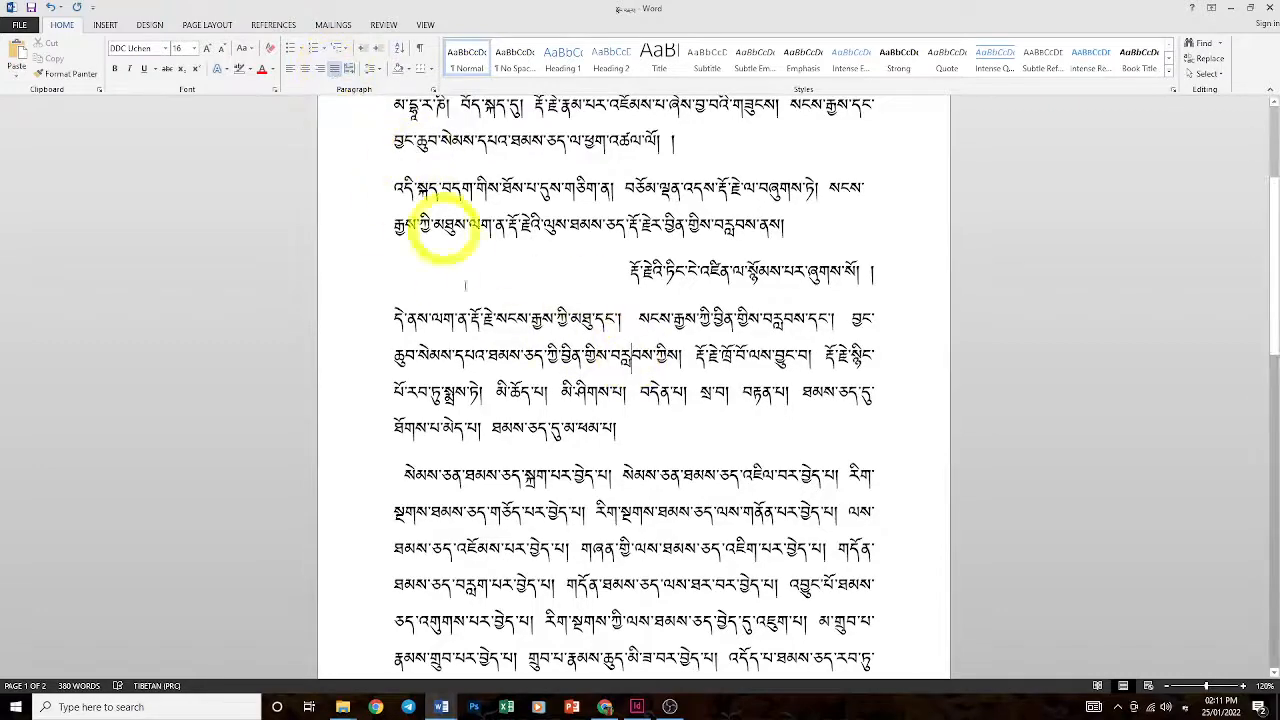
pyautogui.scroll(-1, 567, 365)
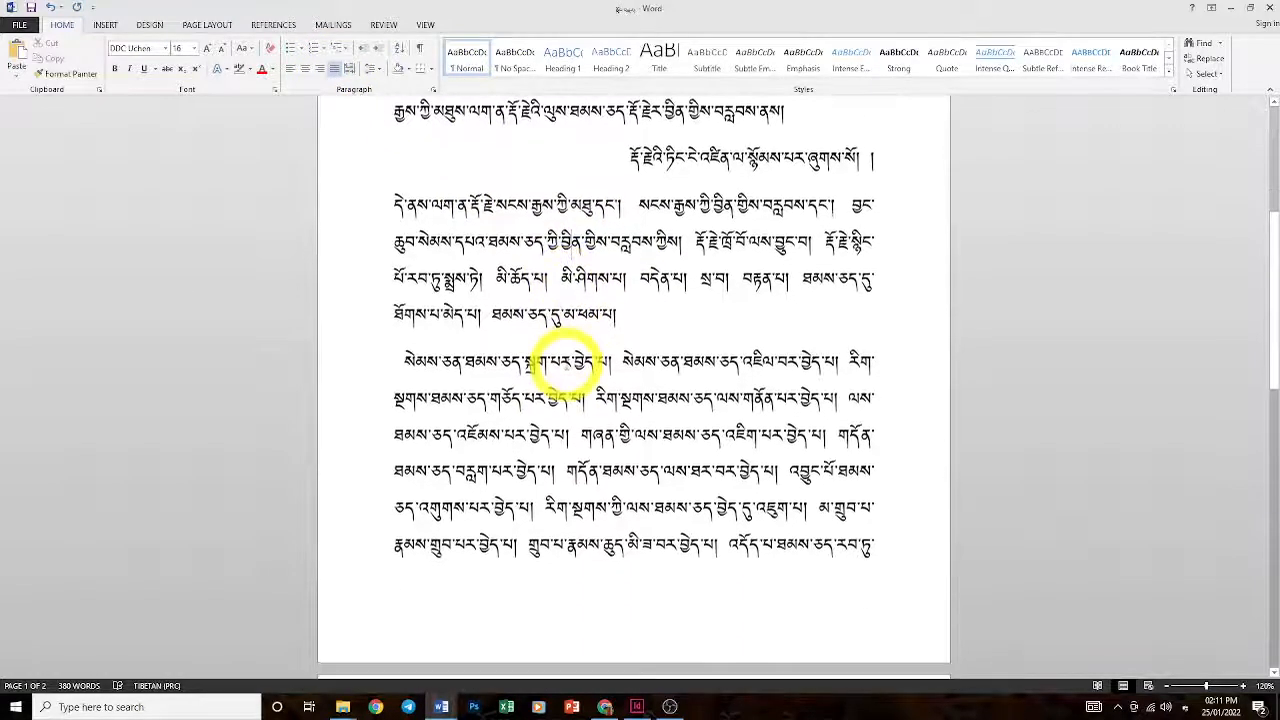
pyautogui.click(335, 69)
pyautogui.click(335, 69)
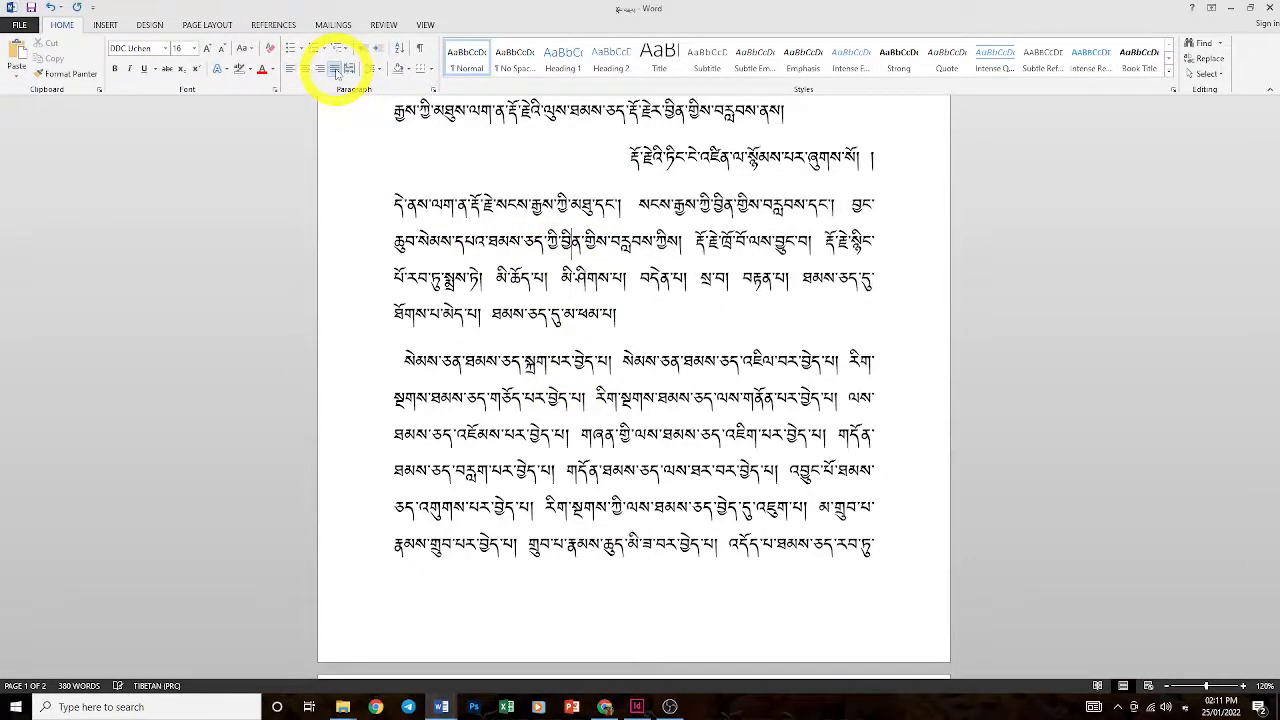
# Apply Thai Distributed alignment to the paragraph beginning with དེ་ནས, toggling Justify first to compare
pyautogui.click(335, 69)
pyautogui.click(335, 69)
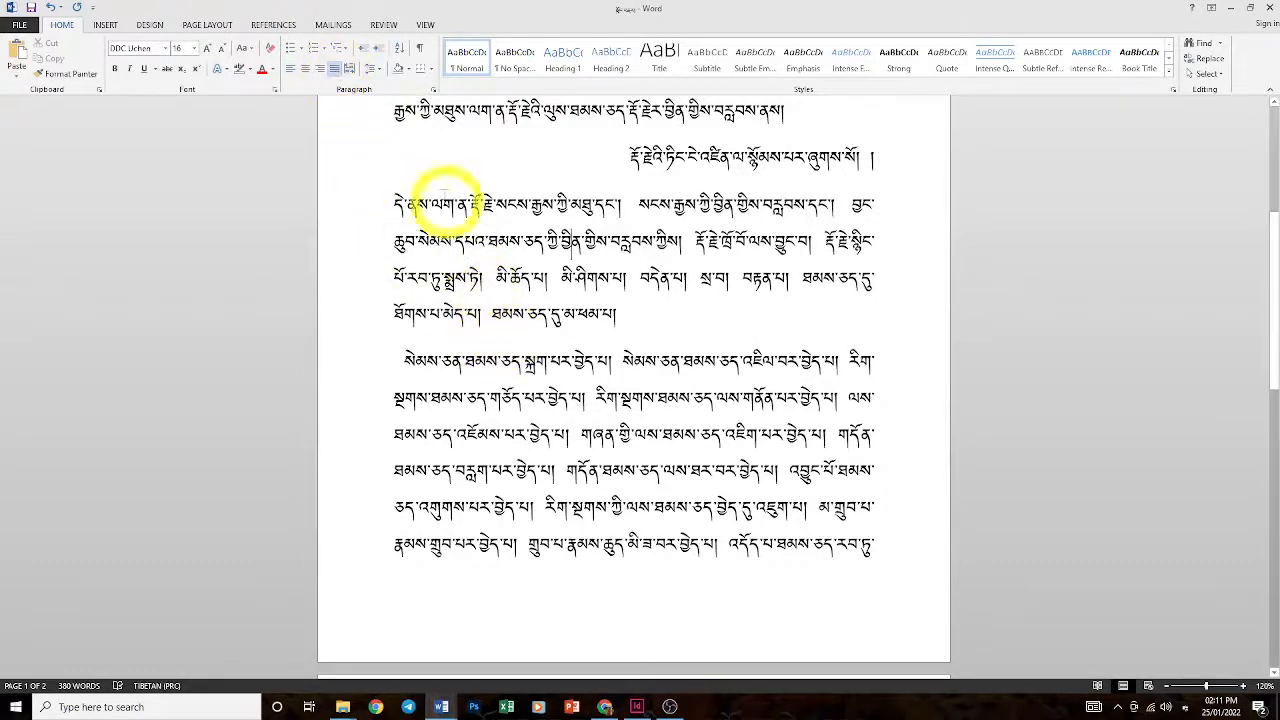
pyautogui.click(350, 72)
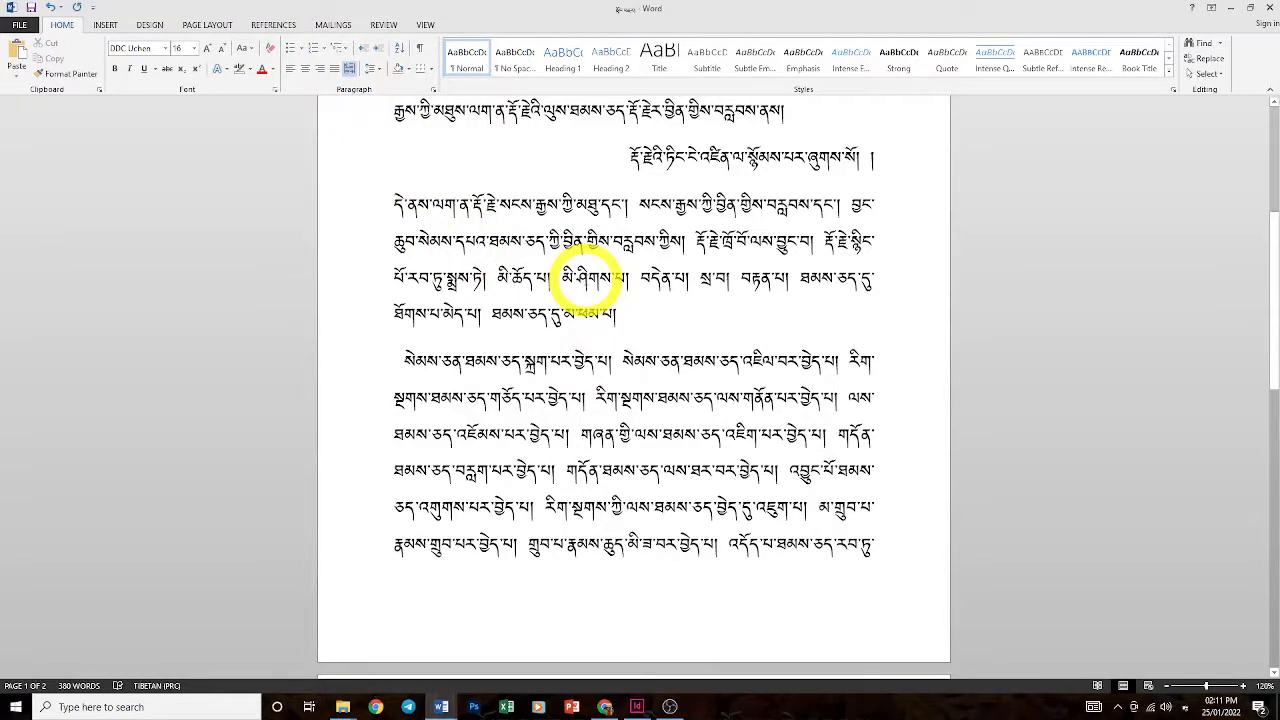
pyautogui.scroll(4, 586, 280)
pyautogui.scroll(-5, 586, 281)
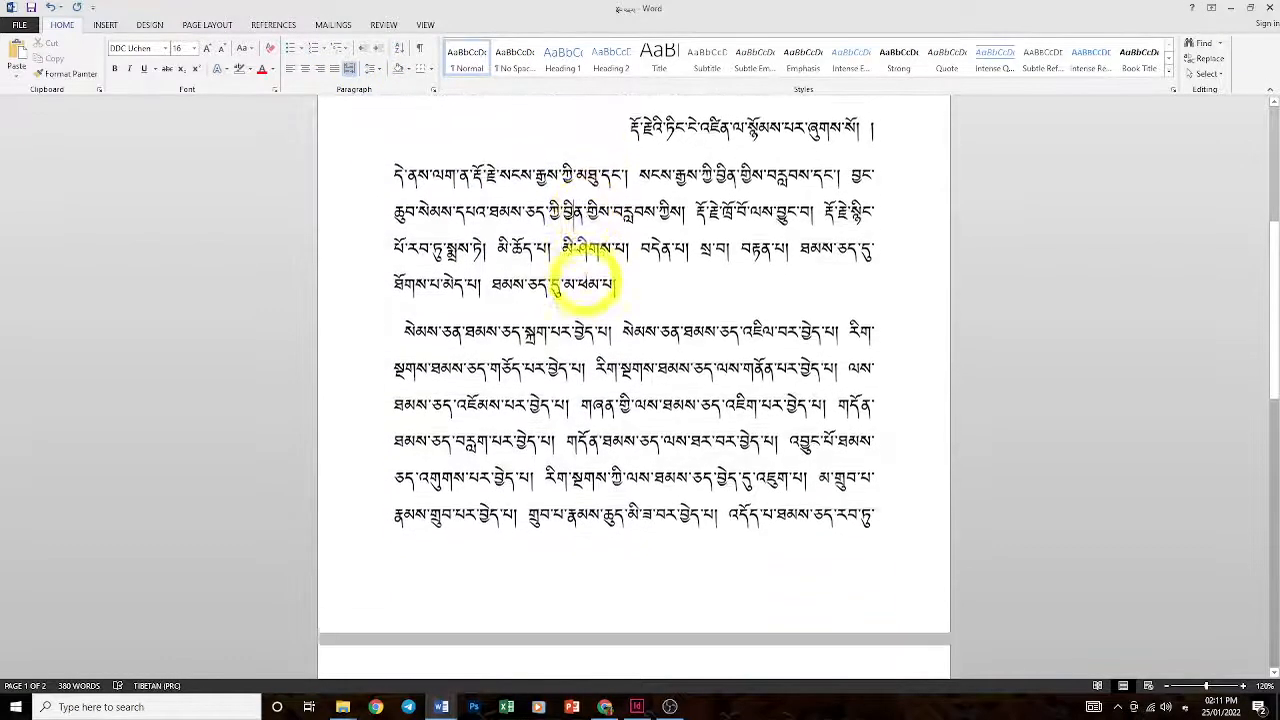
pyautogui.scroll(3, 590, 282)
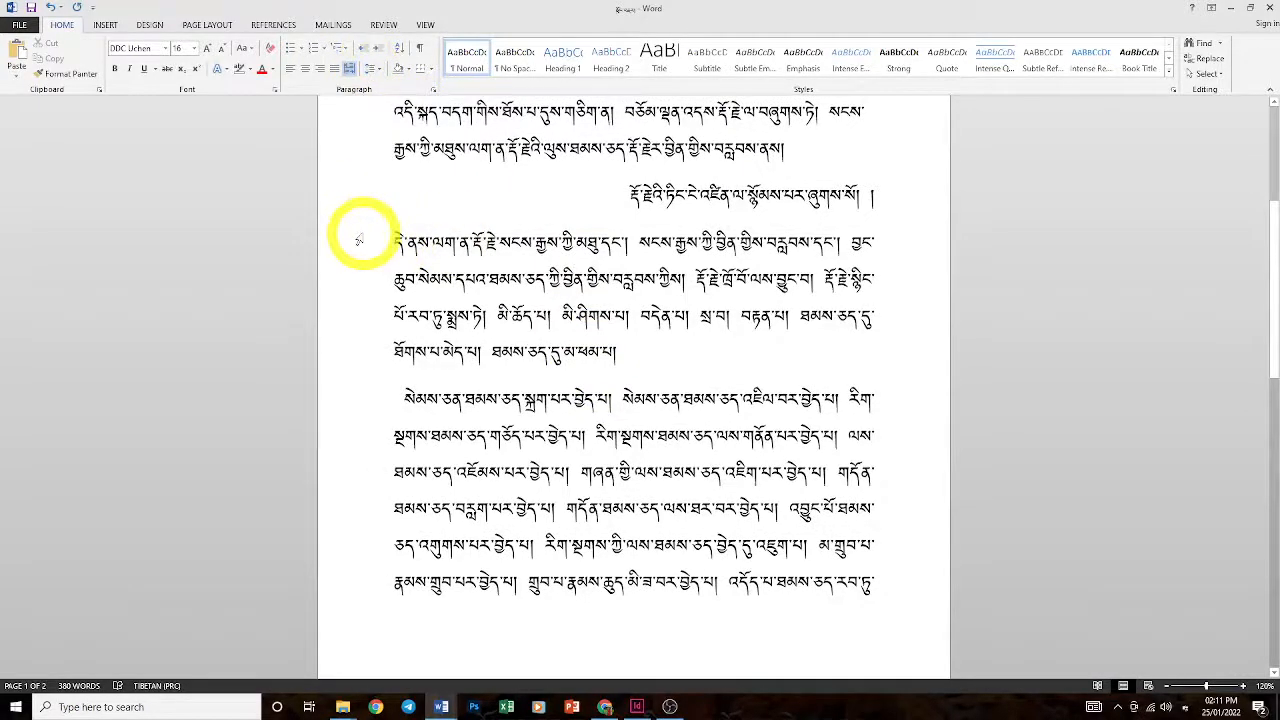
# Select the two paragraphs beginning with དེ་ནས and སེམས་ཅན and set their line spacing to 1.0, trying 1.15 and 1.5 for comparison
pyautogui.moveTo(351, 240); pyautogui.dragTo(349, 402)
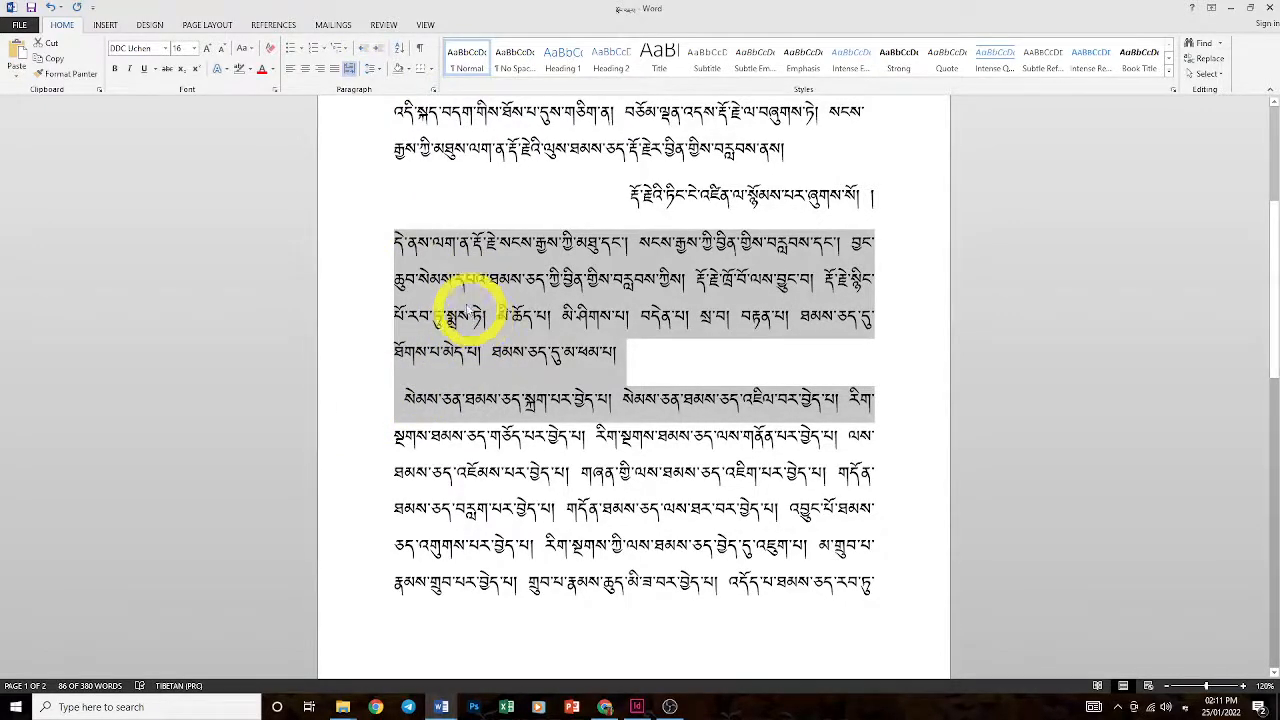
pyautogui.click(379, 69)
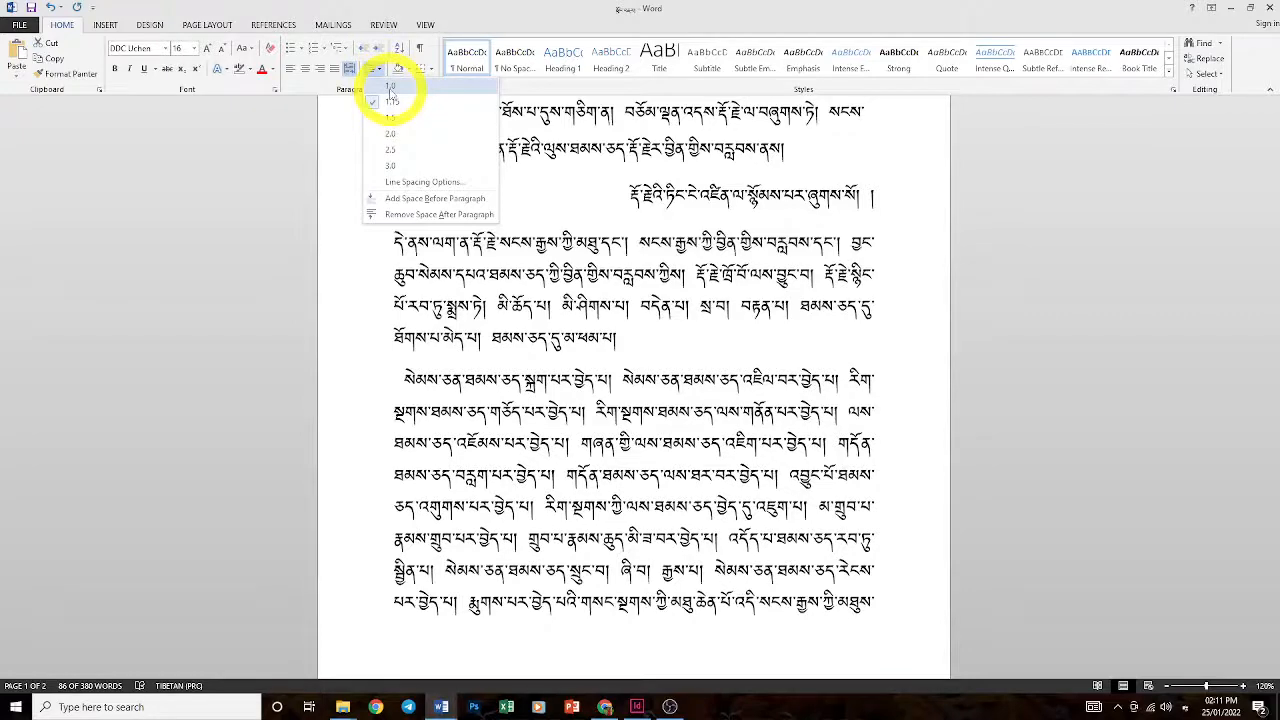
pyautogui.click(390, 87)
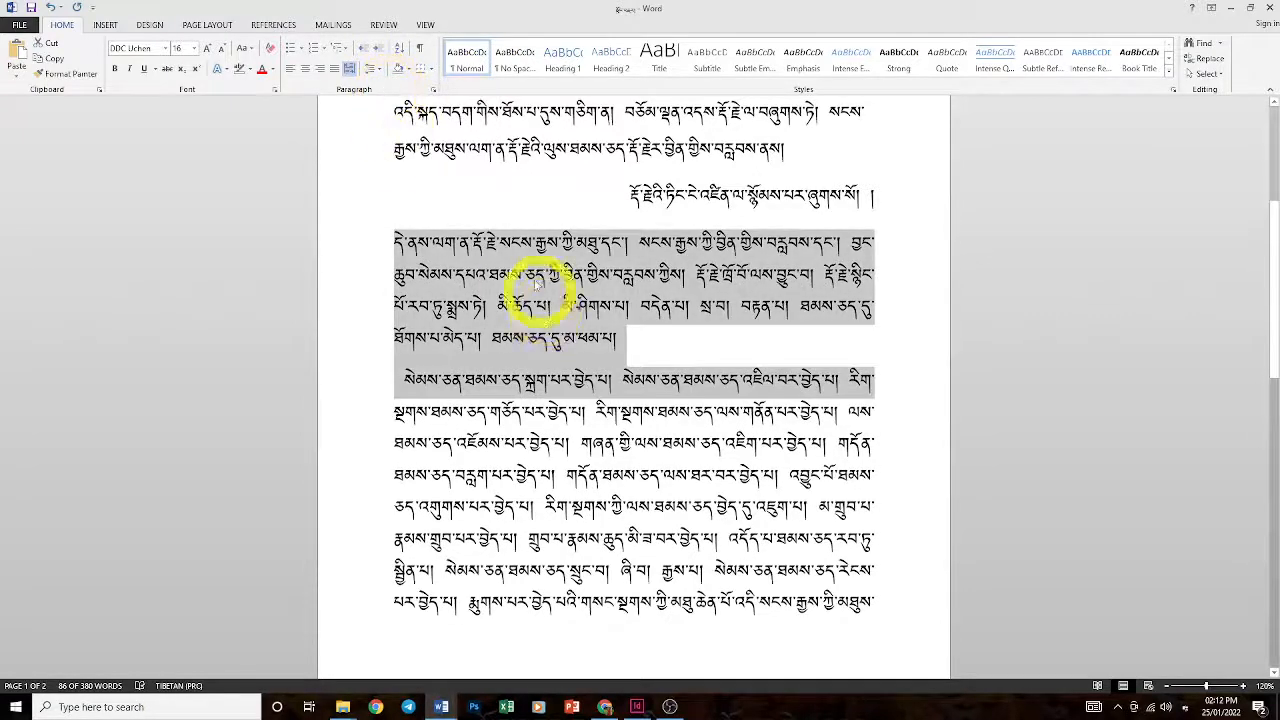
pyautogui.click(379, 69)
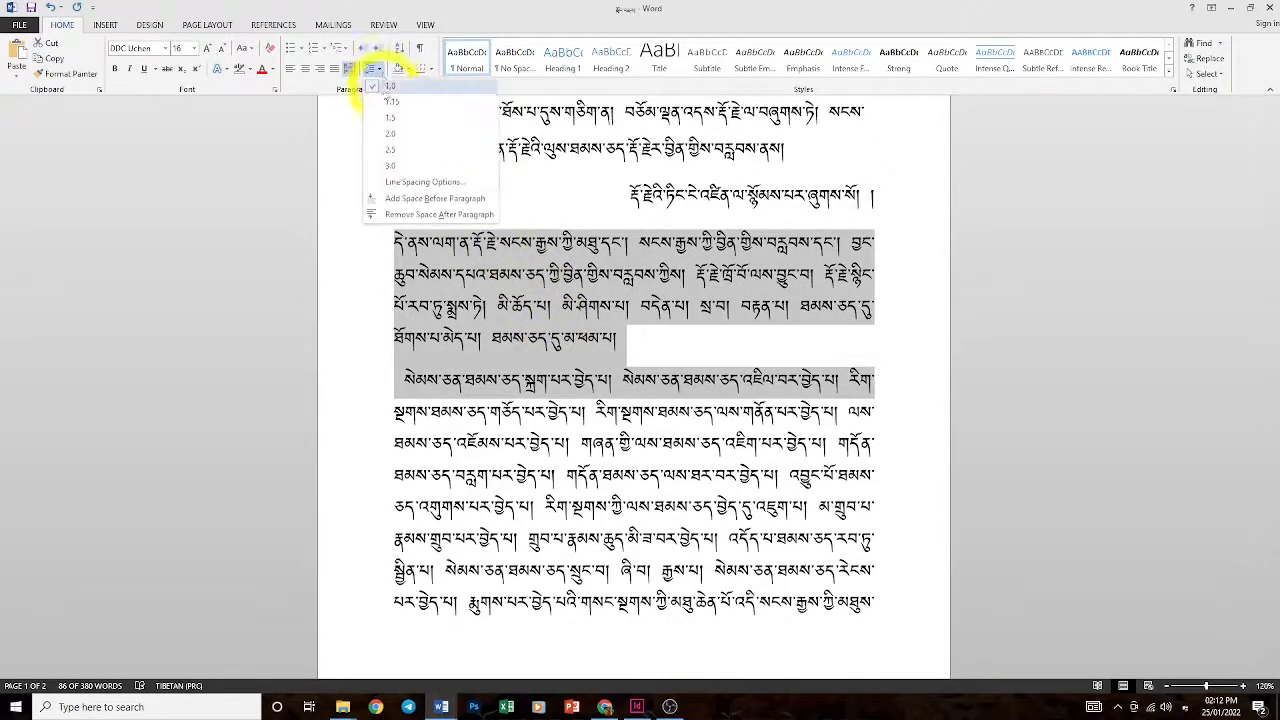
pyautogui.click(388, 103)
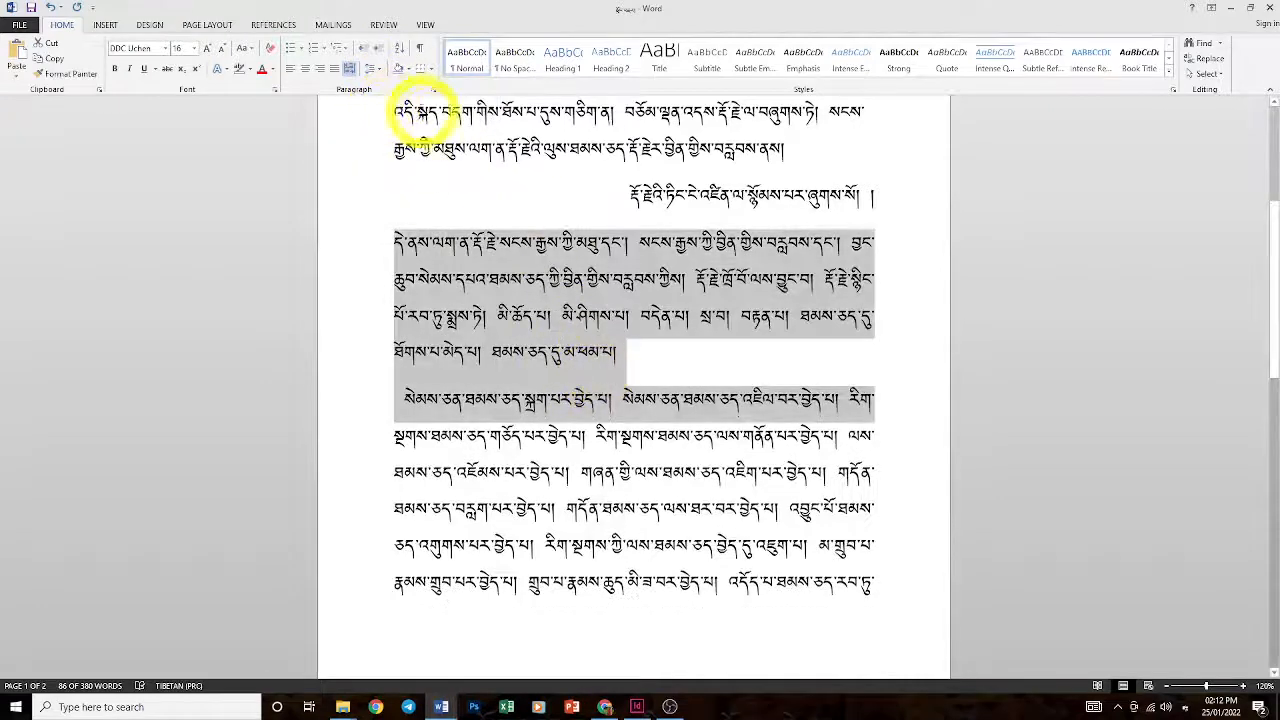
pyautogui.click(376, 68)
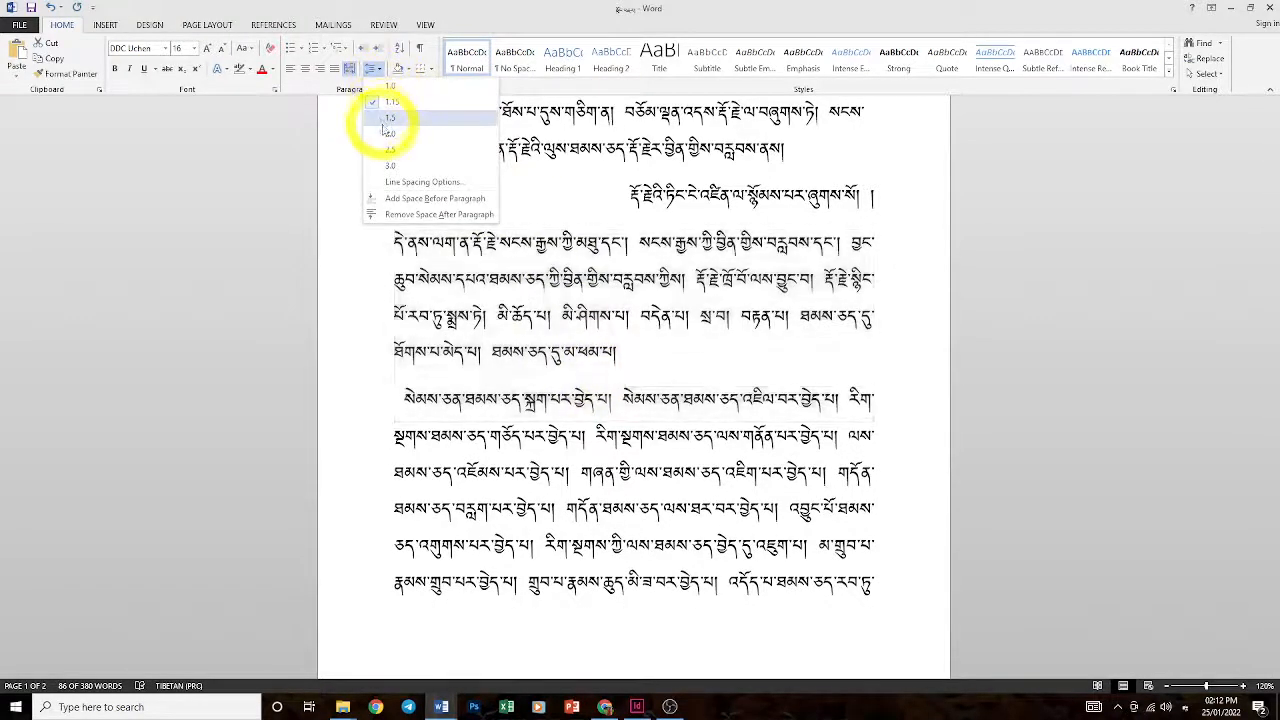
pyautogui.click(385, 120)
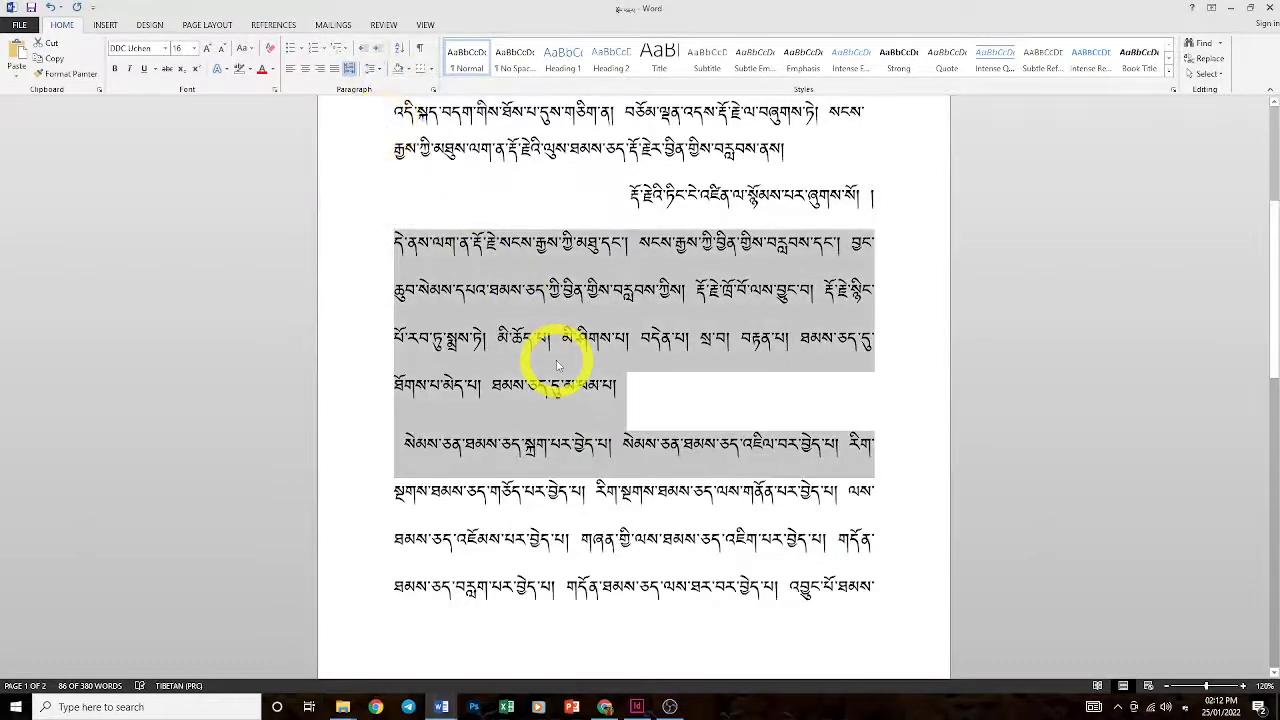
pyautogui.click(376, 68)
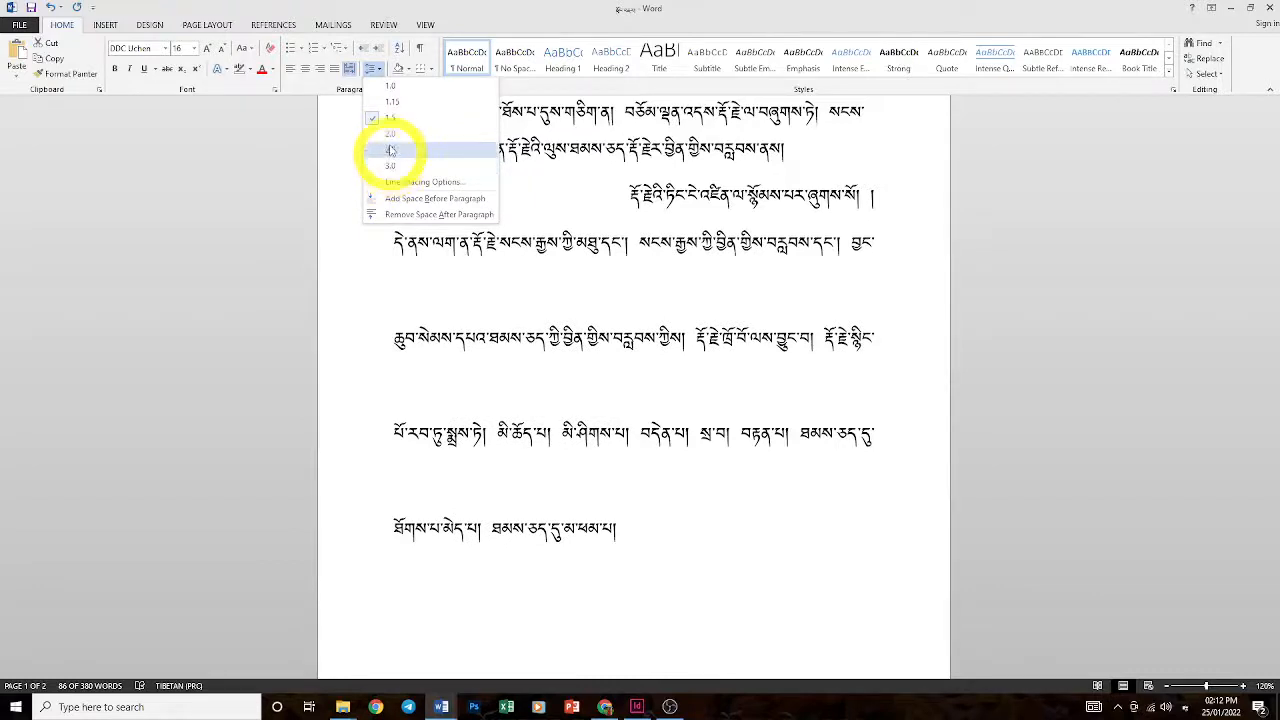
pyautogui.click(392, 86)
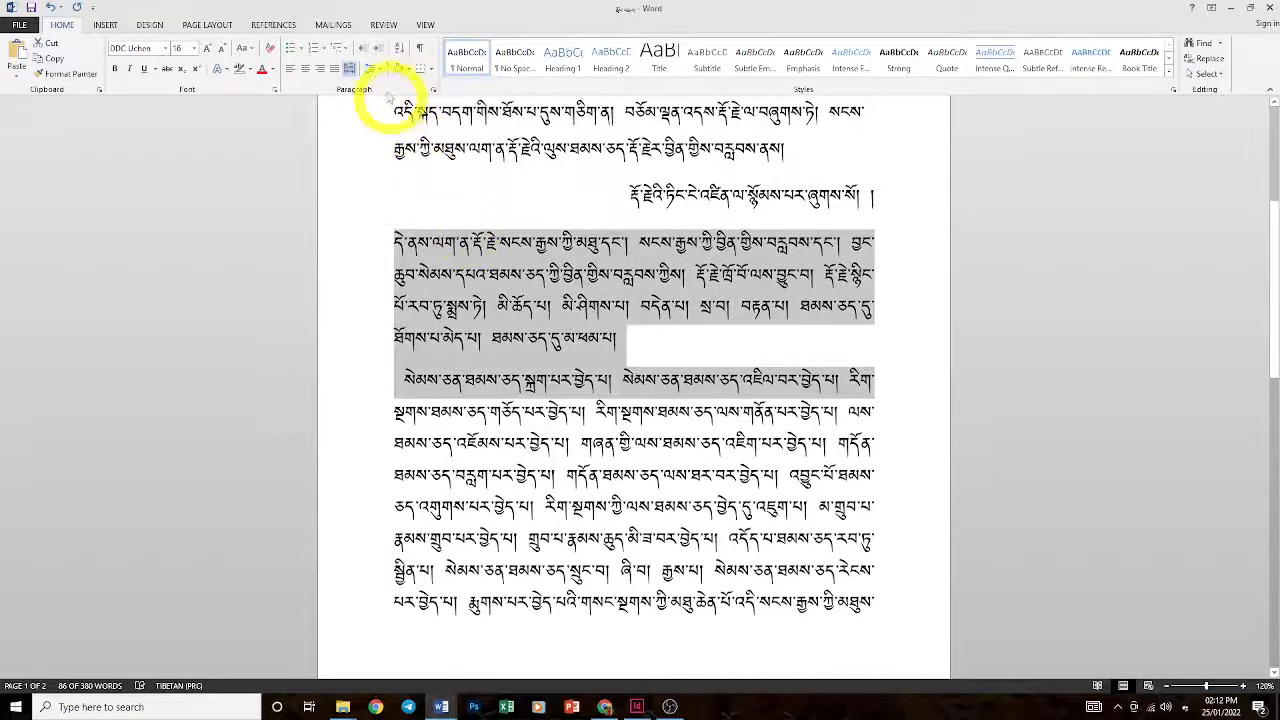
# Try to remove the space after the two selected paragraphs
pyautogui.click(380, 70)
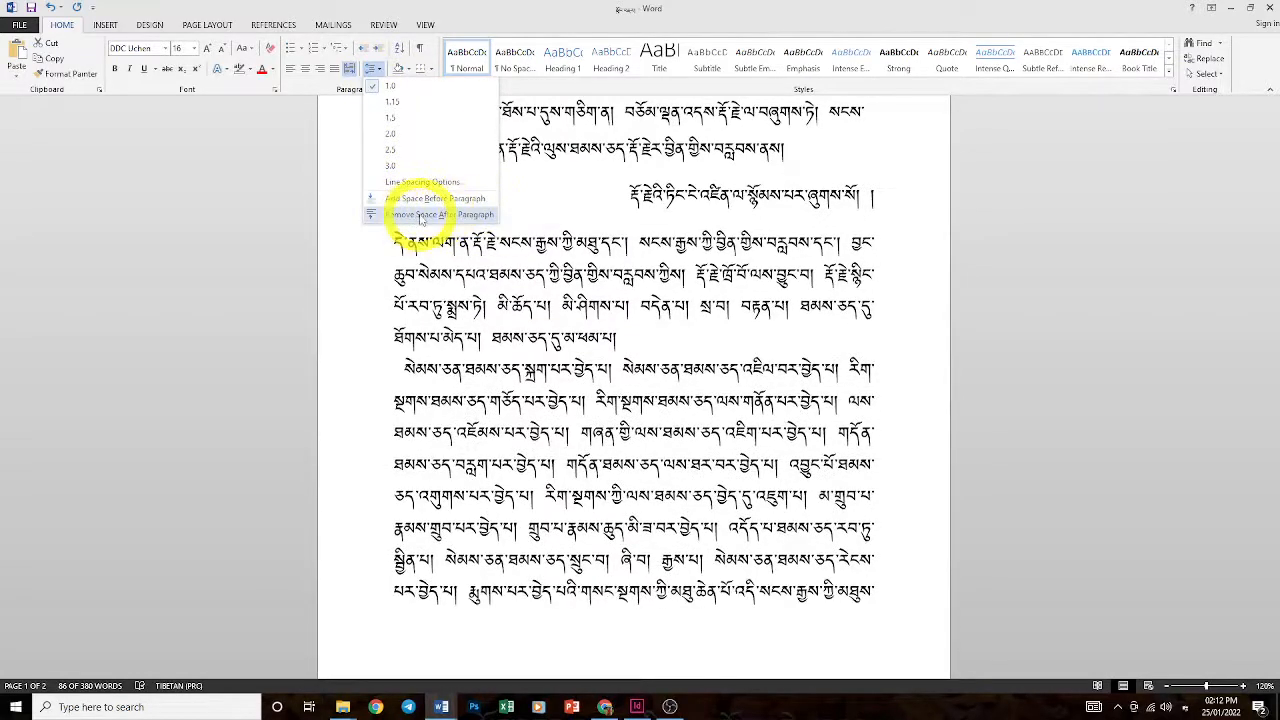
pyautogui.click(468, 214)
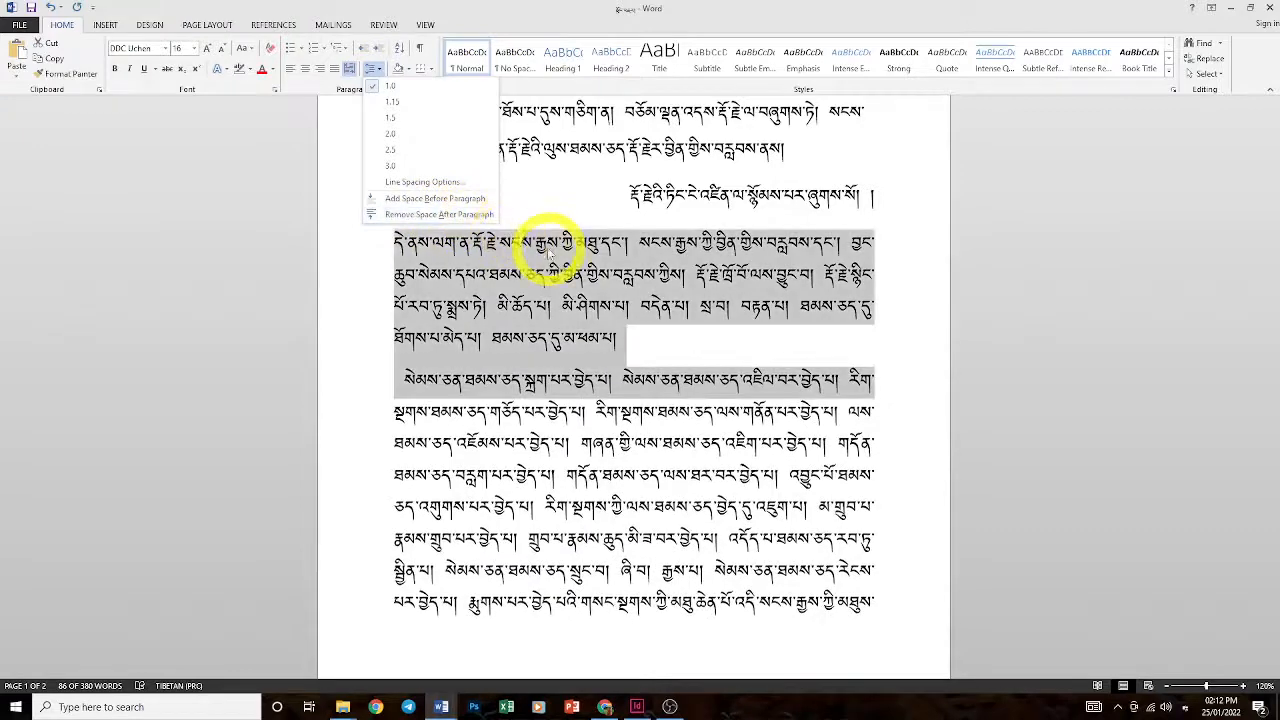
pyautogui.scroll(3, 586, 300)
pyautogui.scroll(1, 580, 313)
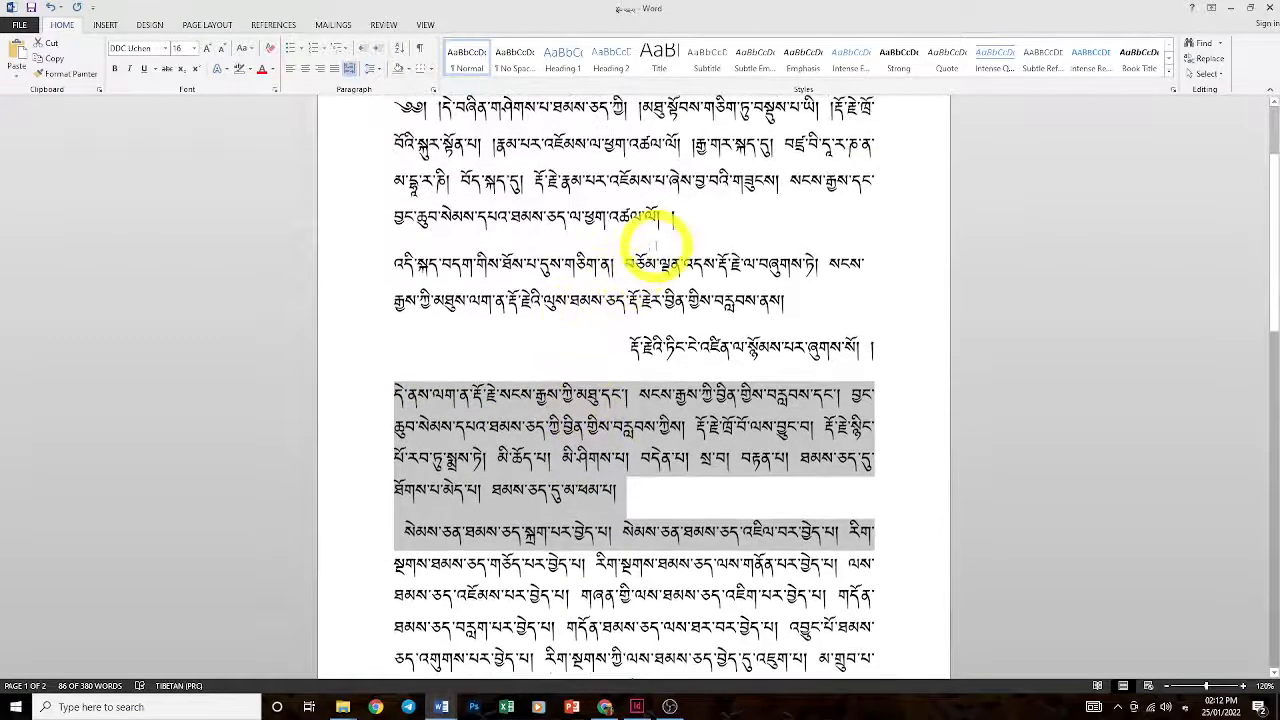
# Select the two-line paragraph beginning with འདི་སྐད and add space before it
pyautogui.moveTo(376, 265); pyautogui.dragTo(380, 290)
pyautogui.click(680, 216)
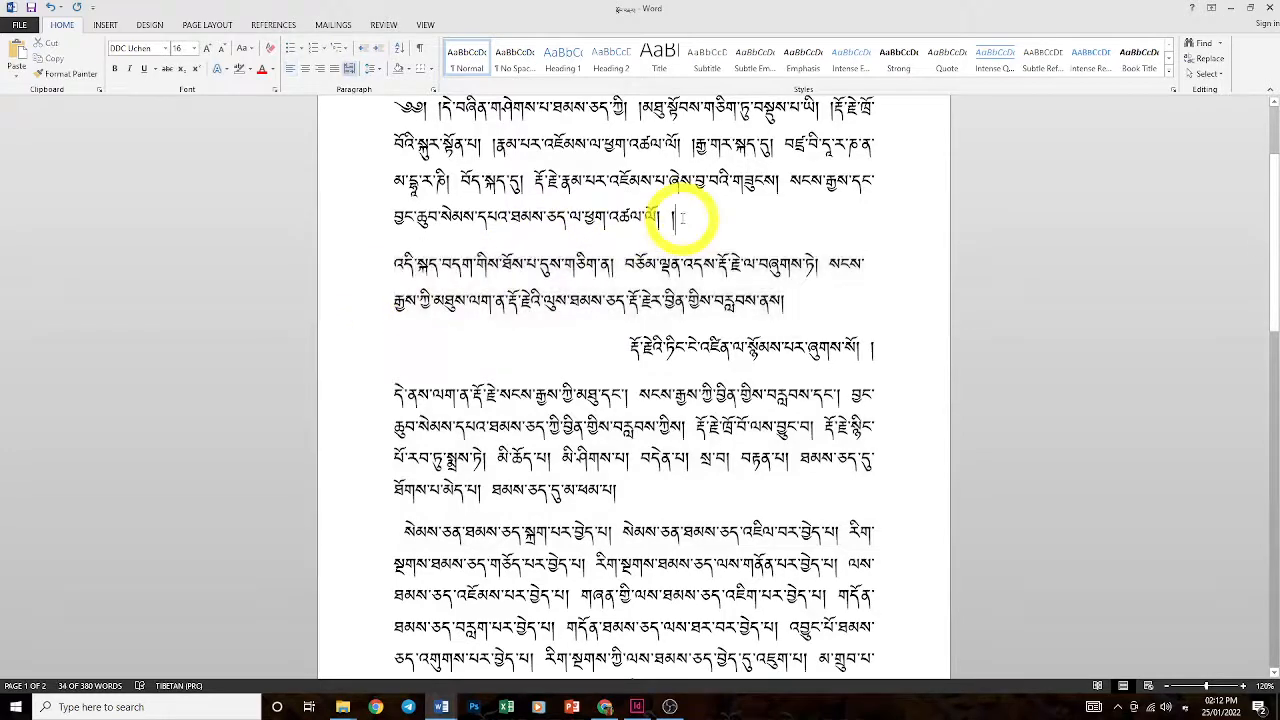
pyautogui.click(793, 298)
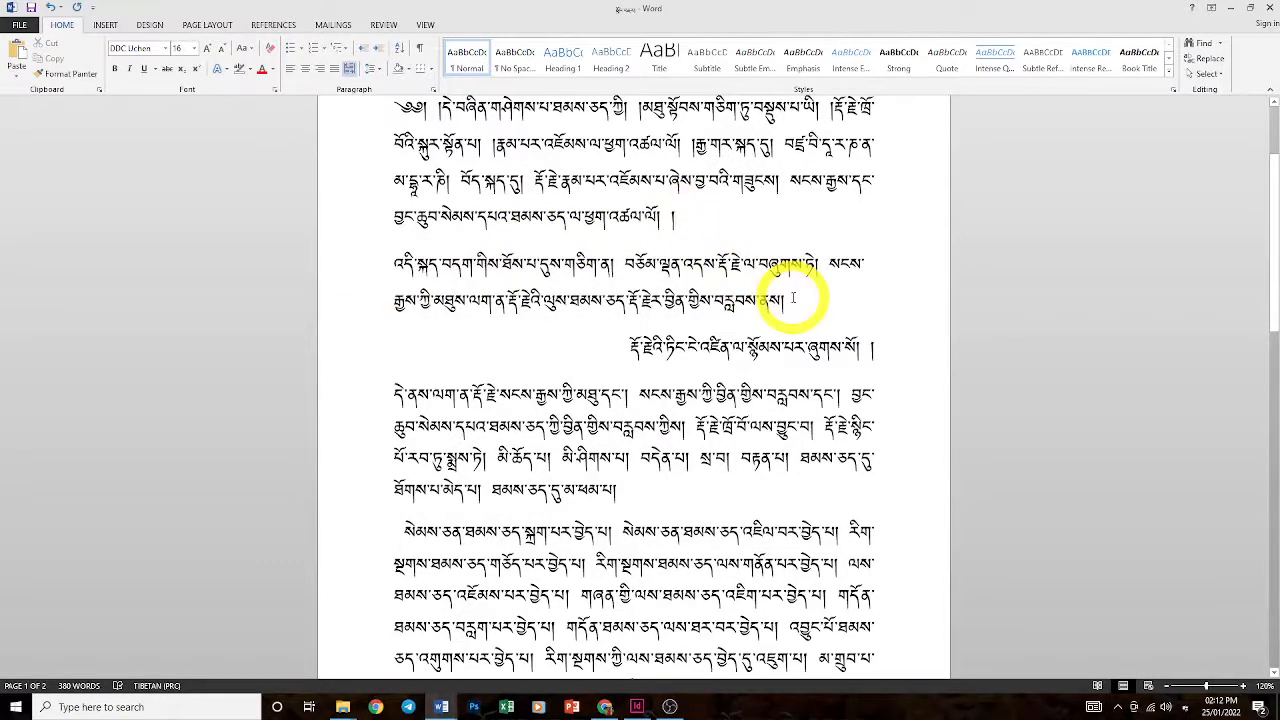
pyautogui.moveTo(349, 262); pyautogui.dragTo(352, 307)
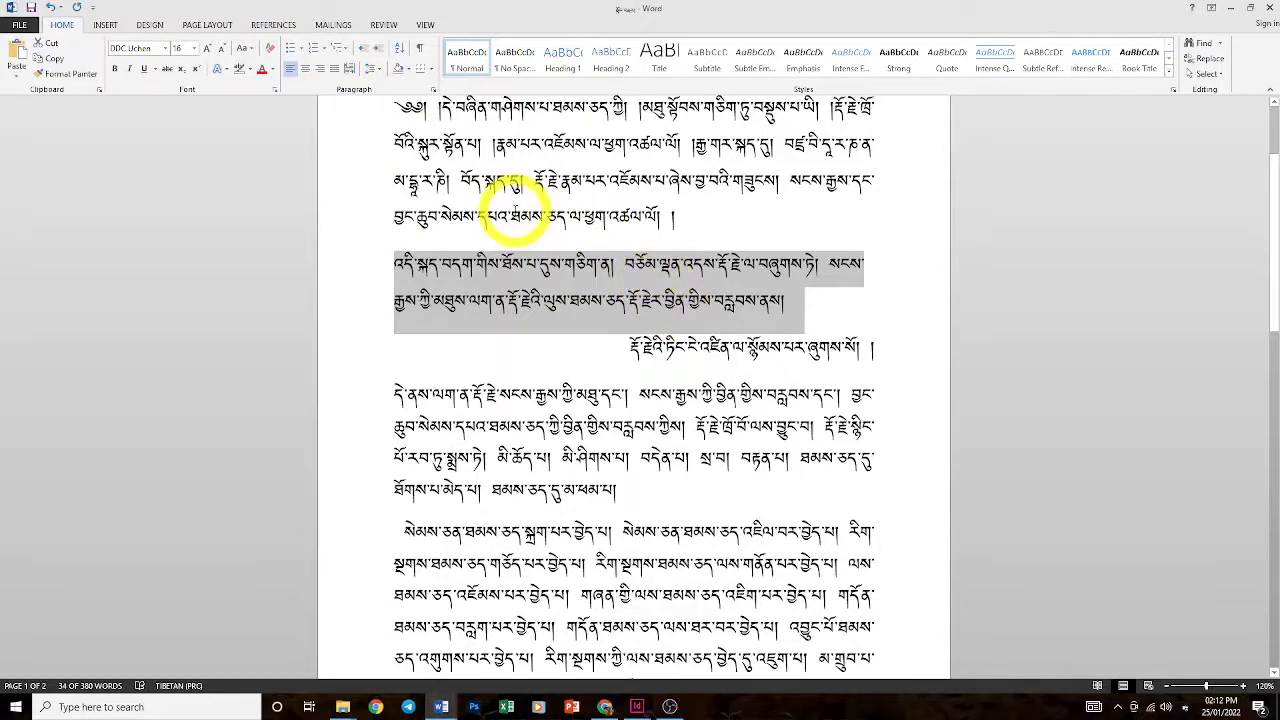
pyautogui.click(378, 68)
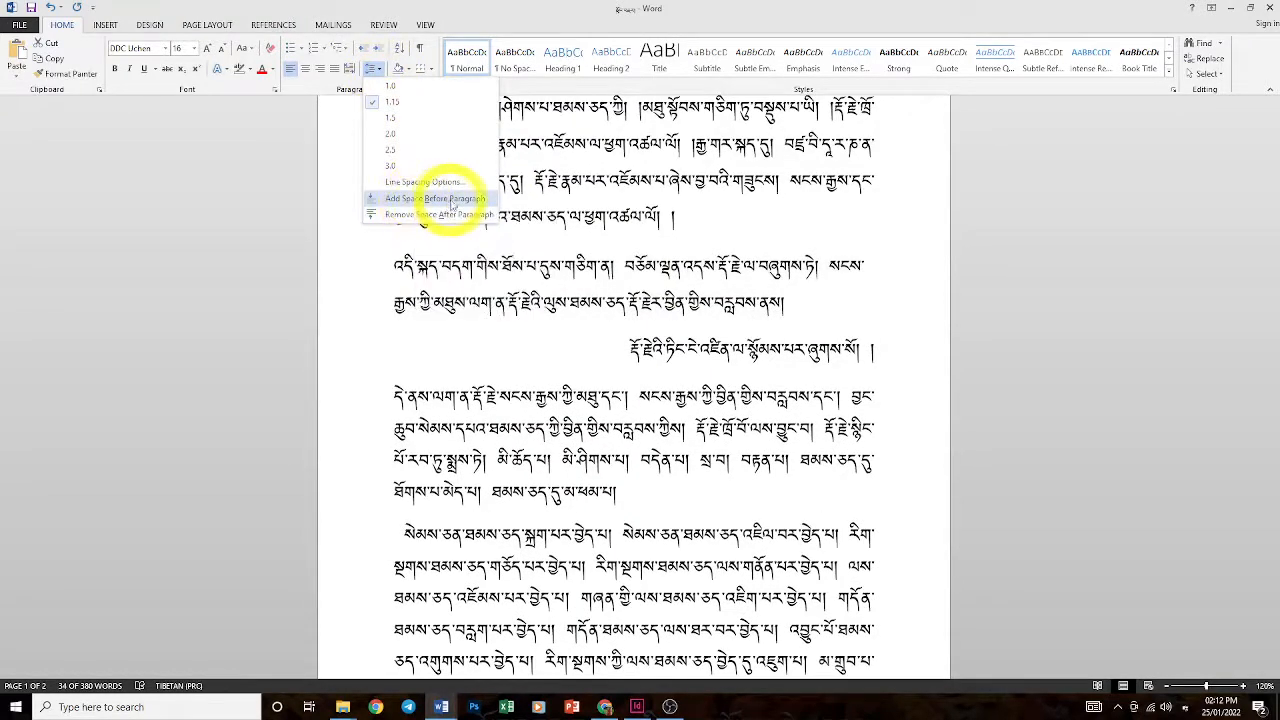
pyautogui.click(453, 199)
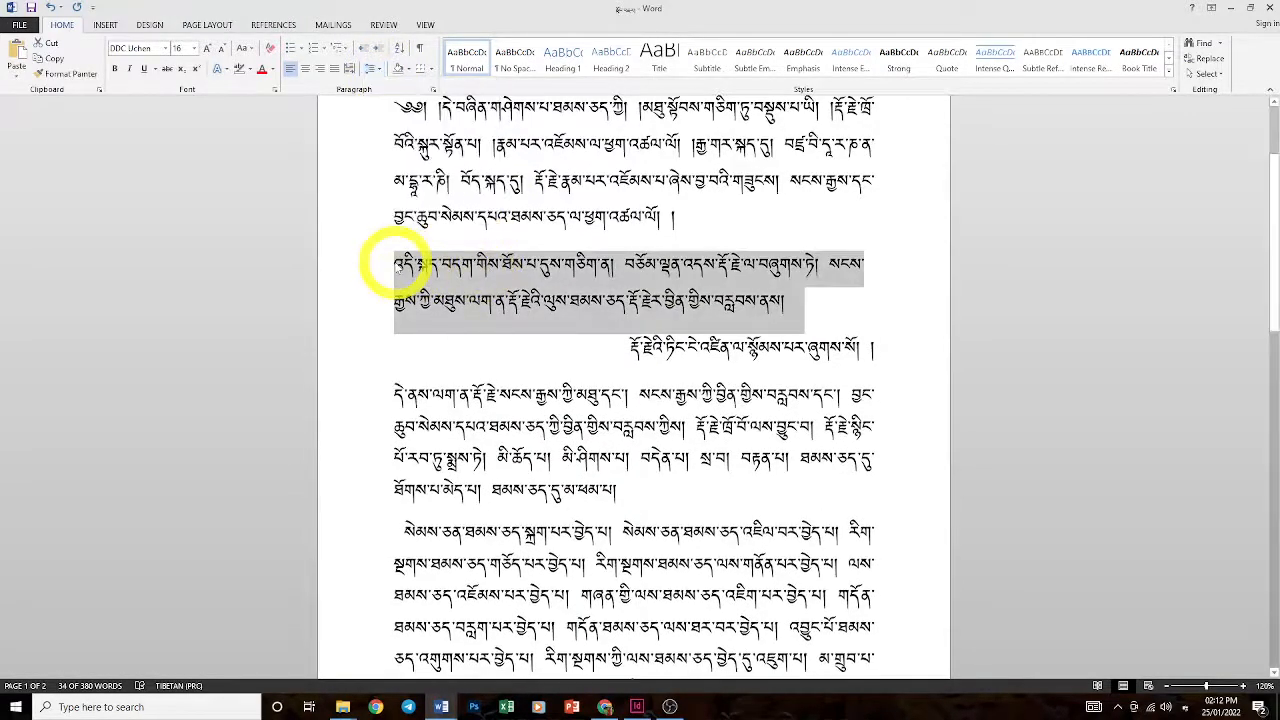
pyautogui.click(392, 262)
pyautogui.click(437, 220)
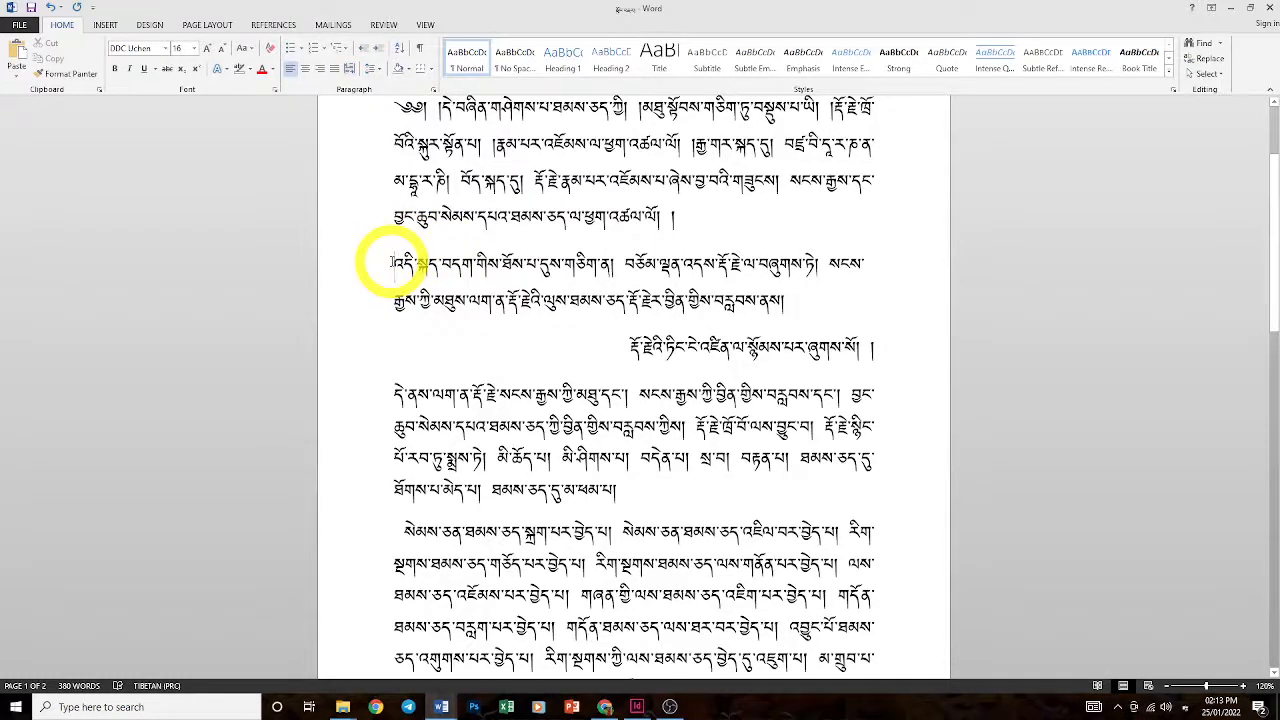
pyautogui.moveTo(391, 262); pyautogui.dragTo(857, 291)
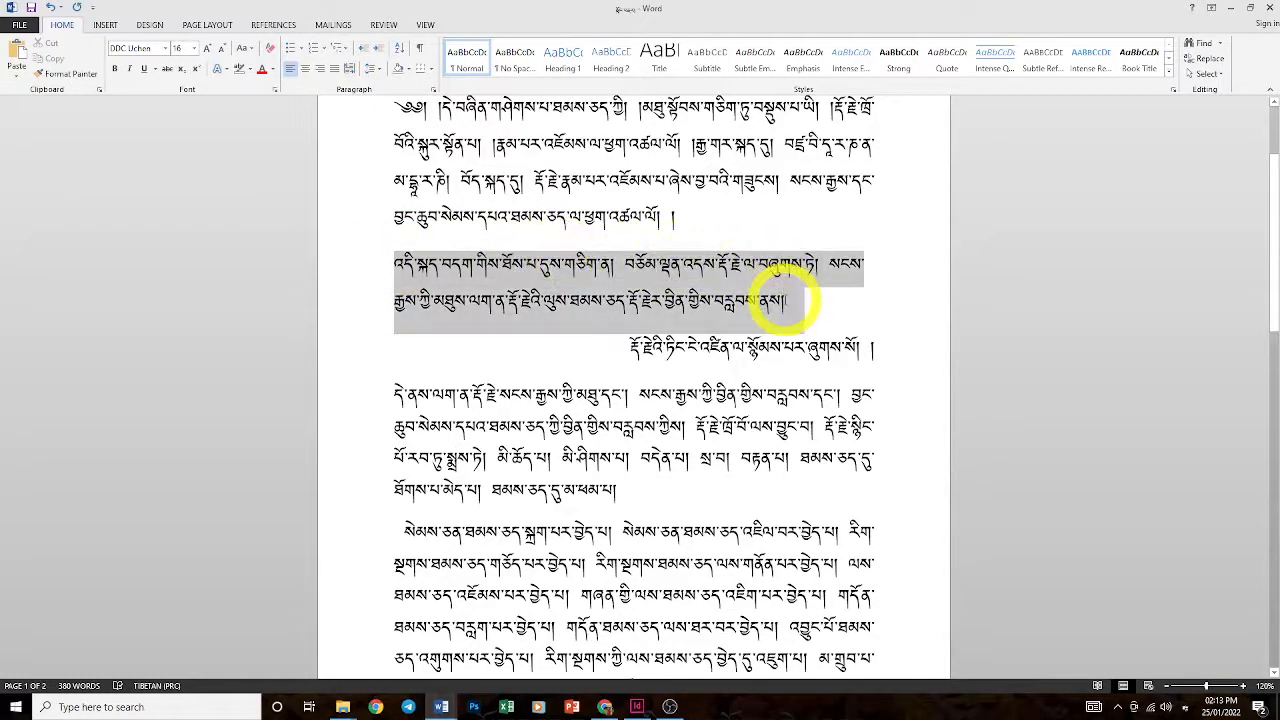
pyautogui.click(373, 70)
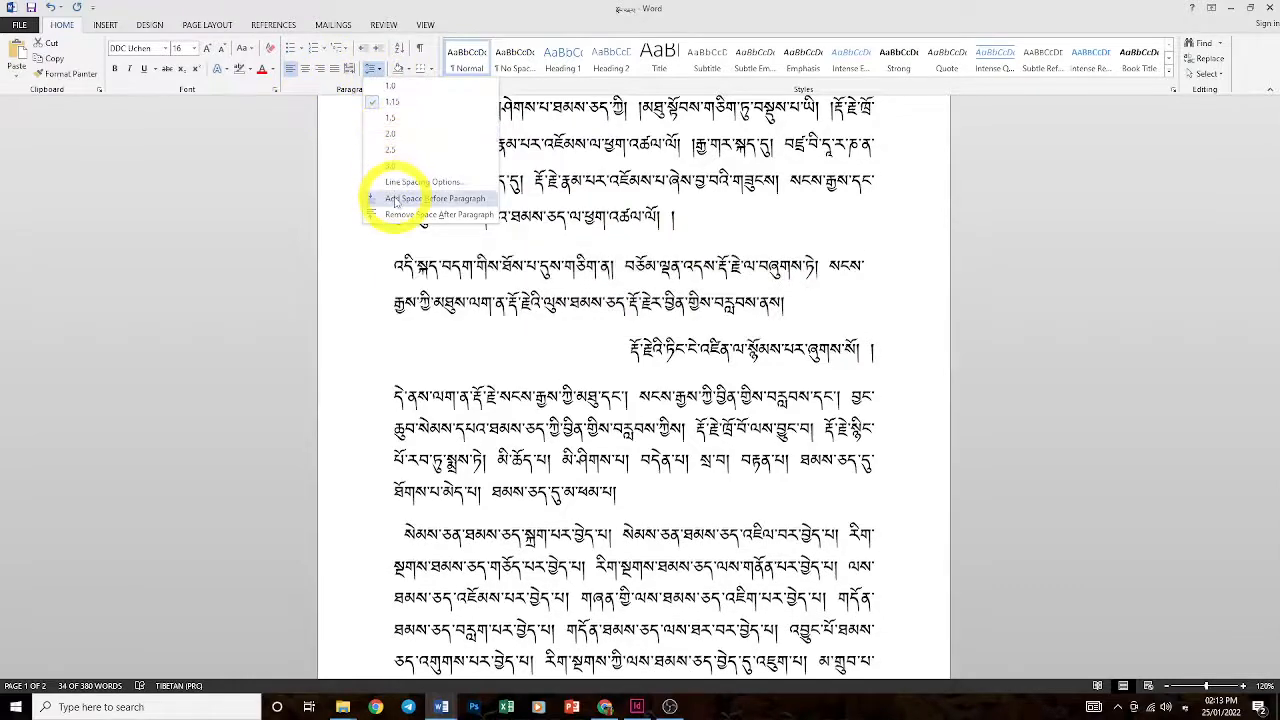
pyautogui.click(400, 199)
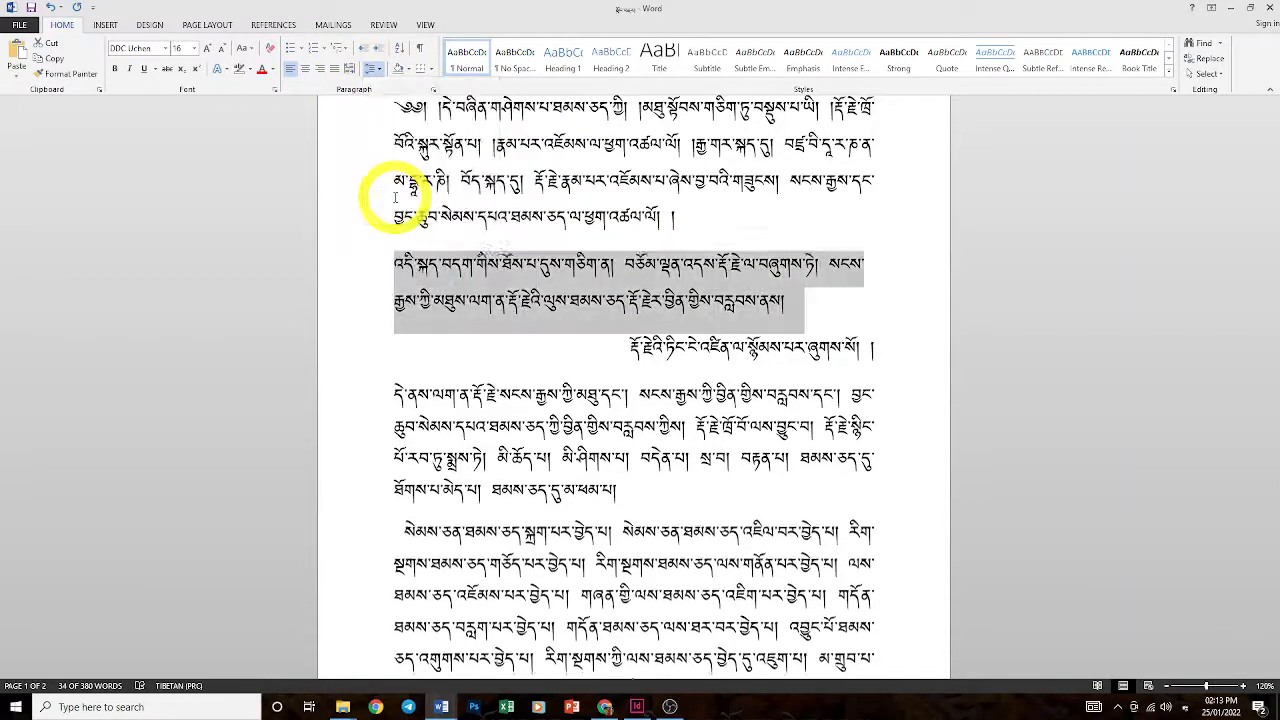
pyautogui.click(441, 262)
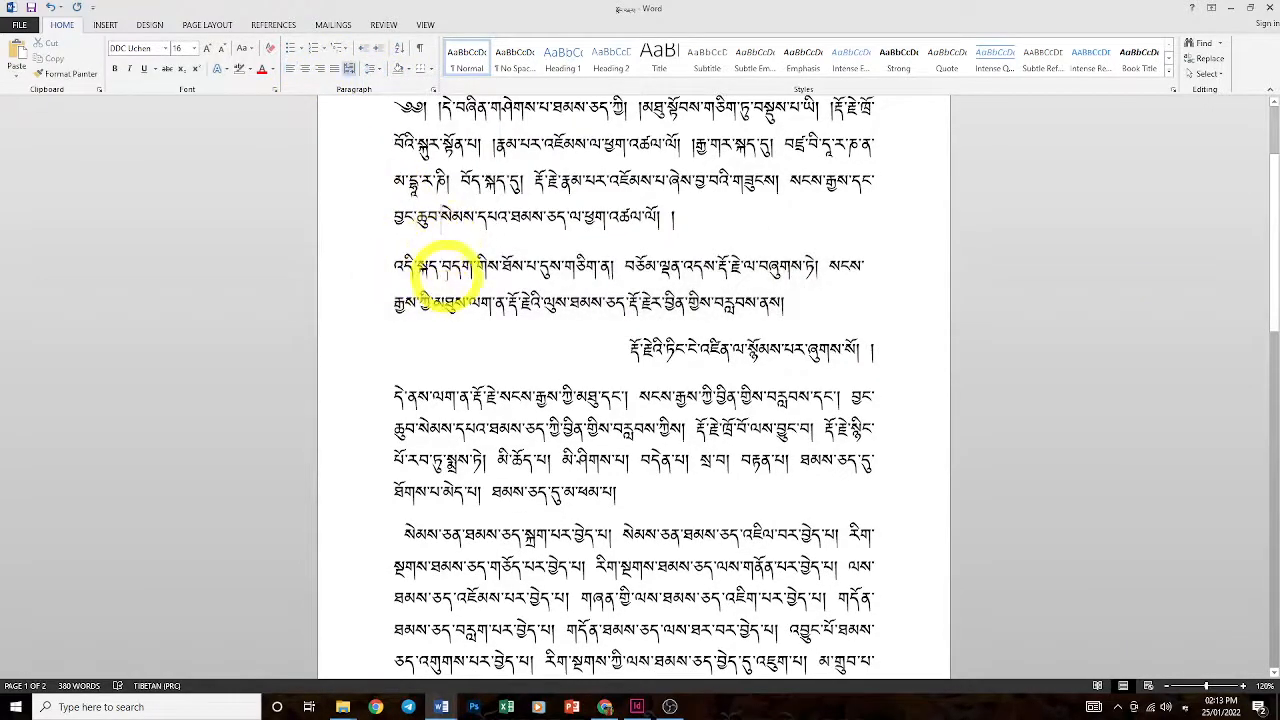
# Remove the space after the two-line paragraph beginning with འདི་སྐད
pyautogui.moveTo(390, 268); pyautogui.dragTo(775, 300)
pyautogui.click(372, 68)
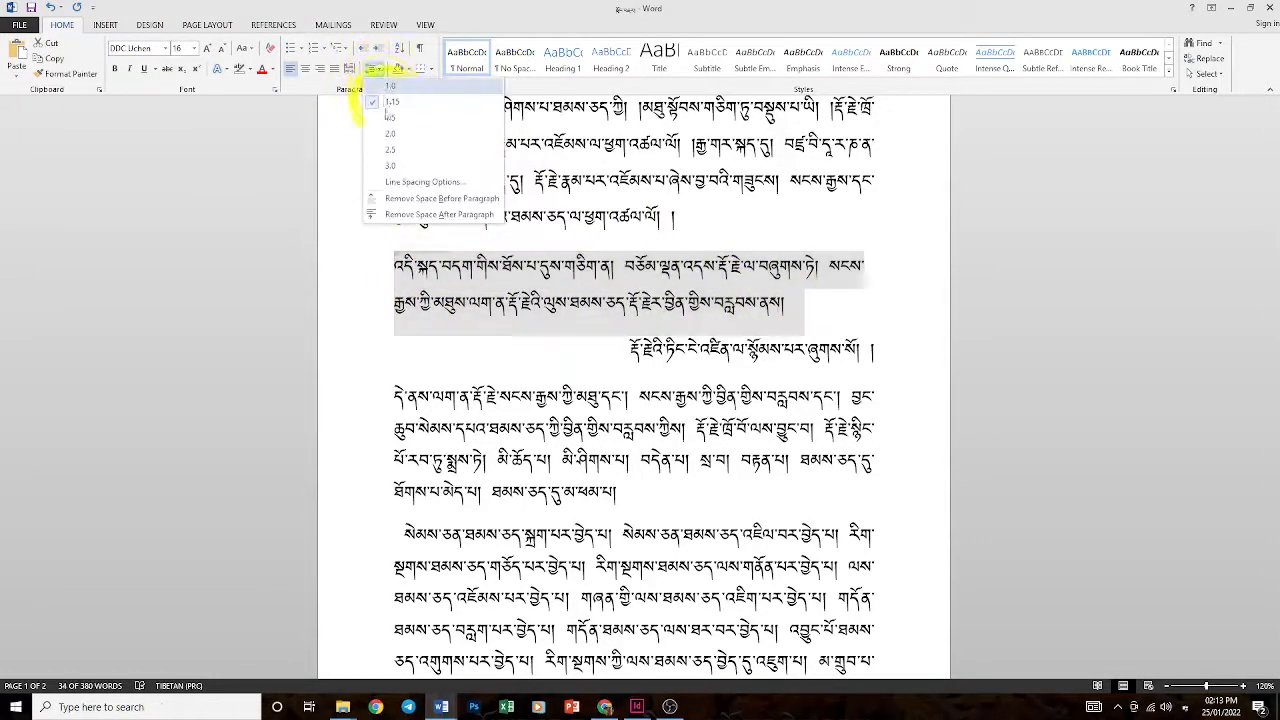
pyautogui.click(405, 215)
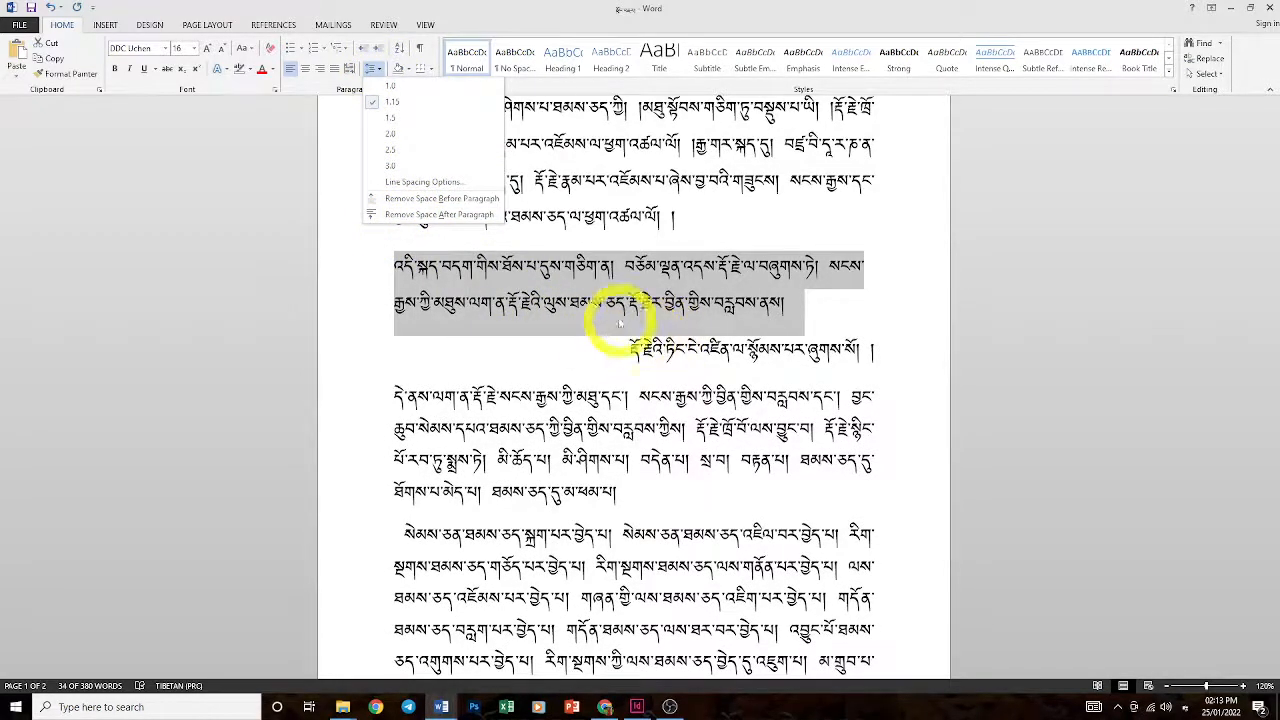
pyautogui.click(458, 216)
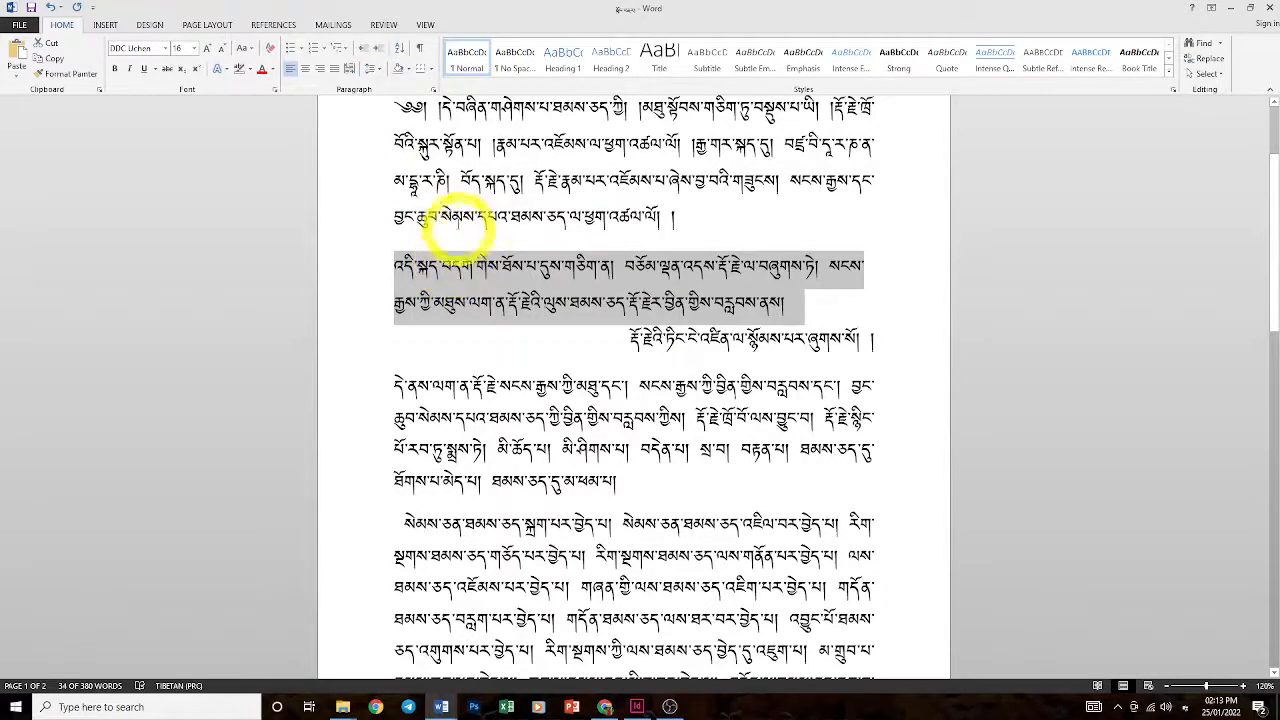
# Remove the added space before the two-line paragraph beginning with འདི་སྐད and clear the selection
pyautogui.click(372, 68)
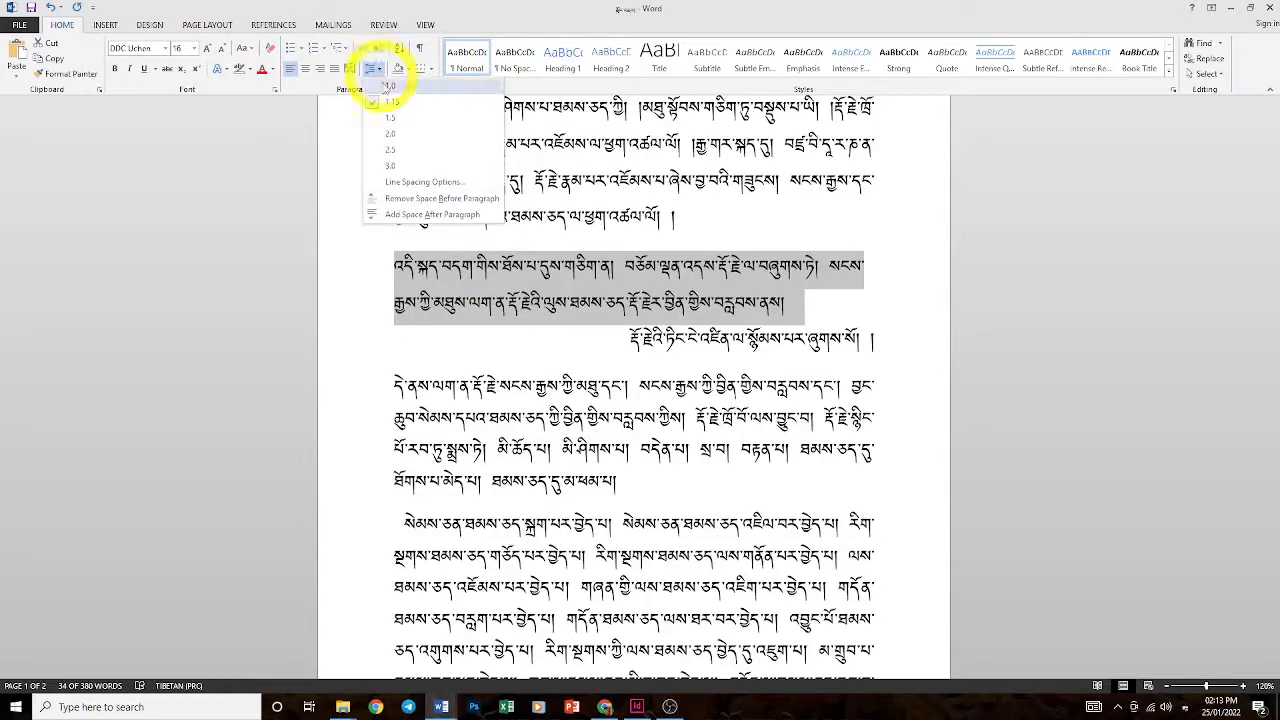
pyautogui.click(390, 198)
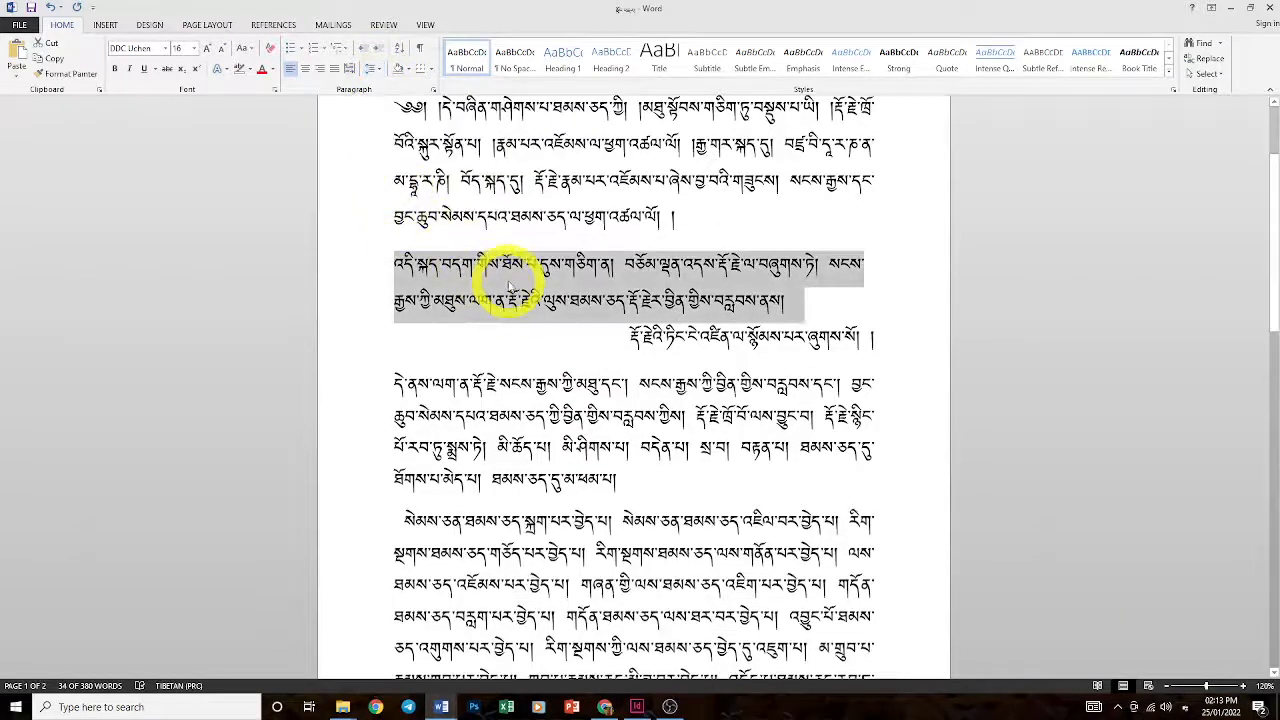
pyautogui.click(492, 320)
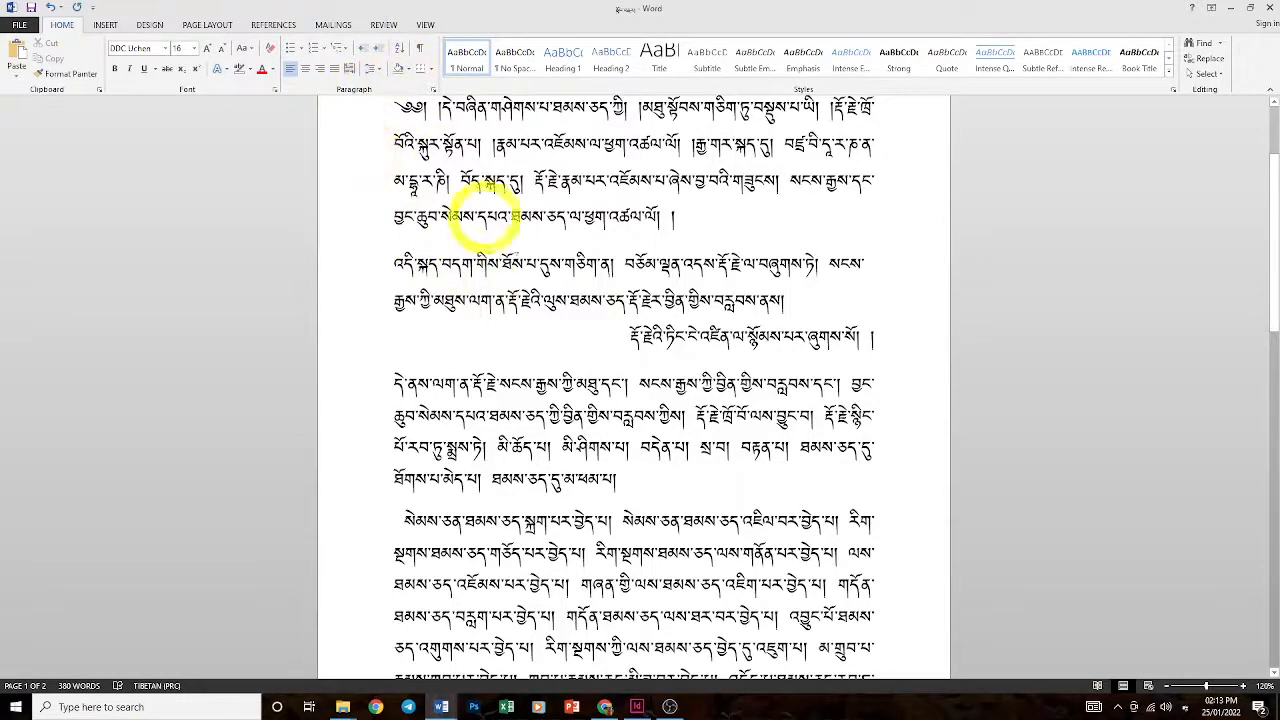
# Select the body text below the title through the start of the སེམས་ཅན paragraph and format these paragraphs as a bulleted list
pyautogui.scroll(2, 541, 250)
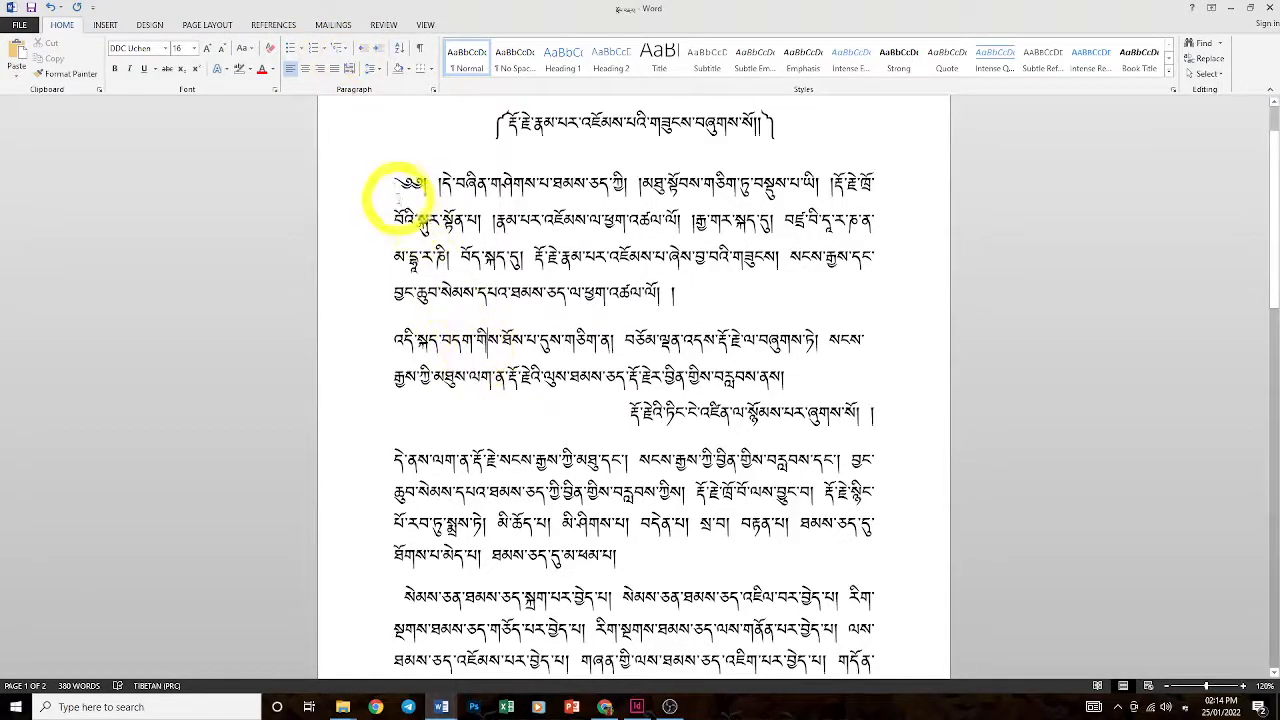
pyautogui.moveTo(395, 183); pyautogui.dragTo(460, 635)
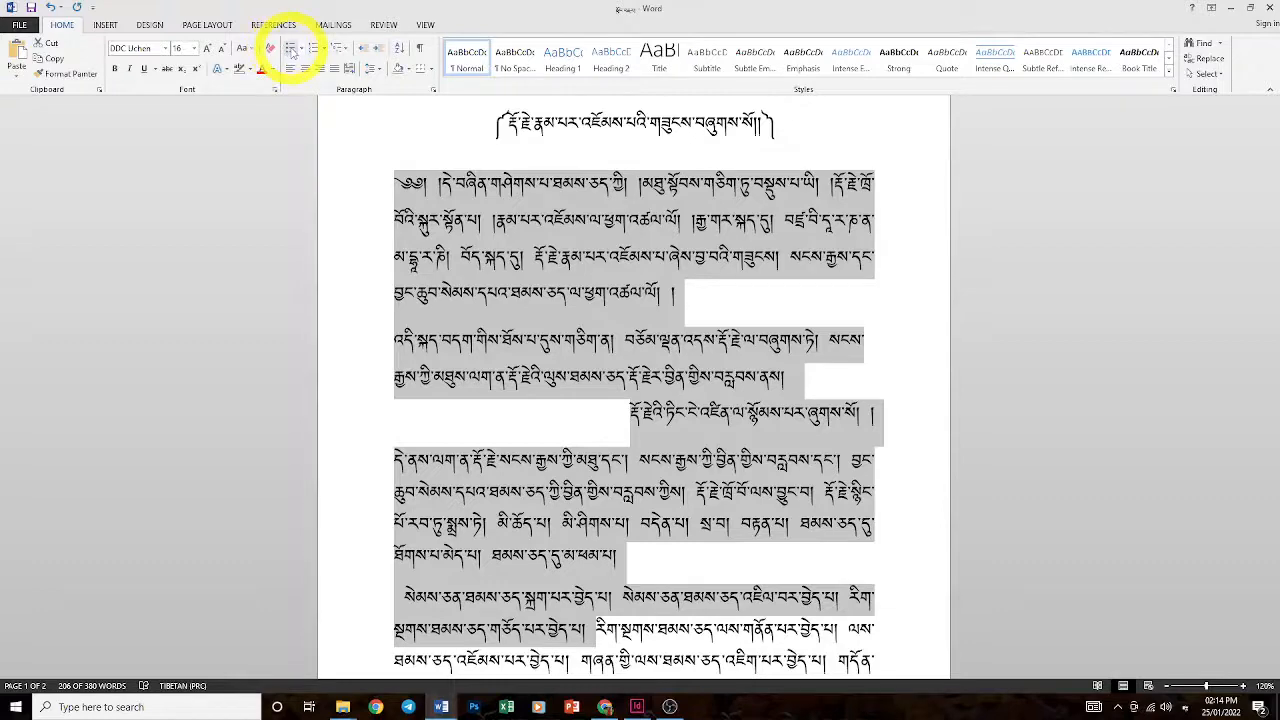
pyautogui.click(290, 50)
pyautogui.scroll(-2, 476, 355)
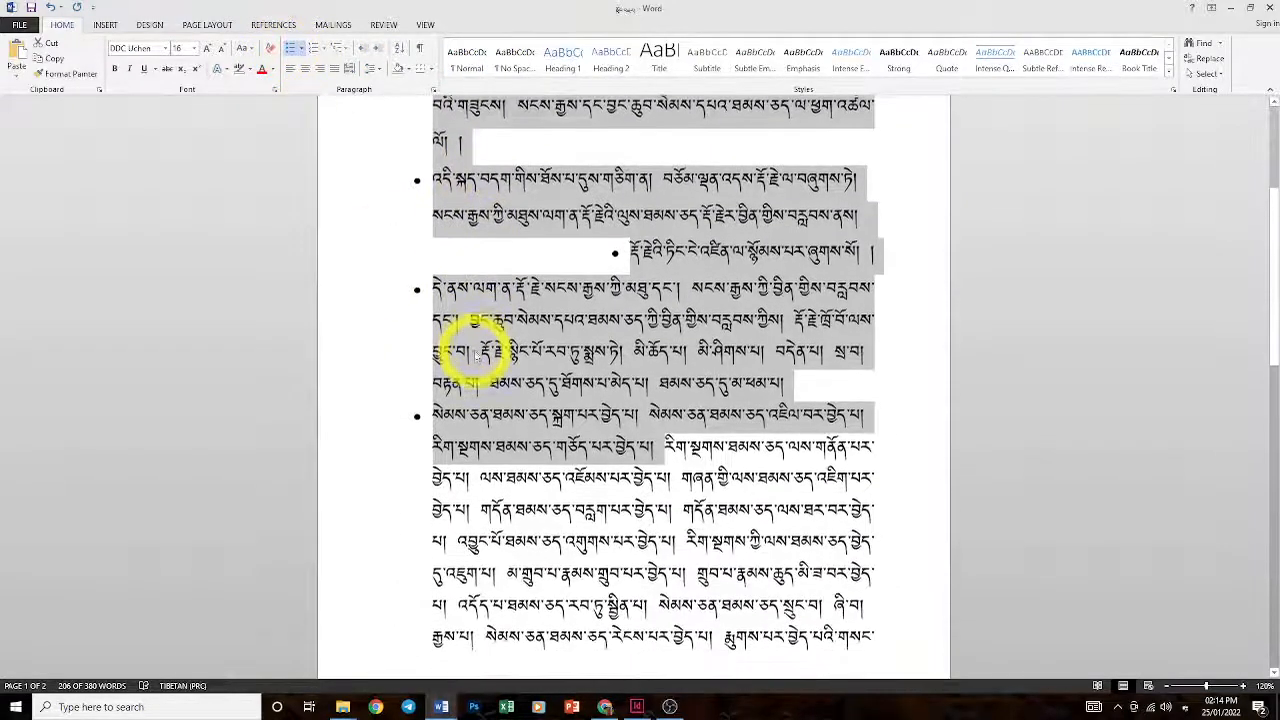
# Examine the bulleted paragraphs below the title, checking where each bullet sits and how far the last paragraph continues
pyautogui.scroll(3, 471, 343)
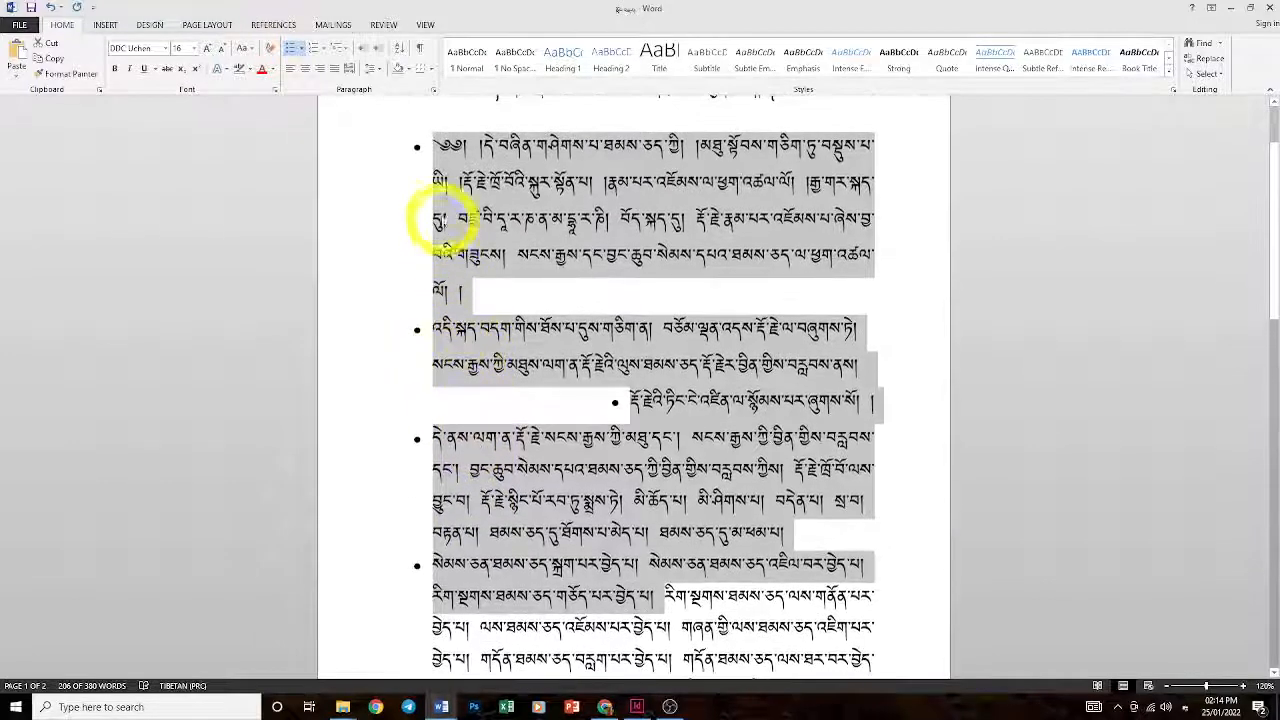
pyautogui.click(420, 147)
pyautogui.click(430, 342)
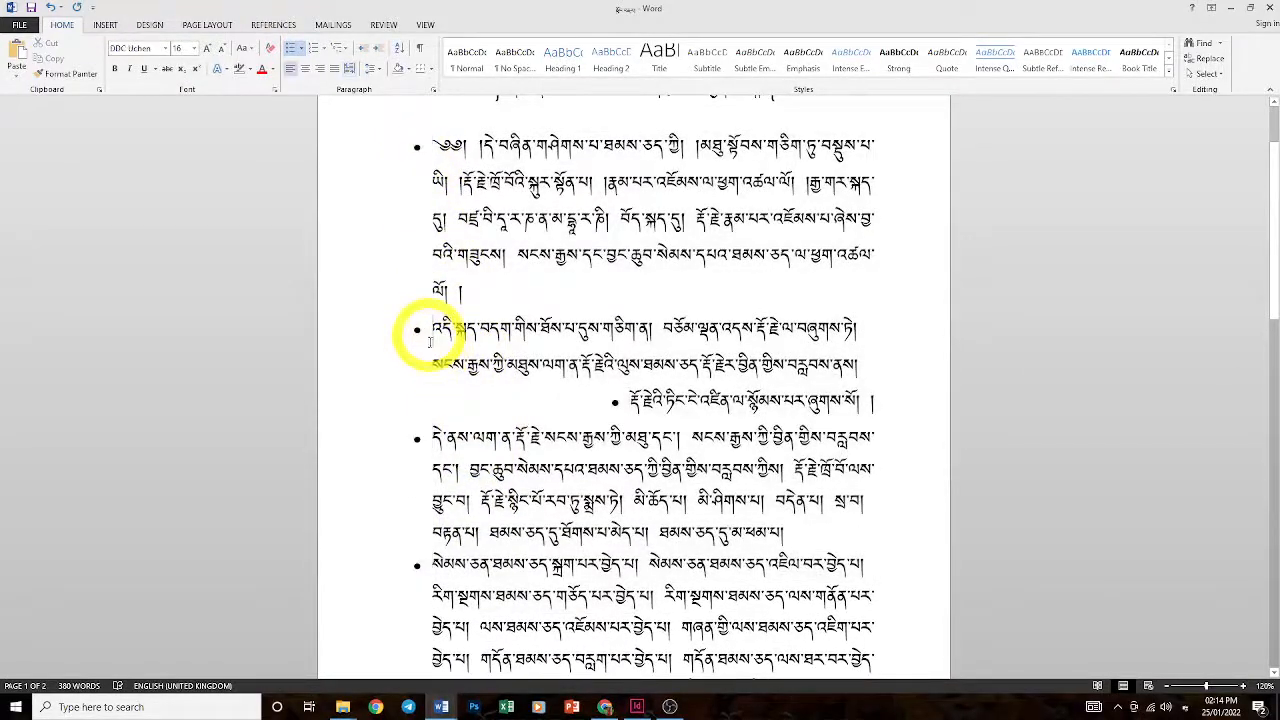
pyautogui.click(614, 410)
pyautogui.click(432, 475)
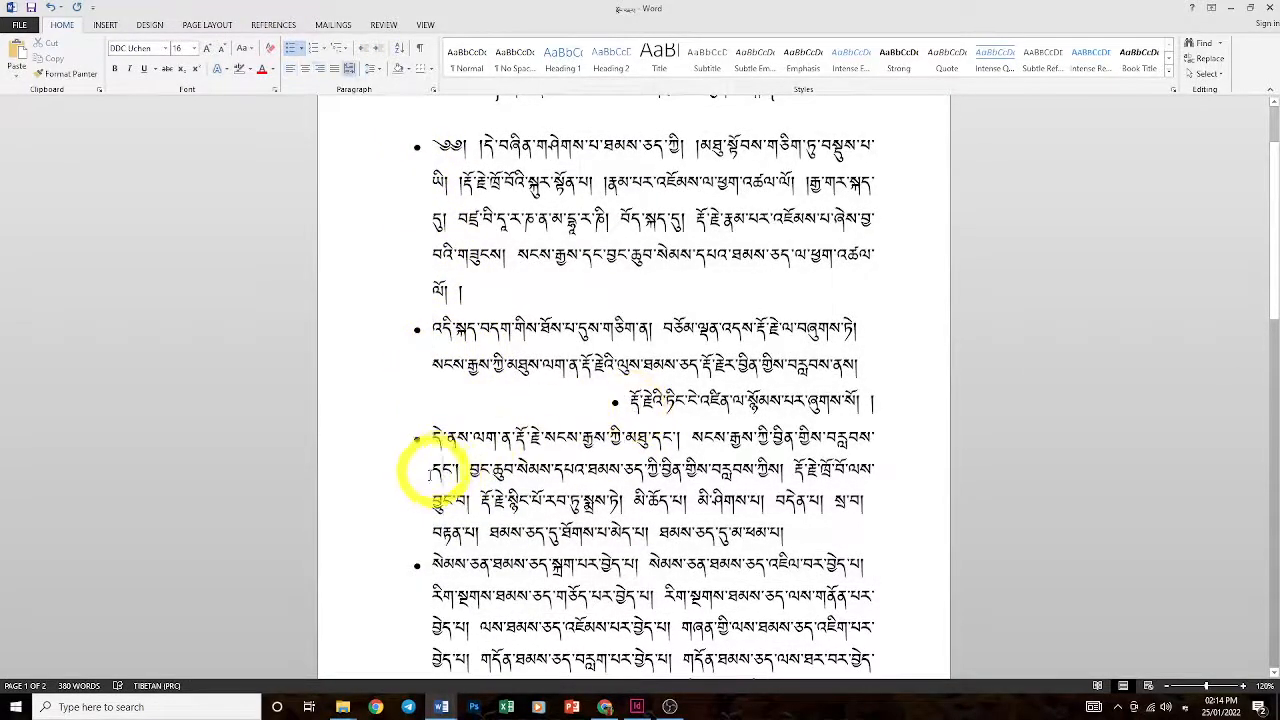
pyautogui.scroll(-3, 486, 560)
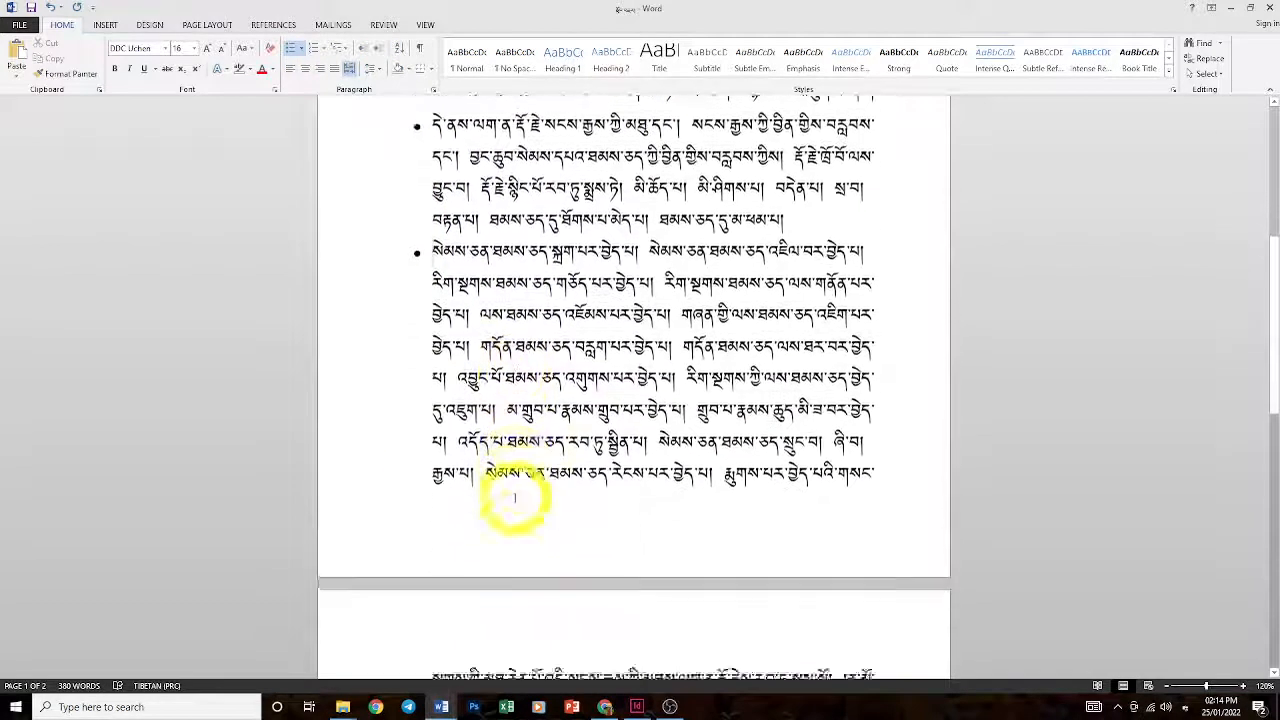
pyautogui.scroll(3, 514, 497)
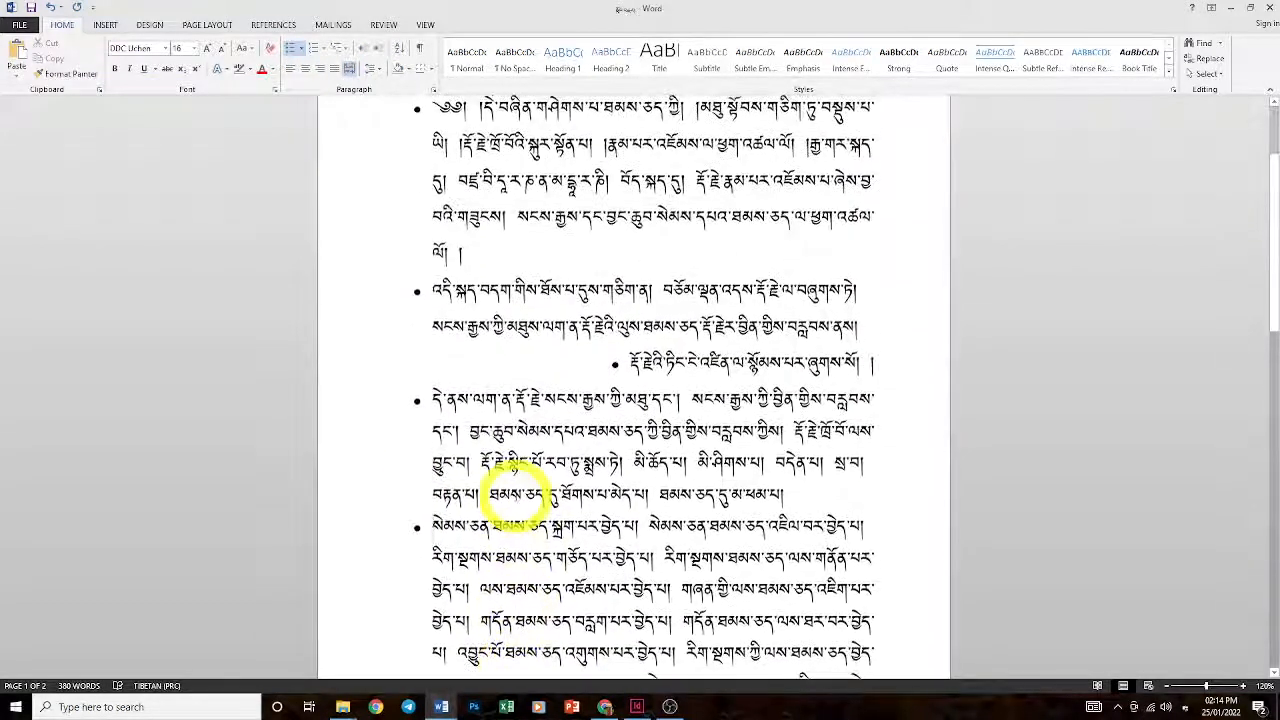
pyautogui.scroll(-2, 515, 492)
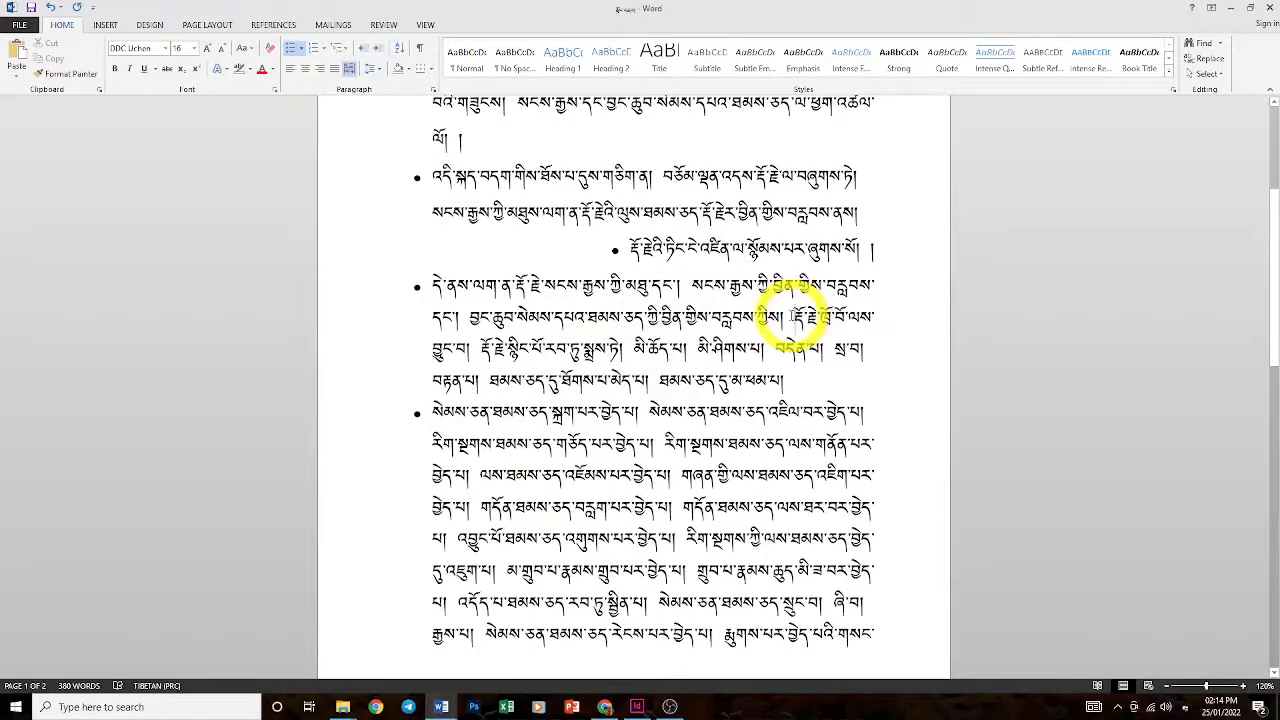
# Split the དེ་ནས paragraph before རྡོ་རྗེ་ཁྲོ་བོ, remove the new paragraph's bullet and insert a blank line above it
pyautogui.click(792, 316)
pyautogui.press('Return')
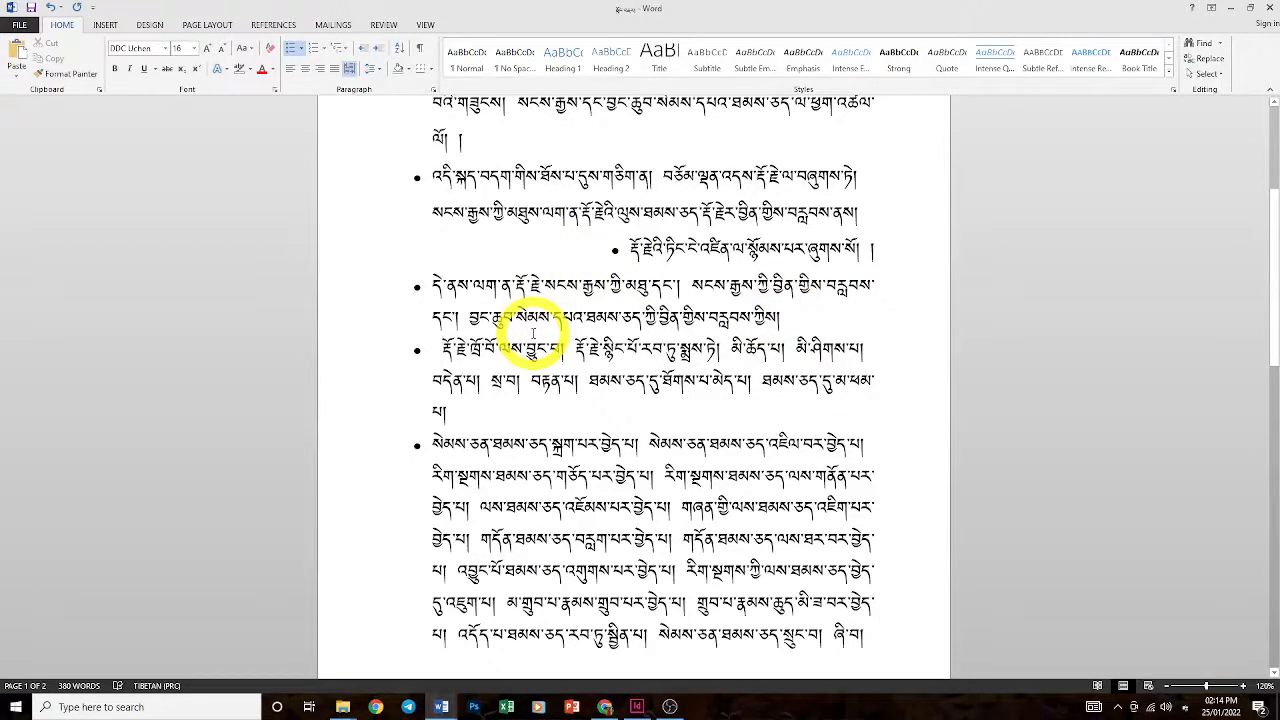
pyautogui.press('BackSpace')
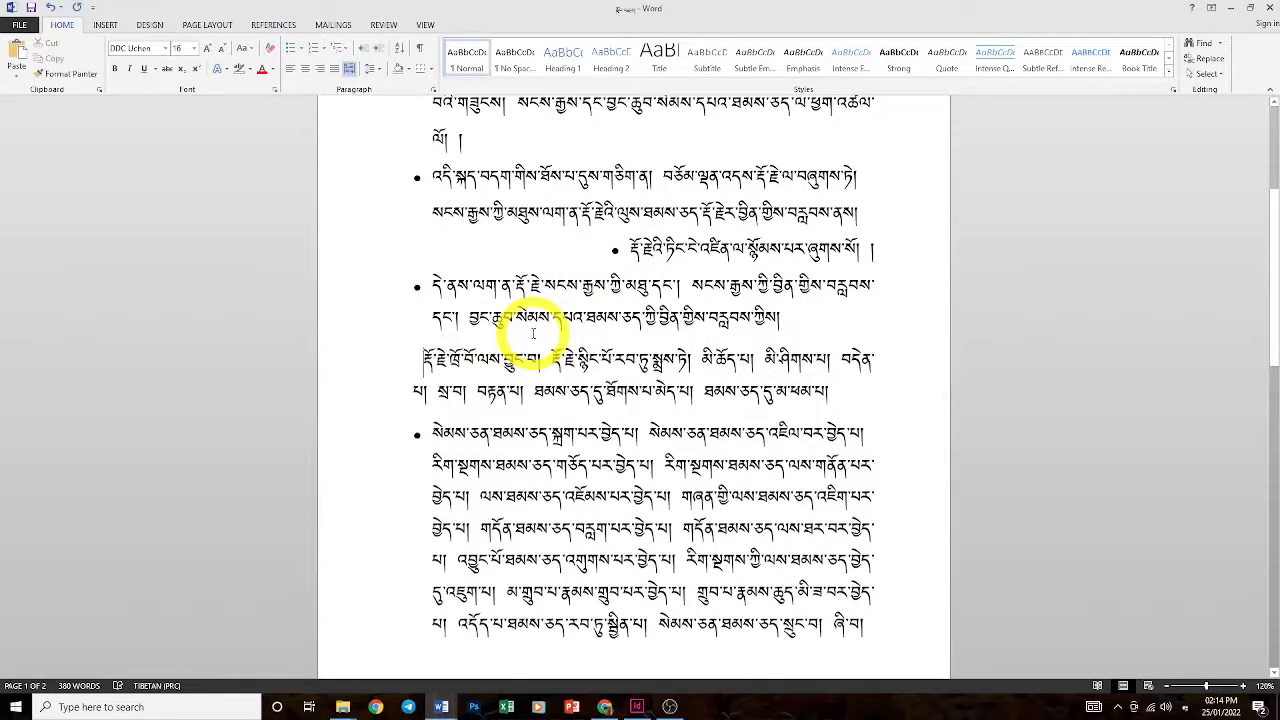
pyautogui.press('Return')
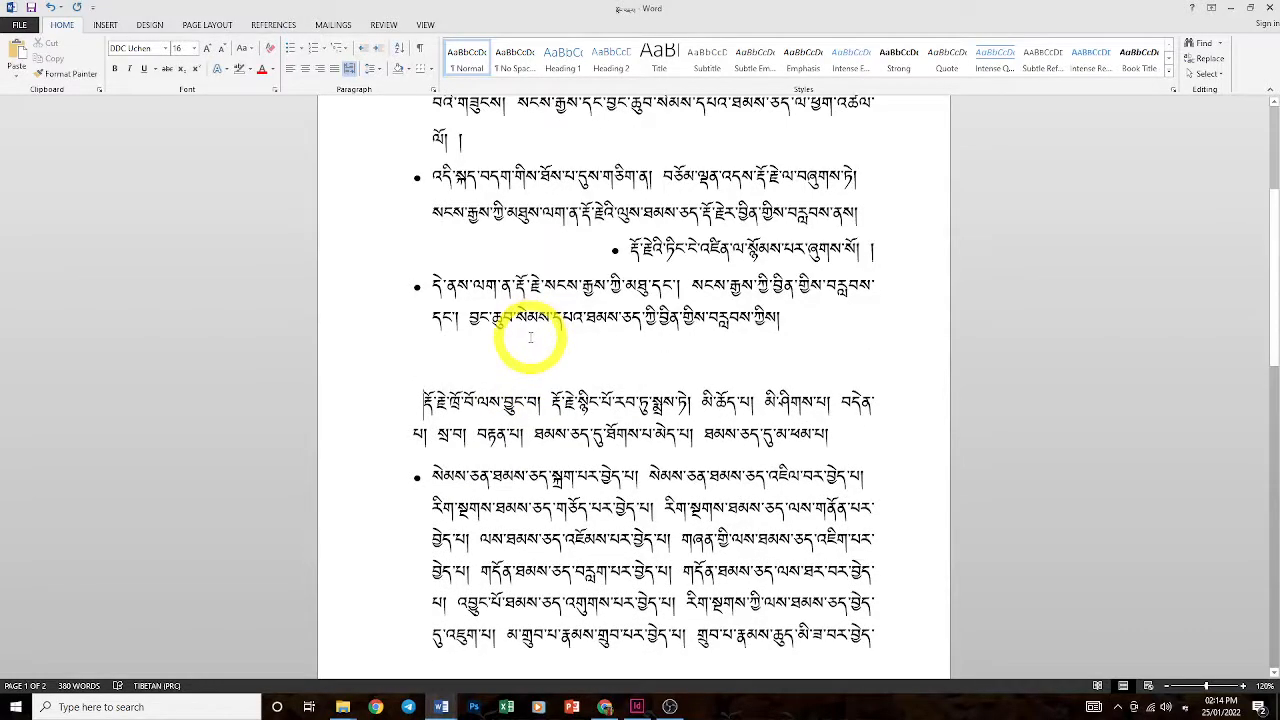
# Select the body text from the first bulleted paragraph into the སེམས་ཅན paragraph and set its bullet style to None
pyautogui.scroll(3, 530, 335)
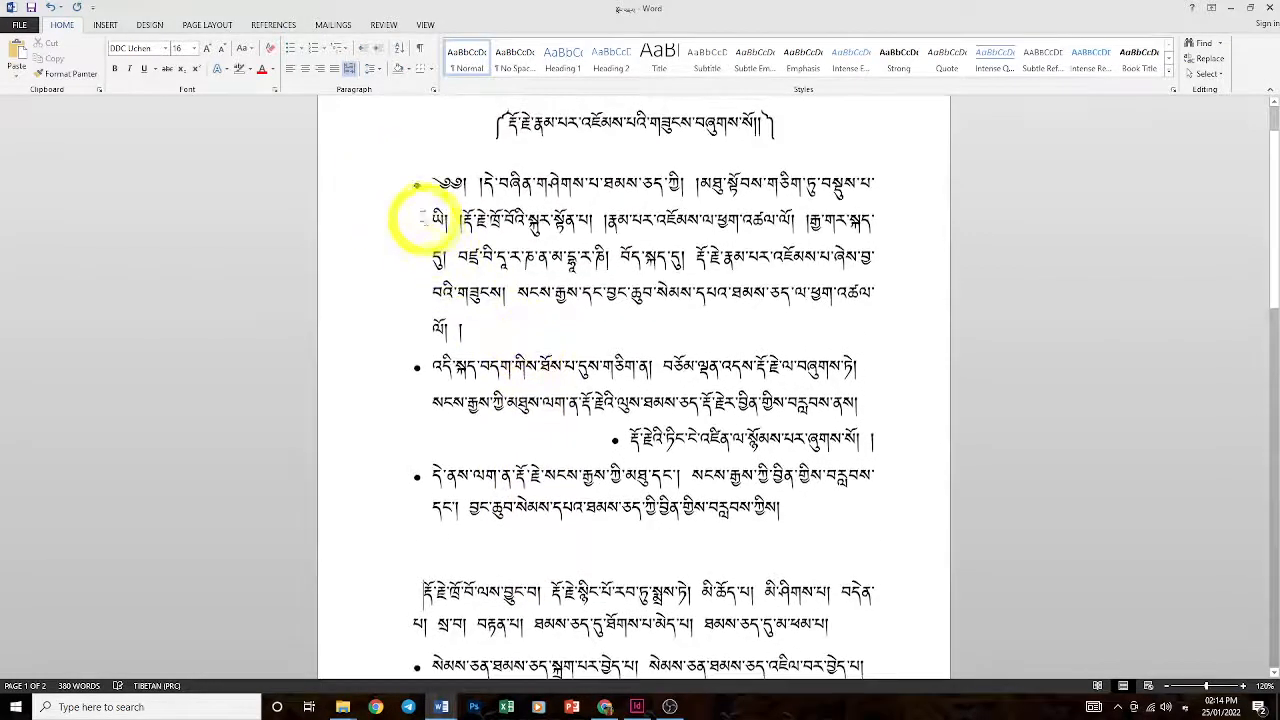
pyautogui.moveTo(414, 188); pyautogui.dragTo(563, 470)
pyautogui.moveTo(706, 612); pyautogui.dragTo(709, 663)
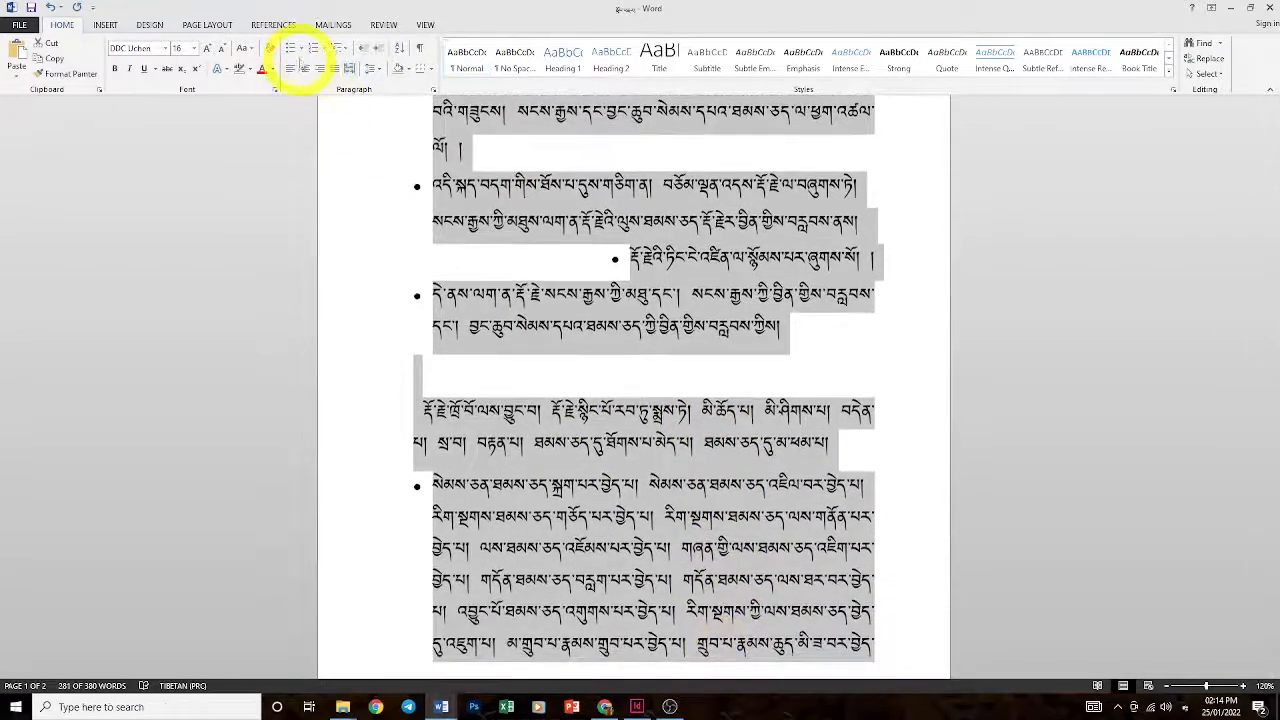
pyautogui.click(300, 48)
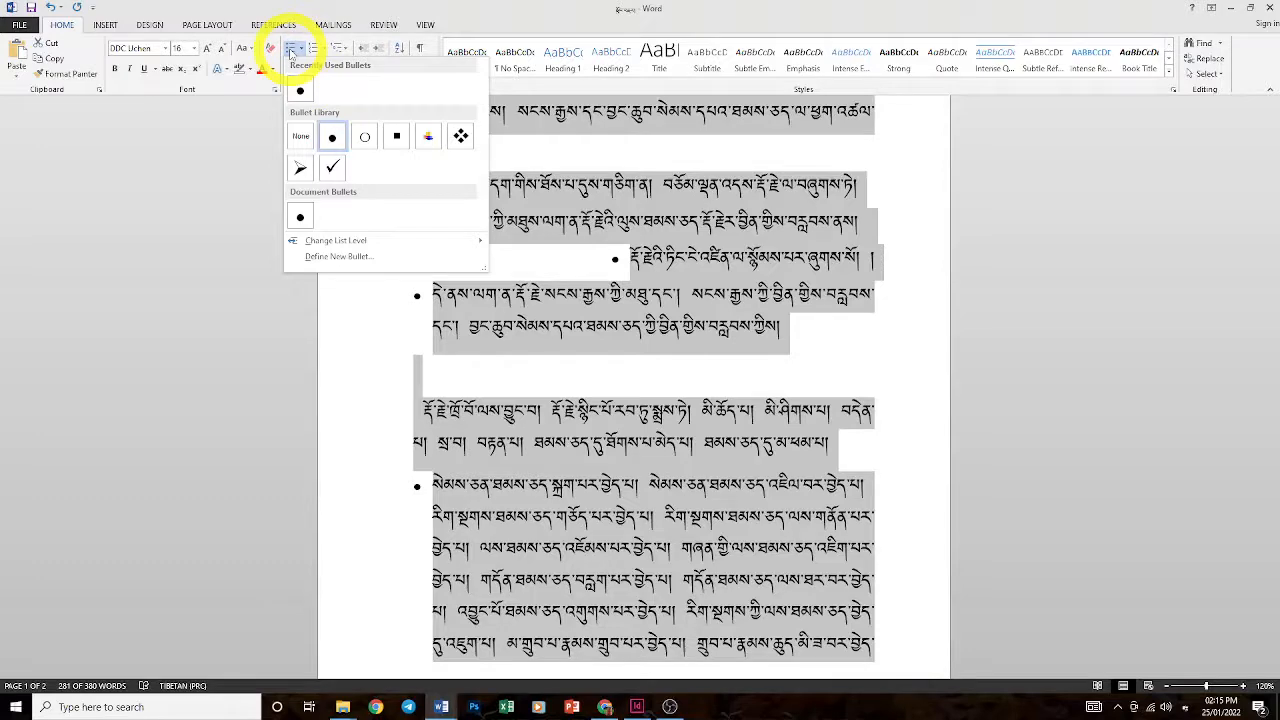
pyautogui.click(300, 136)
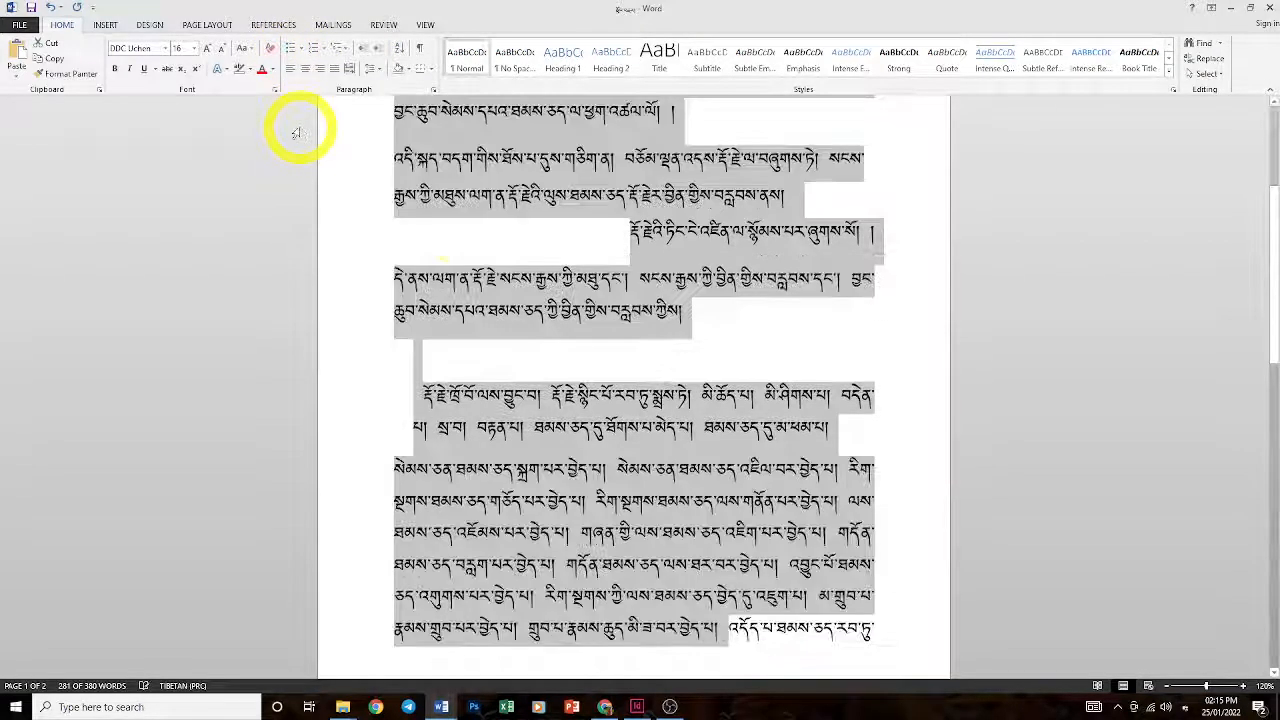
# Format the selected body paragraphs as a numbered list and look through the numbered items
pyautogui.scroll(3, 462, 234)
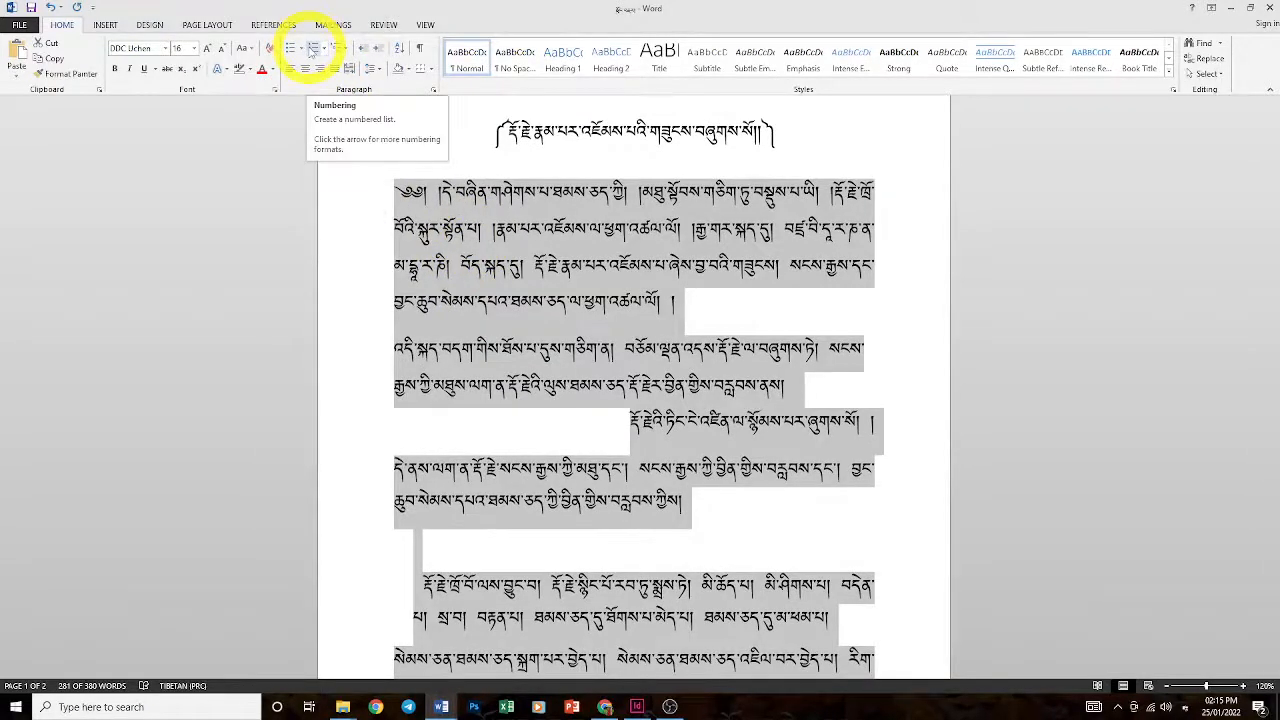
pyautogui.click(312, 50)
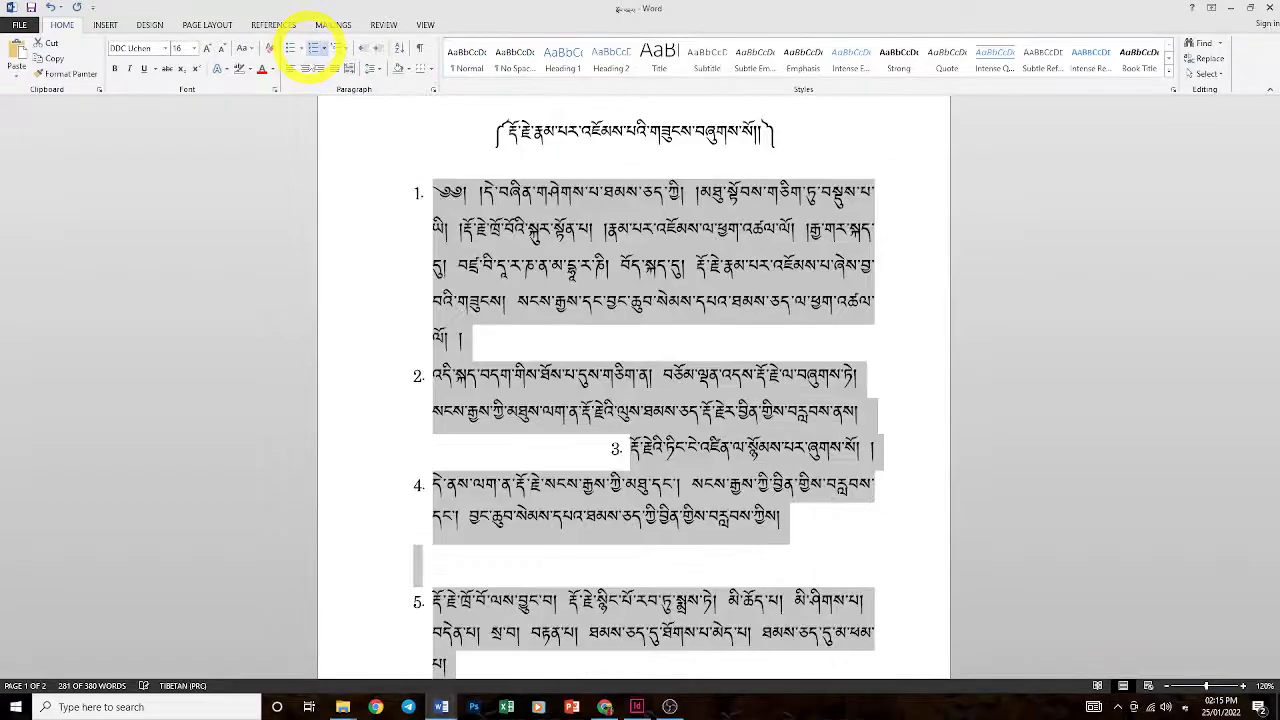
pyautogui.scroll(-3, 470, 272)
pyautogui.scroll(-3, 468, 285)
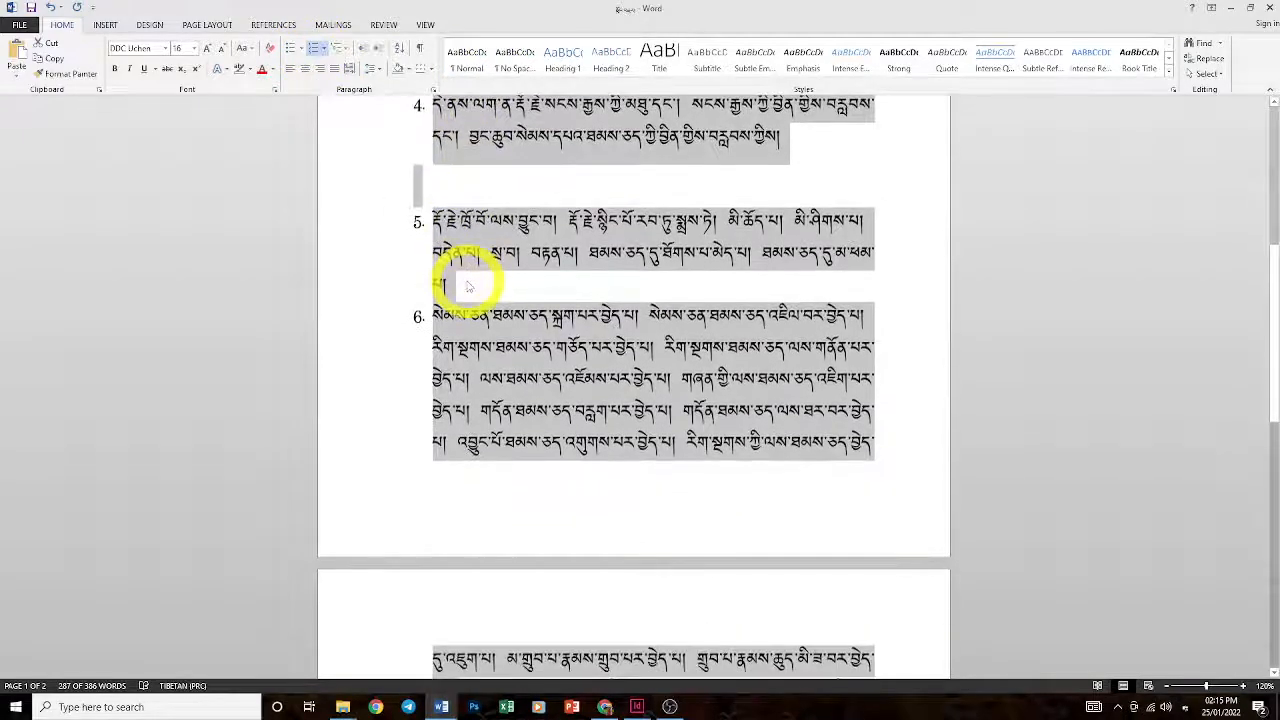
pyautogui.scroll(7, 467, 287)
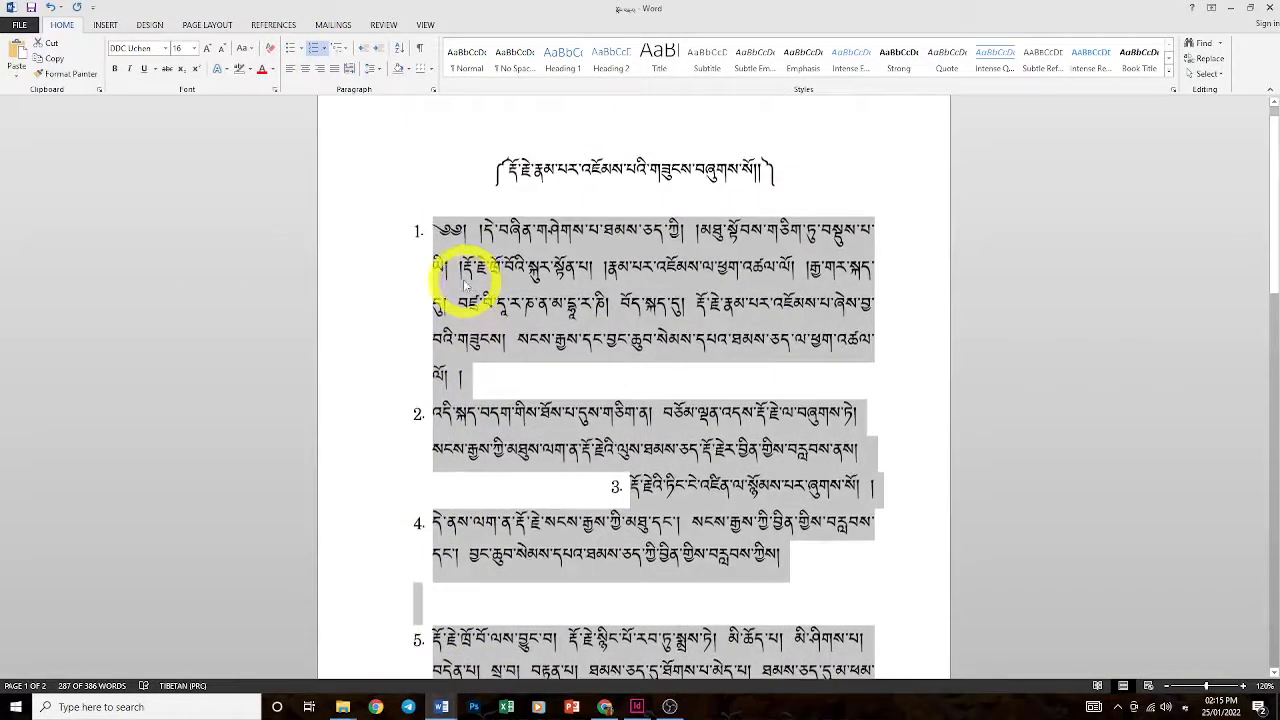
# Try the multilevel list format 1 Heading 1, 1.1 Heading 2 on the selected paragraphs, and undo it
pyautogui.click(324, 48)
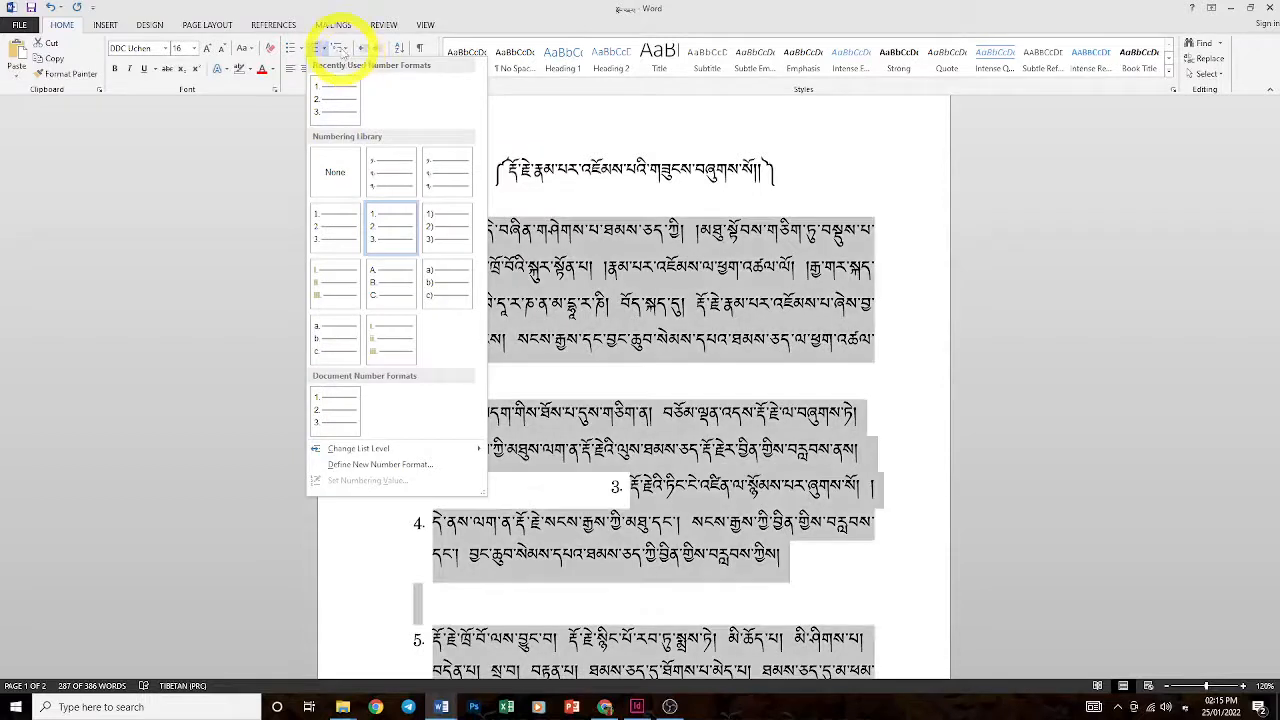
pyautogui.click(343, 50)
pyautogui.click(341, 50)
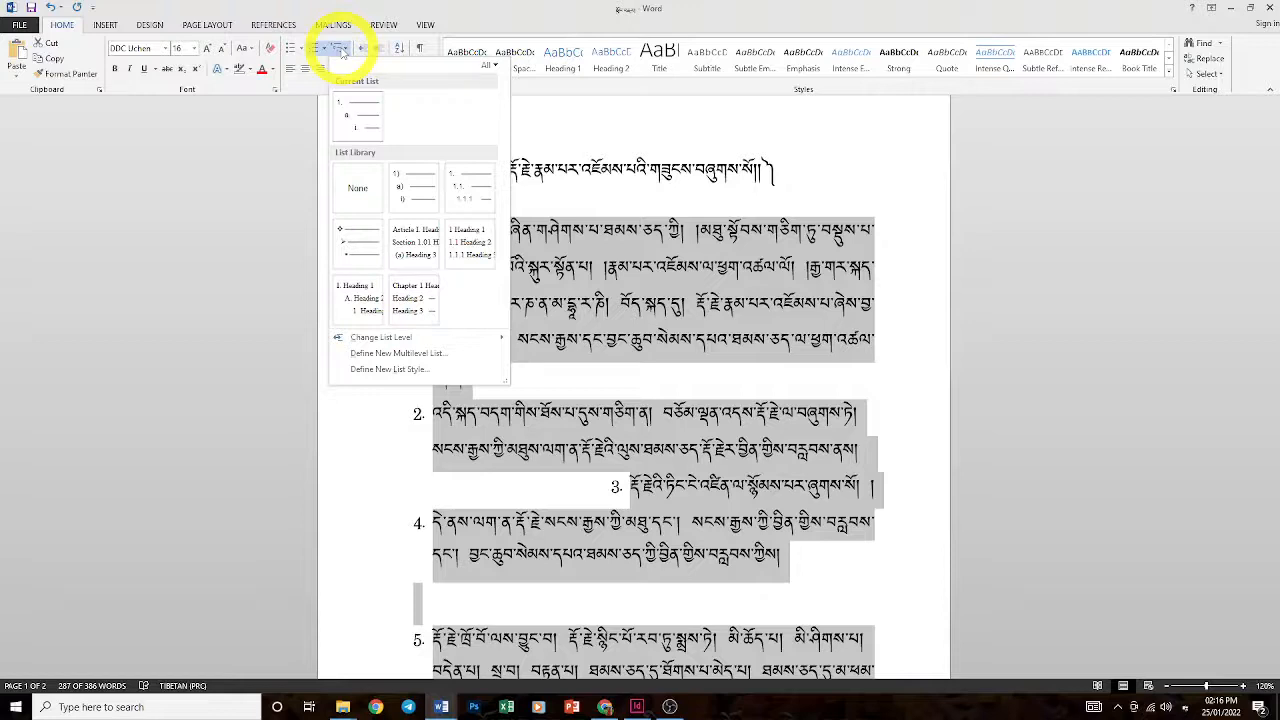
pyautogui.click(485, 210)
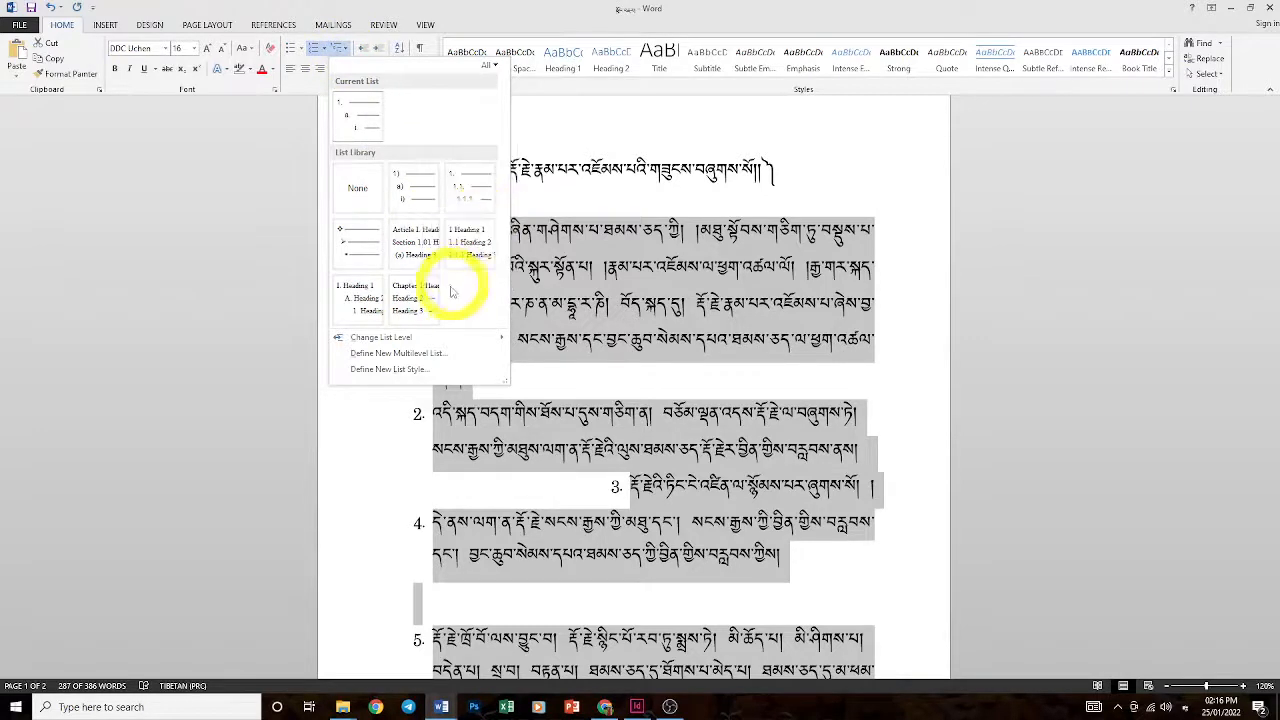
pyautogui.click(458, 256)
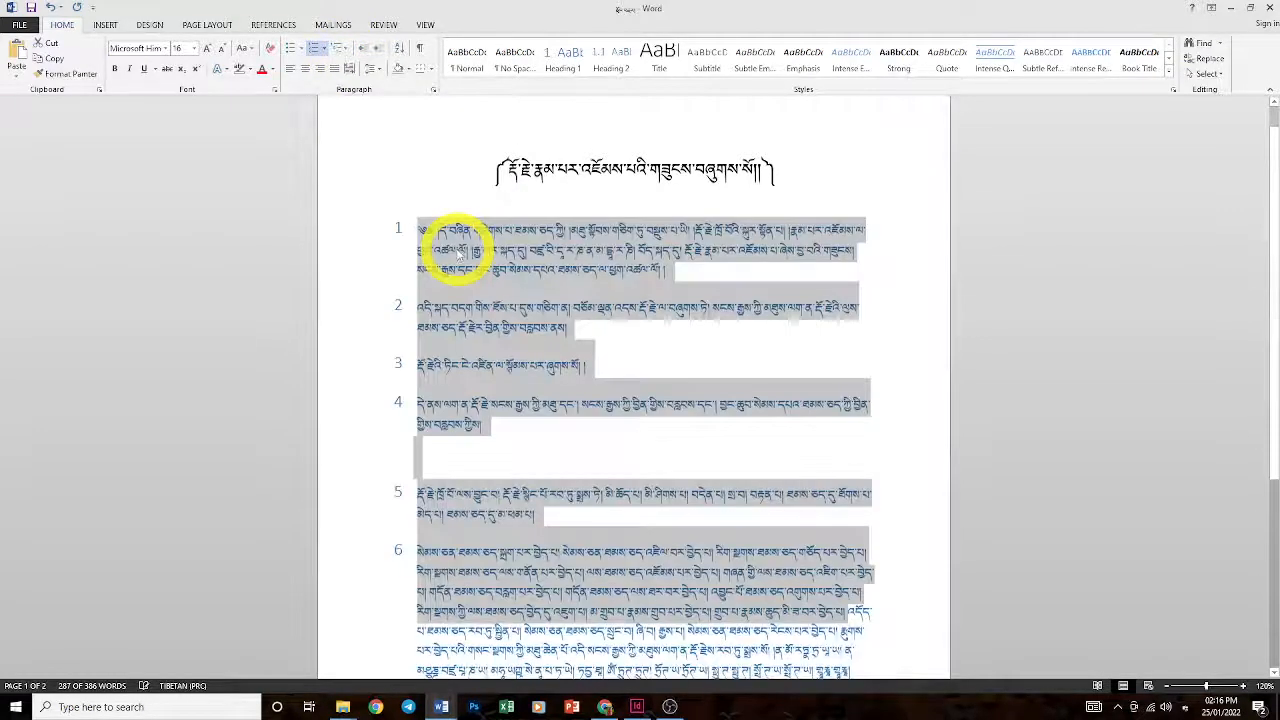
pyautogui.scroll(-2, 432, 370)
pyautogui.scroll(4, 432, 370)
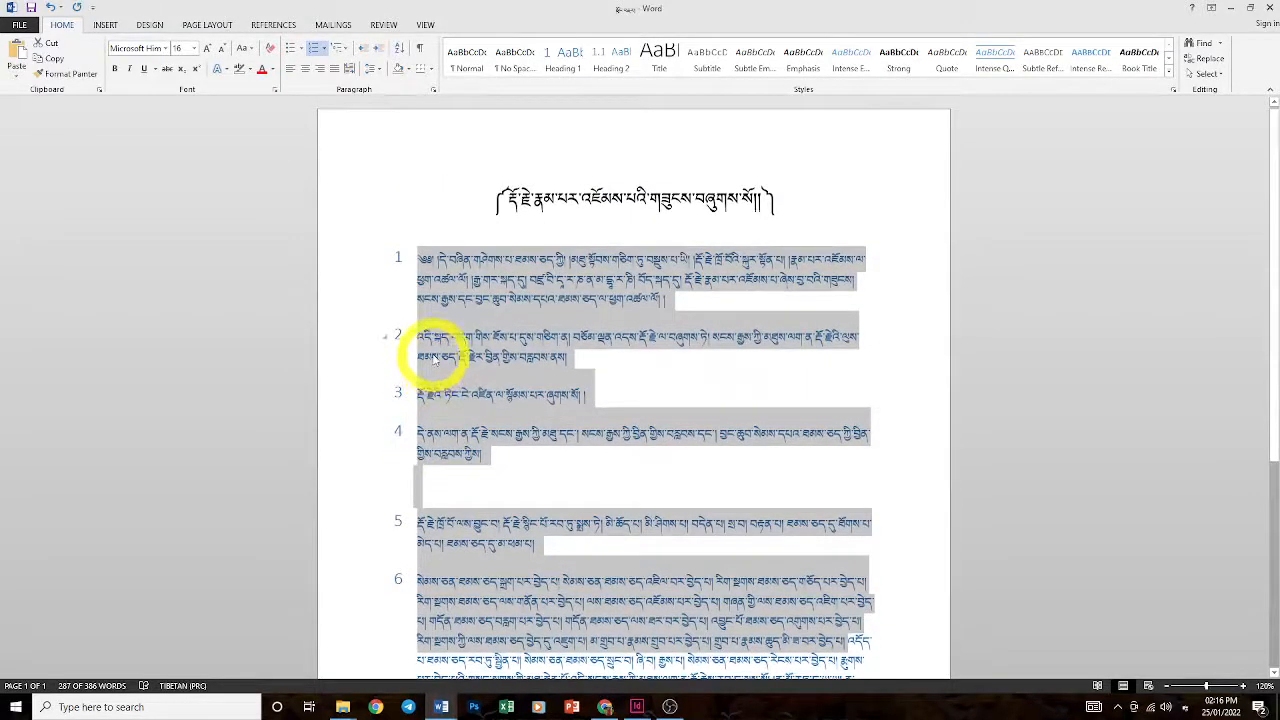
pyautogui.hotkey('ctrl', 'z')
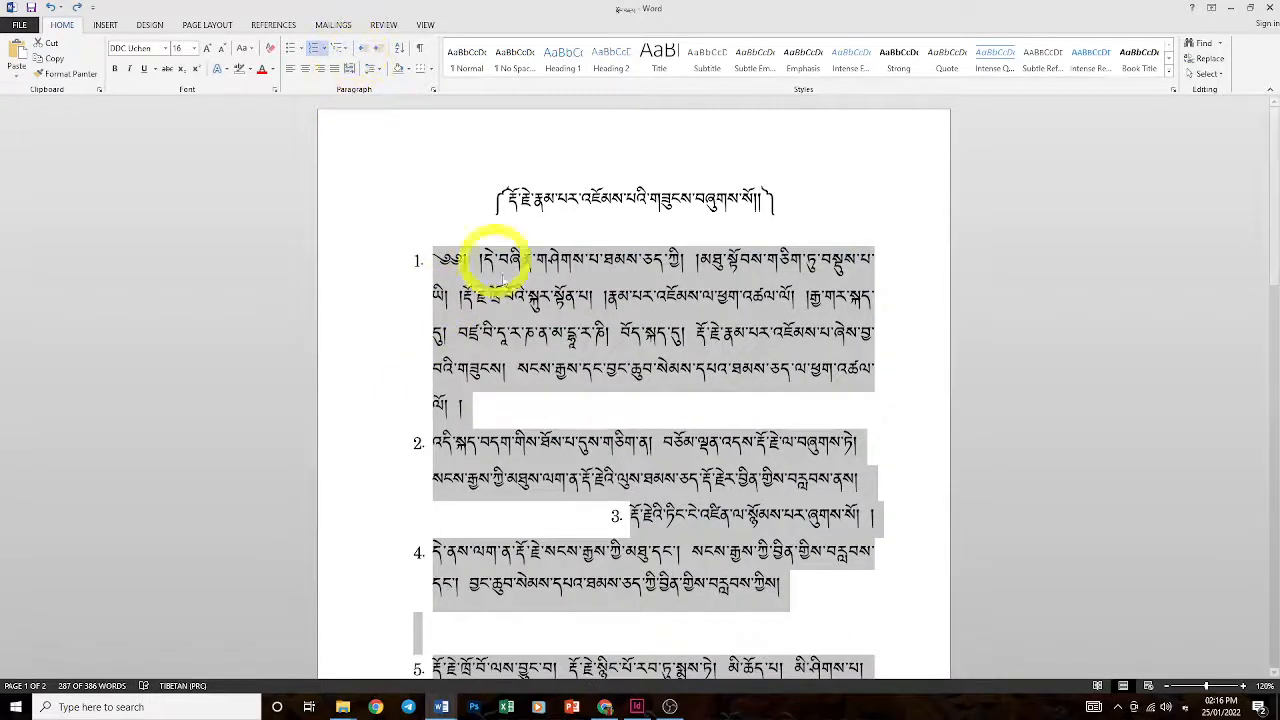
# Select the whole document, remove its list numbering including the title's, and clear the selection
pyautogui.click(515, 363)
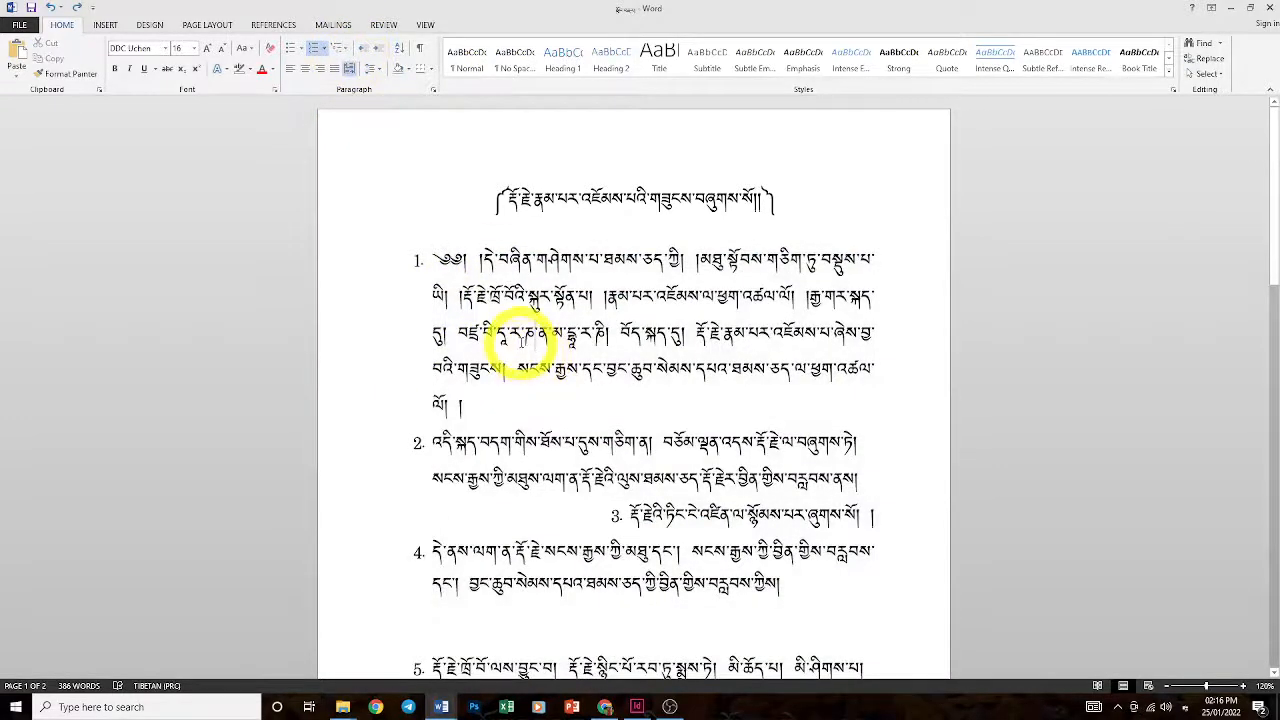
pyautogui.hotkey('ctrl', 'a')
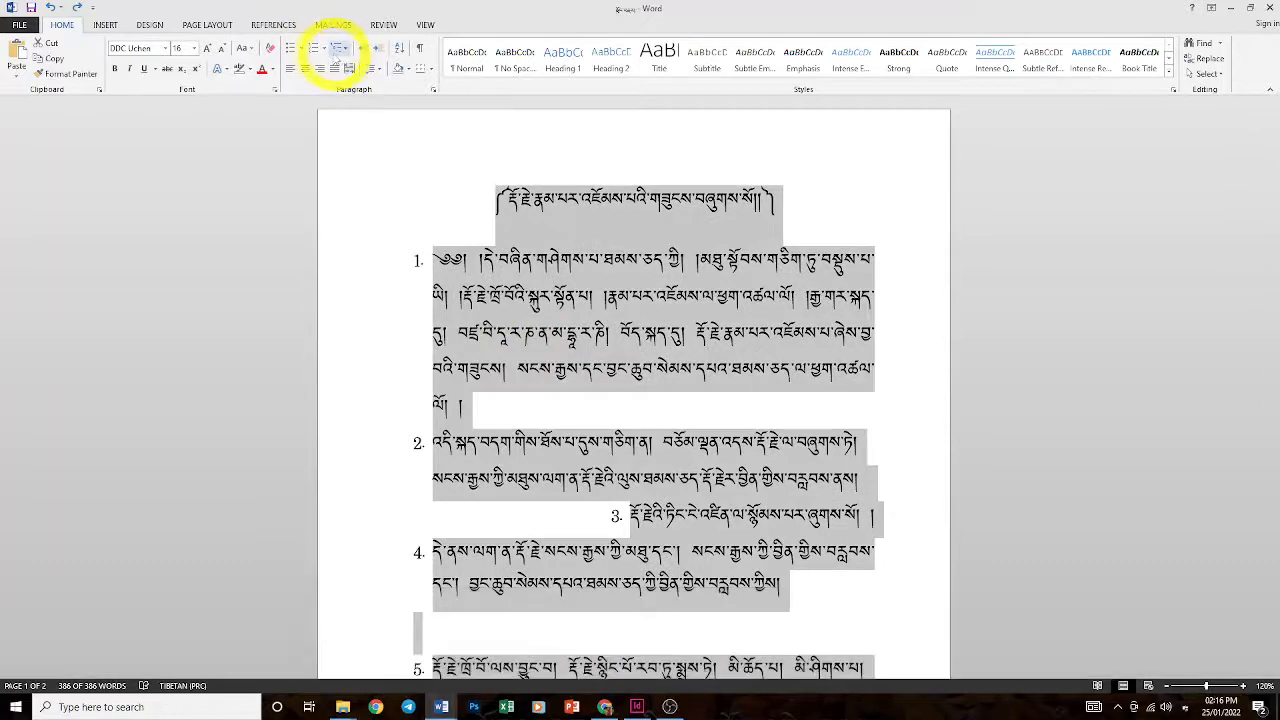
pyautogui.click(313, 48)
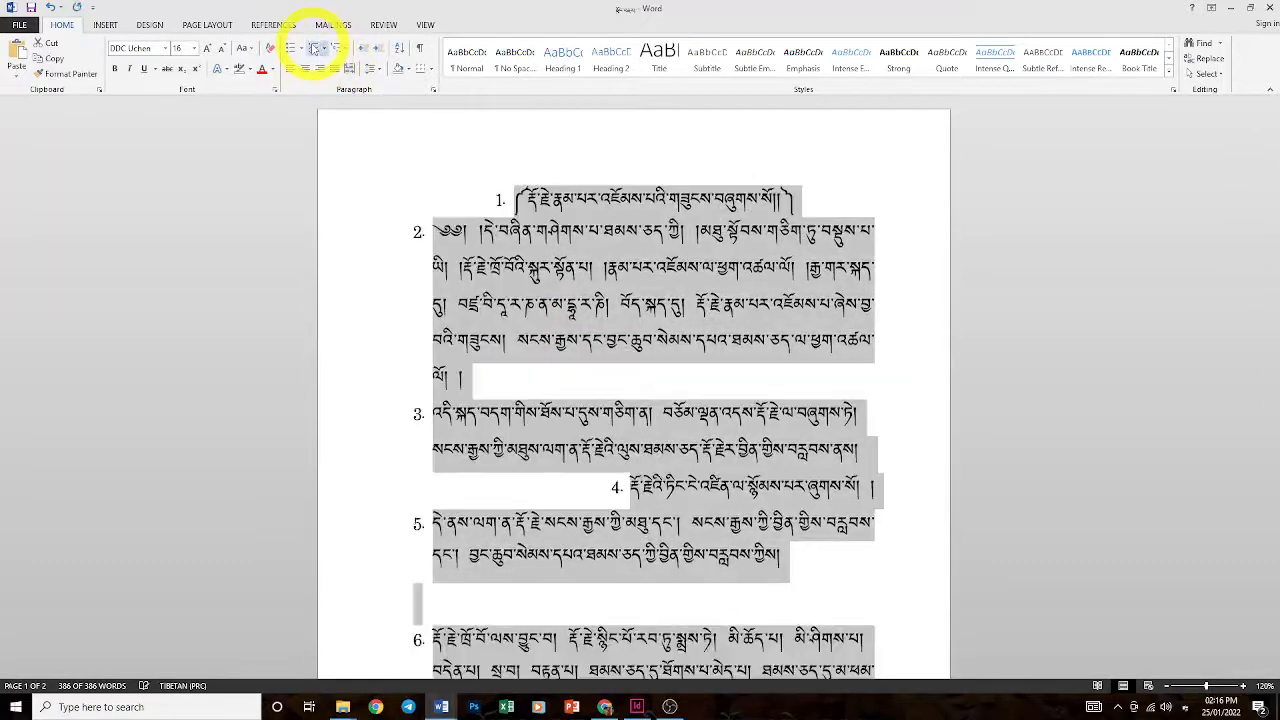
pyautogui.click(313, 48)
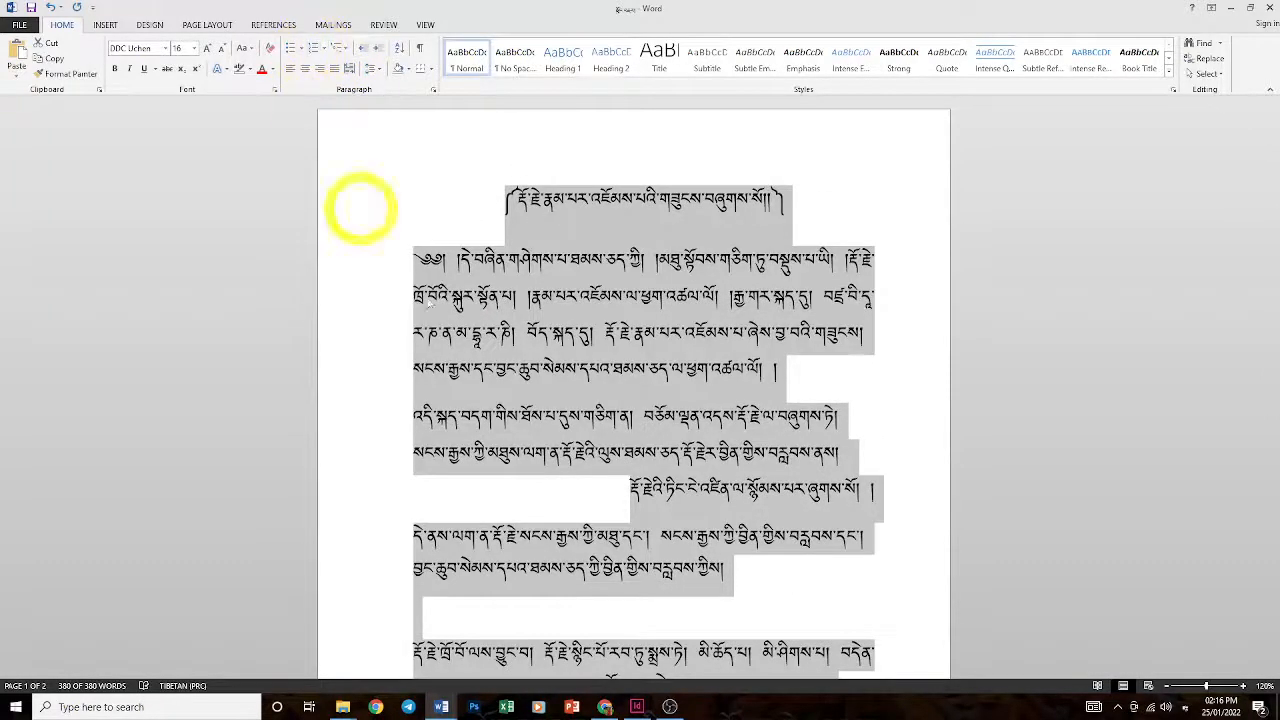
pyautogui.click(560, 386)
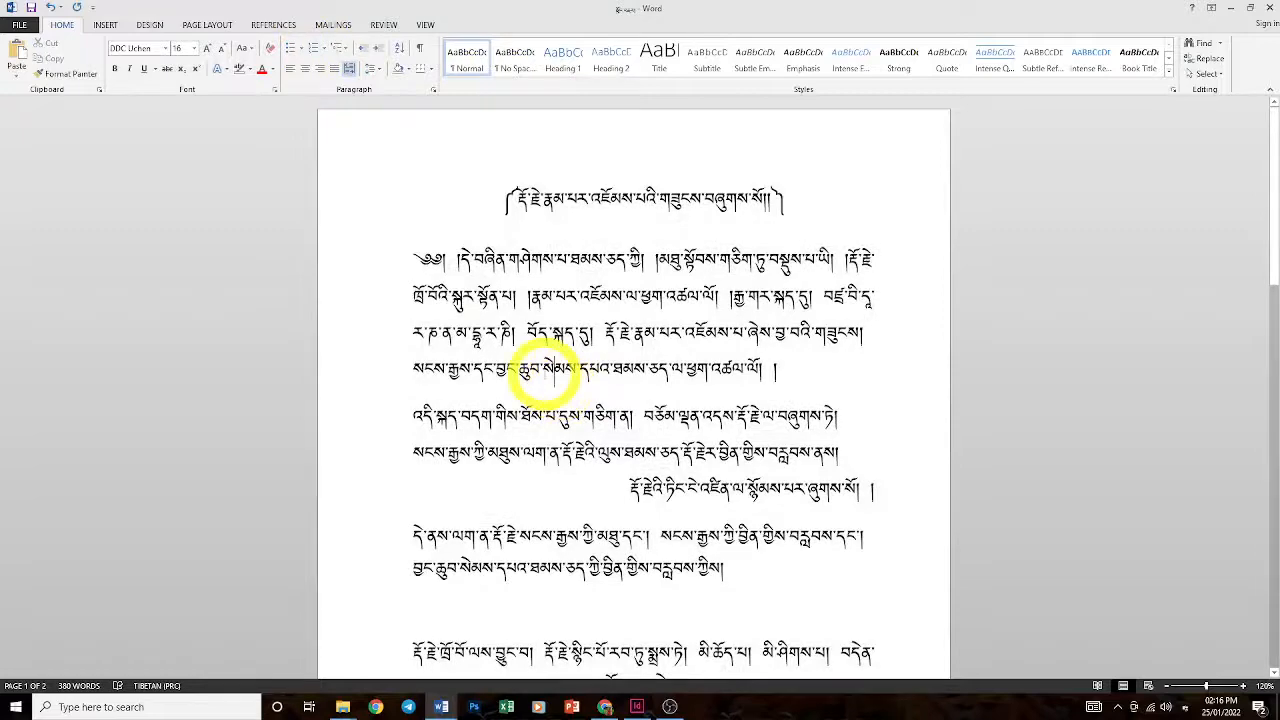
# Select the two-line paragraph beginning with འདི་སྐད and increase its indent by four levels
pyautogui.scroll(-3, 400, 395)
pyautogui.moveTo(380, 300); pyautogui.dragTo(834, 343)
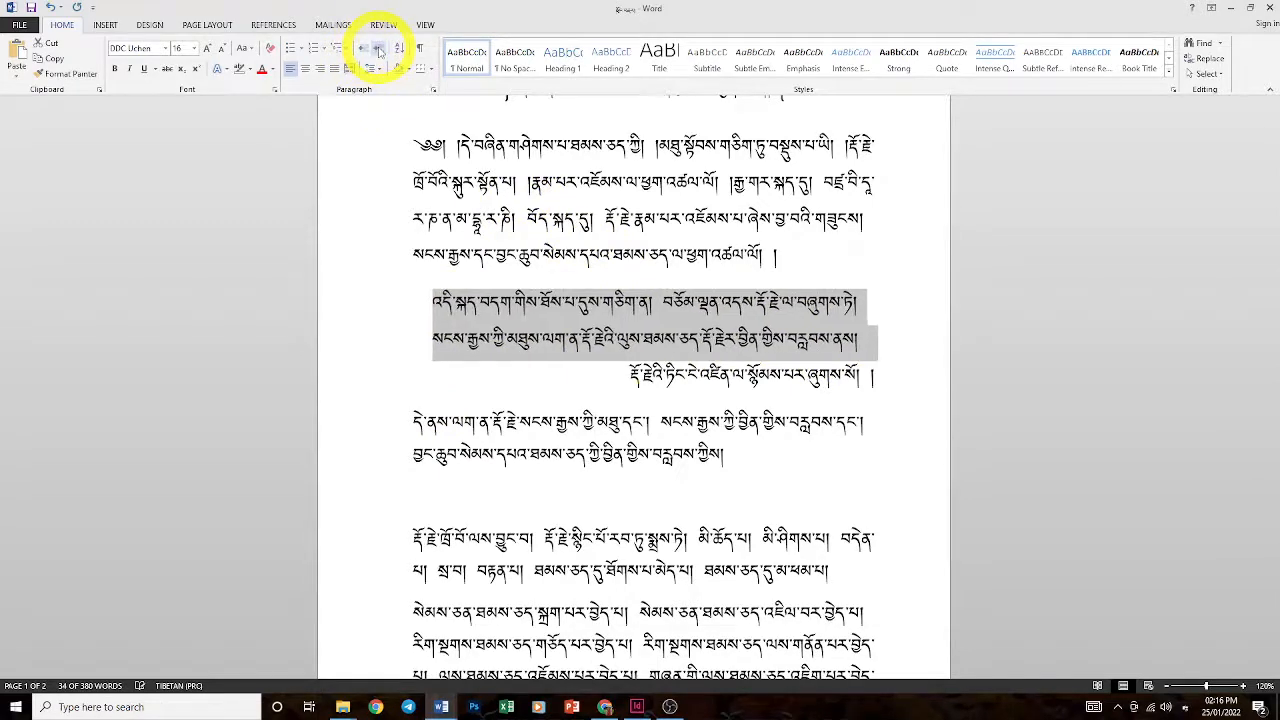
pyautogui.click(378, 50)
pyautogui.click(378, 50)
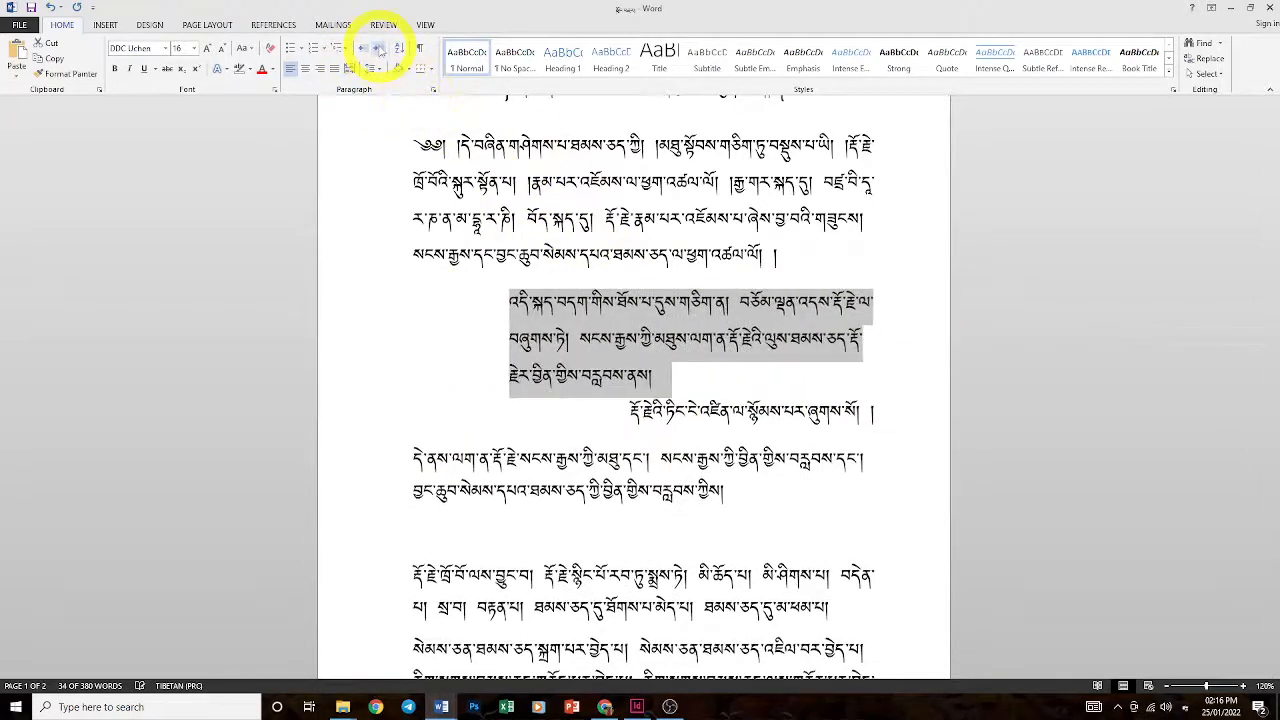
pyautogui.click(378, 50)
pyautogui.click(378, 50)
# Decrease the indent of the selected འདི་སྐད paragraph back to the left margin
pyautogui.click(364, 49)
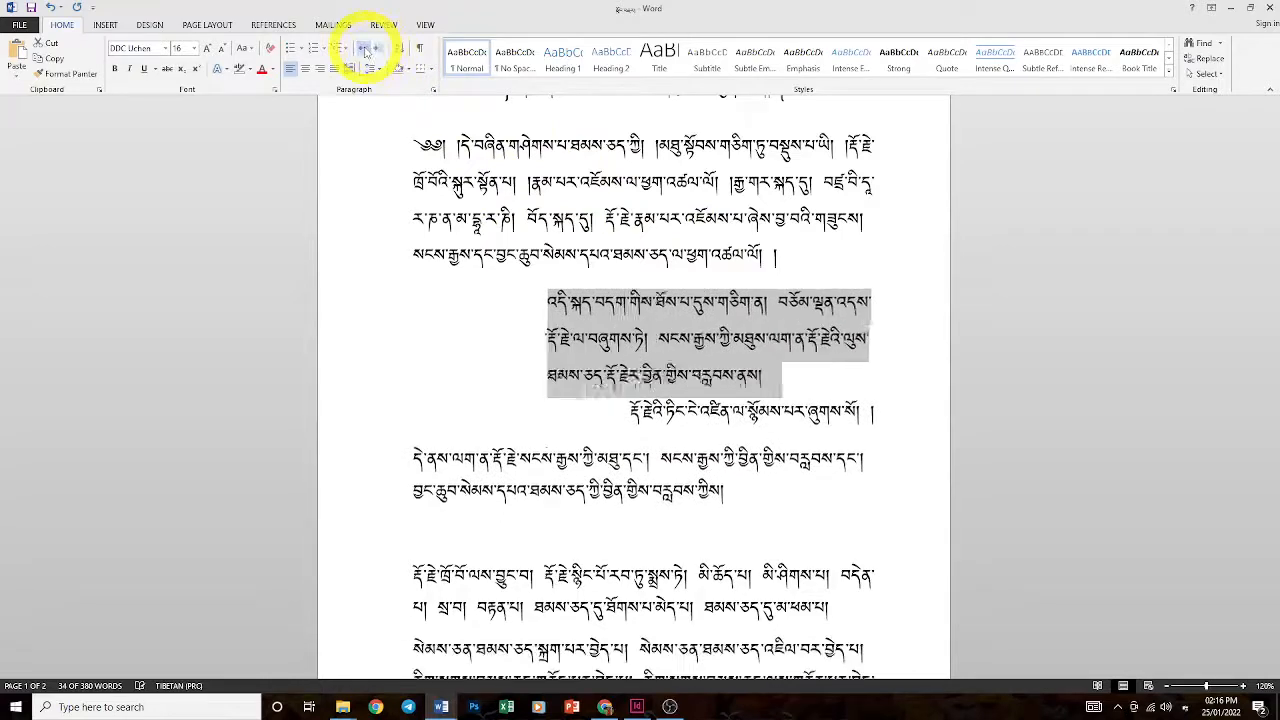
pyautogui.click(364, 49)
pyautogui.click(364, 49)
pyautogui.click(364, 49)
pyautogui.click(366, 51)
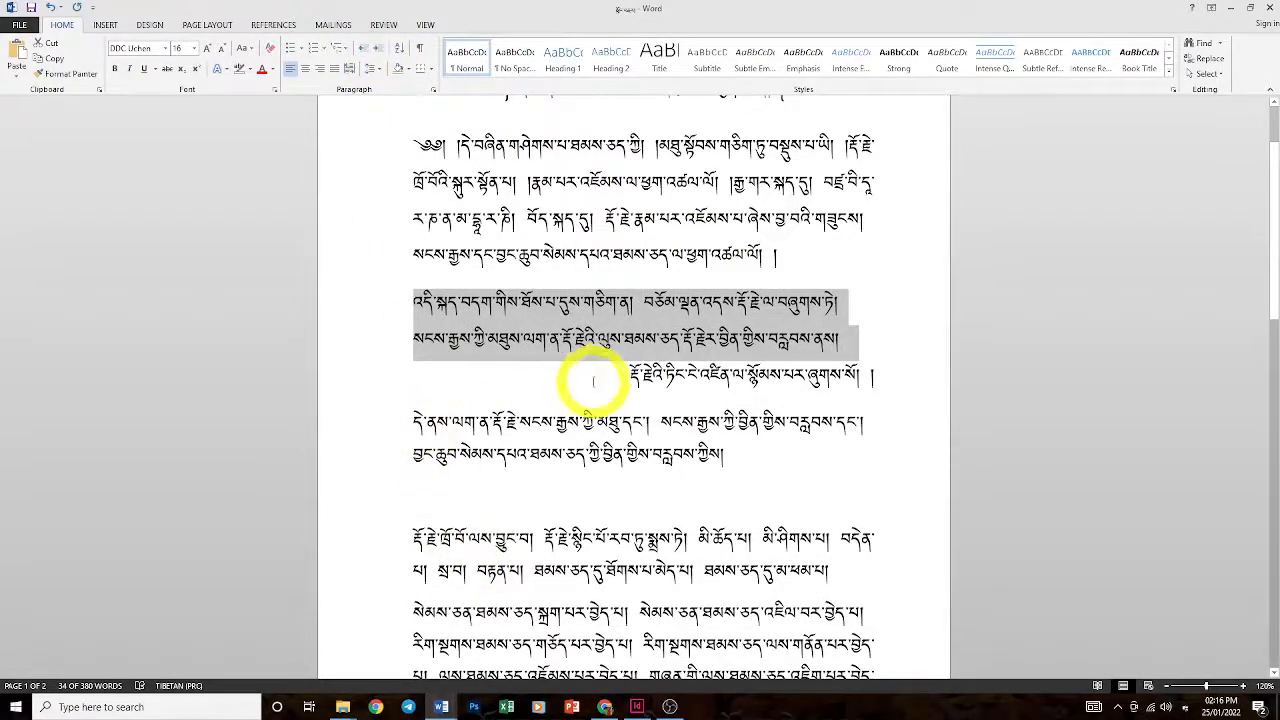
# Increase the indent of the འདི་སྐད paragraph by three levels and clear the selection
pyautogui.click(381, 50)
pyautogui.click(381, 50)
pyautogui.click(383, 52)
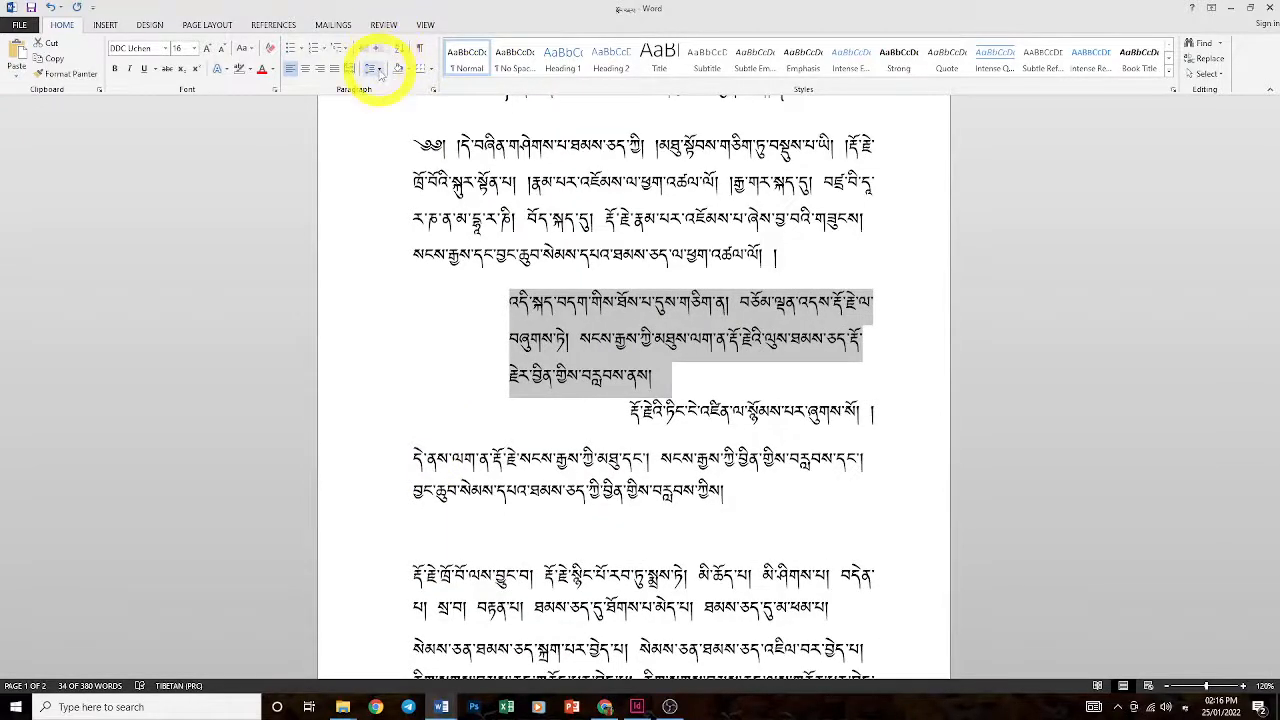
pyautogui.click(574, 368)
# Select the last paragraph on page 1, beginning with སེམས་ཅན་ཐམས་ཅད, and increase its indent by three levels
pyautogui.scroll(-5, 537, 455)
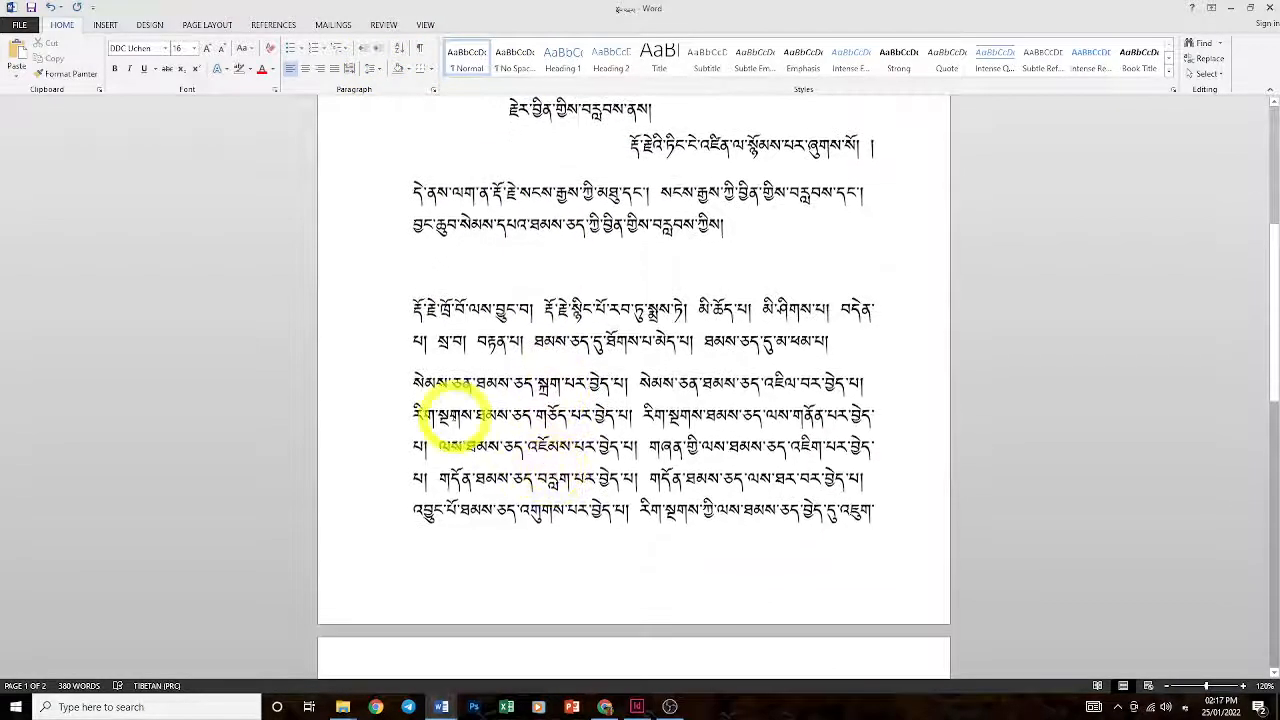
pyautogui.moveTo(410, 382); pyautogui.dragTo(929, 514)
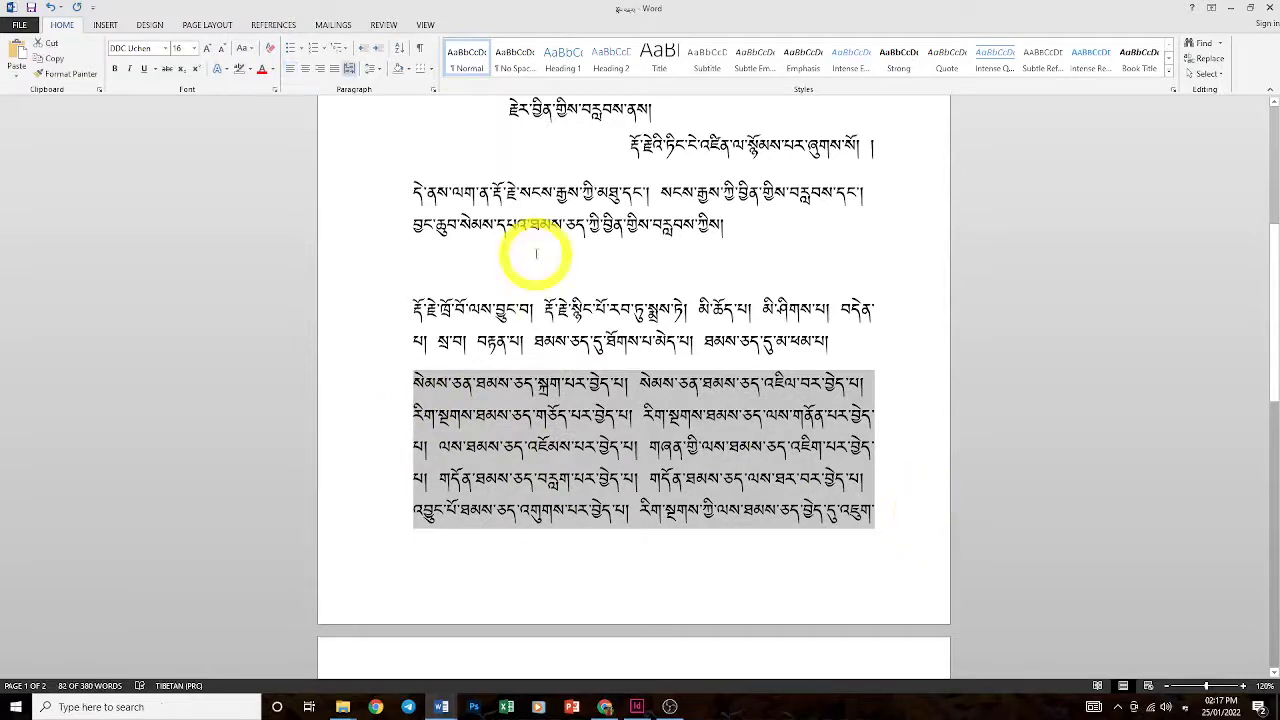
pyautogui.click(377, 48)
pyautogui.click(377, 48)
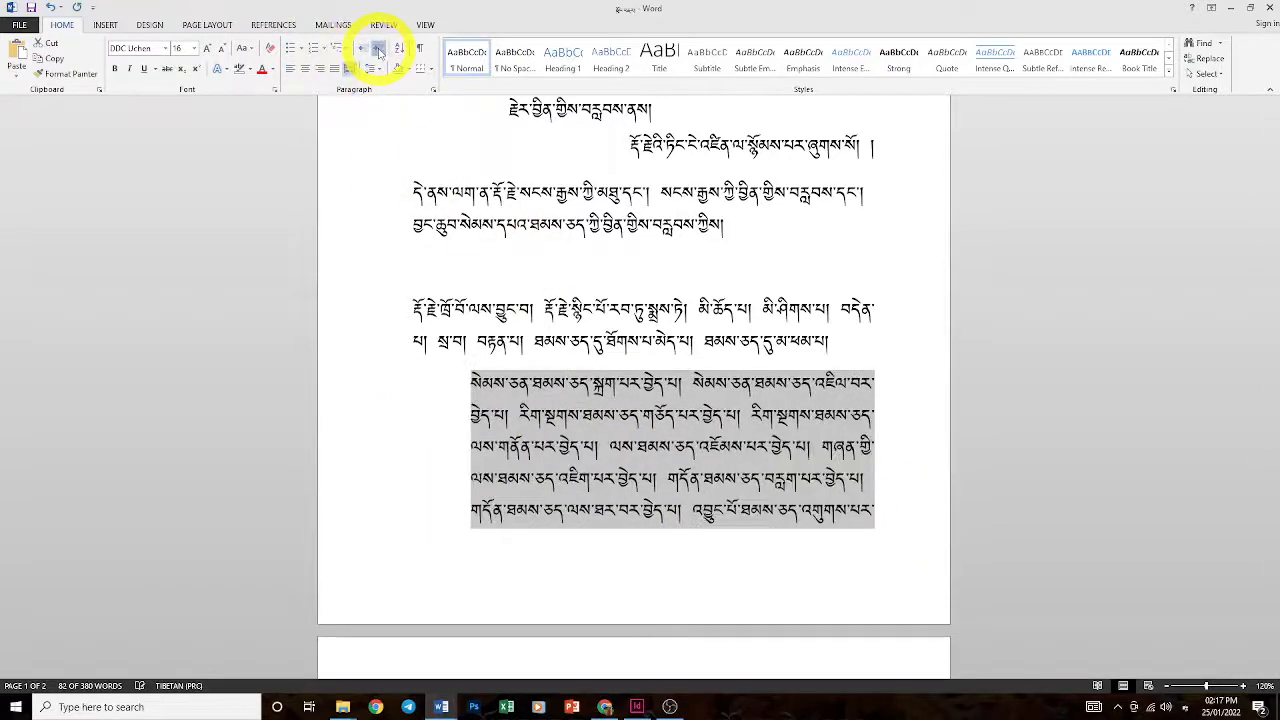
pyautogui.click(377, 48)
pyautogui.scroll(2, 518, 398)
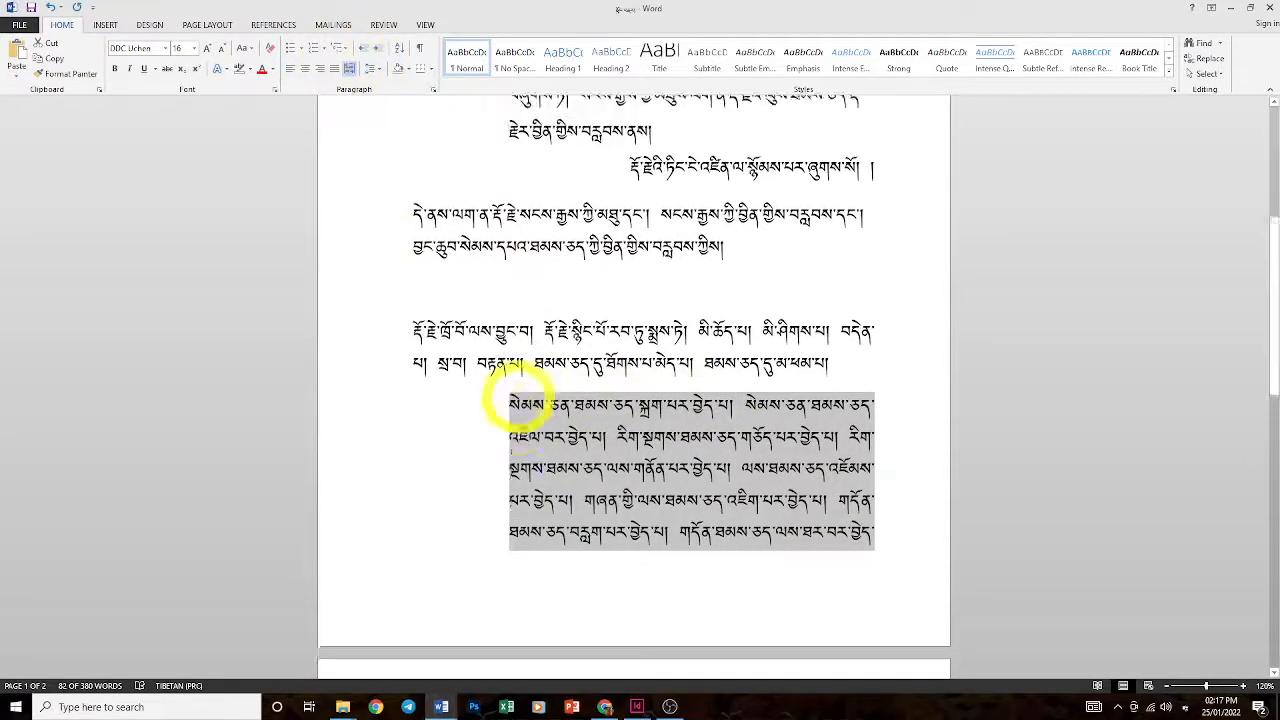
# Decrease the indent of the selected སེམས་ཅན paragraph back to the left margin, and indent it again by three levels
pyautogui.click(365, 49)
pyautogui.click(366, 52)
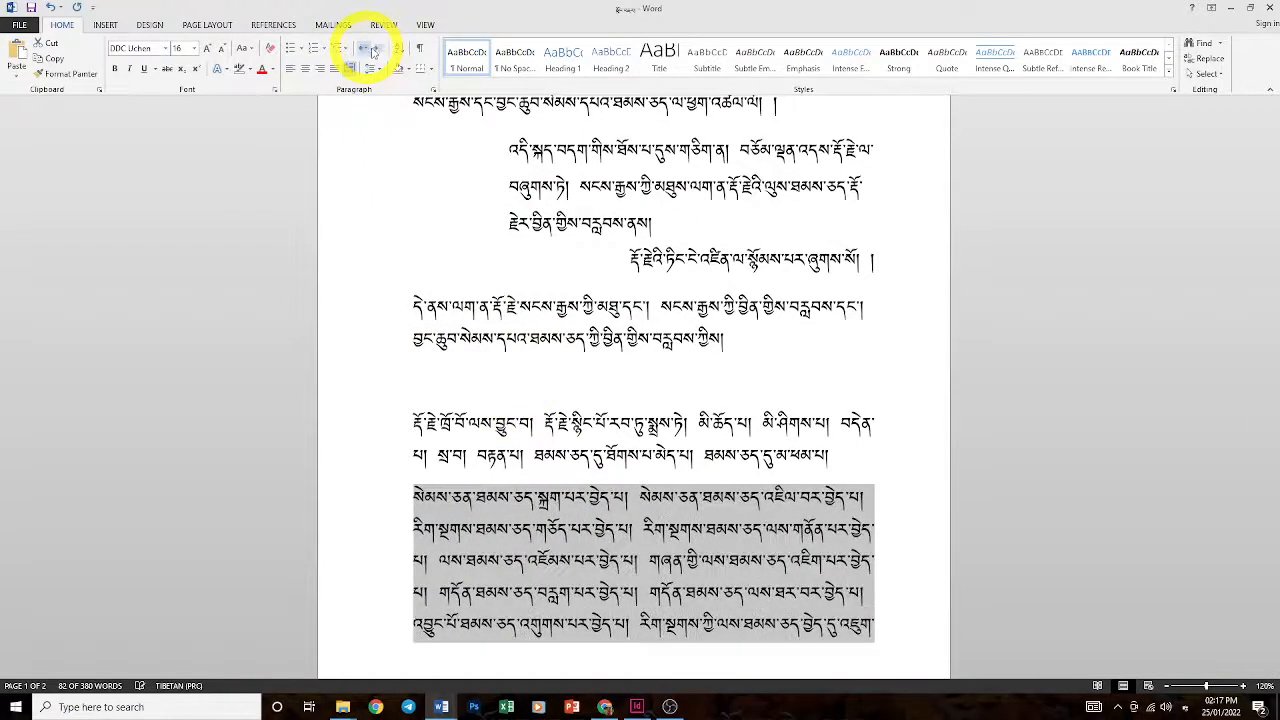
pyautogui.click(376, 48)
pyautogui.click(376, 48)
pyautogui.click(530, 457)
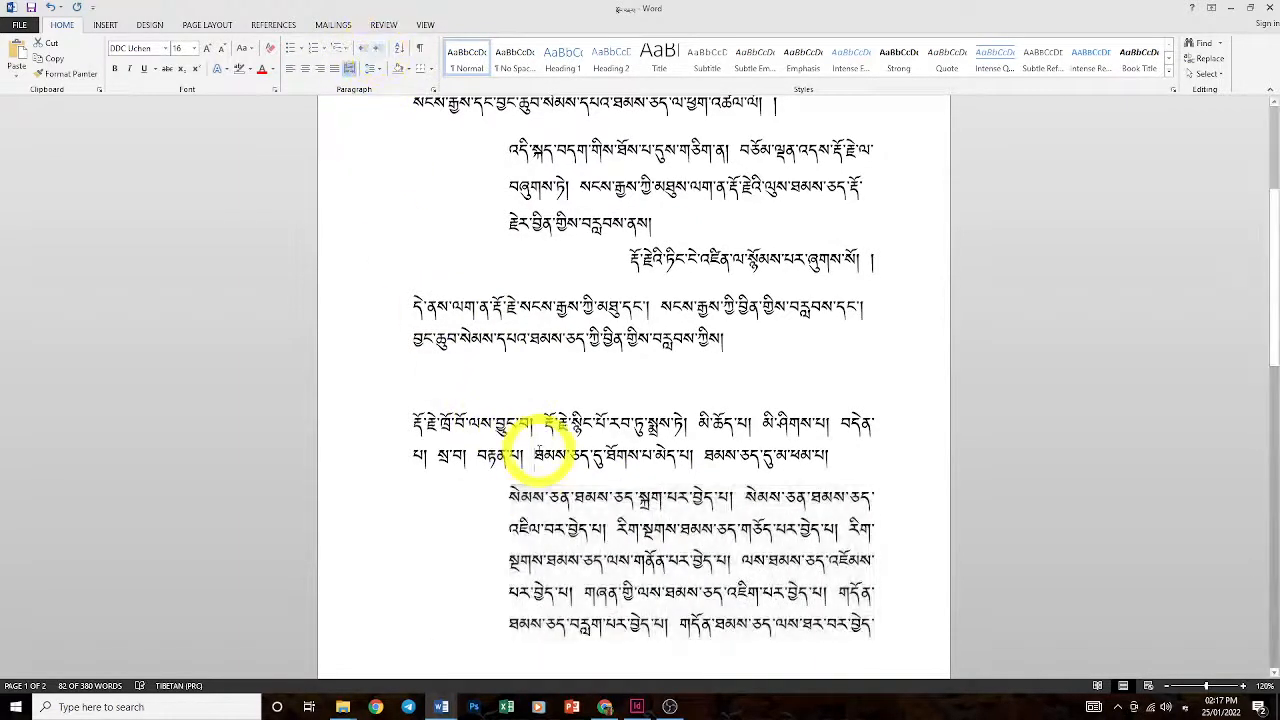
# Select the phrase བོད་སྐད་དུ in the first paragraph and apply bold, italic and underline to it
pyautogui.scroll(2, 552, 467)
pyautogui.scroll(-3, 552, 470)
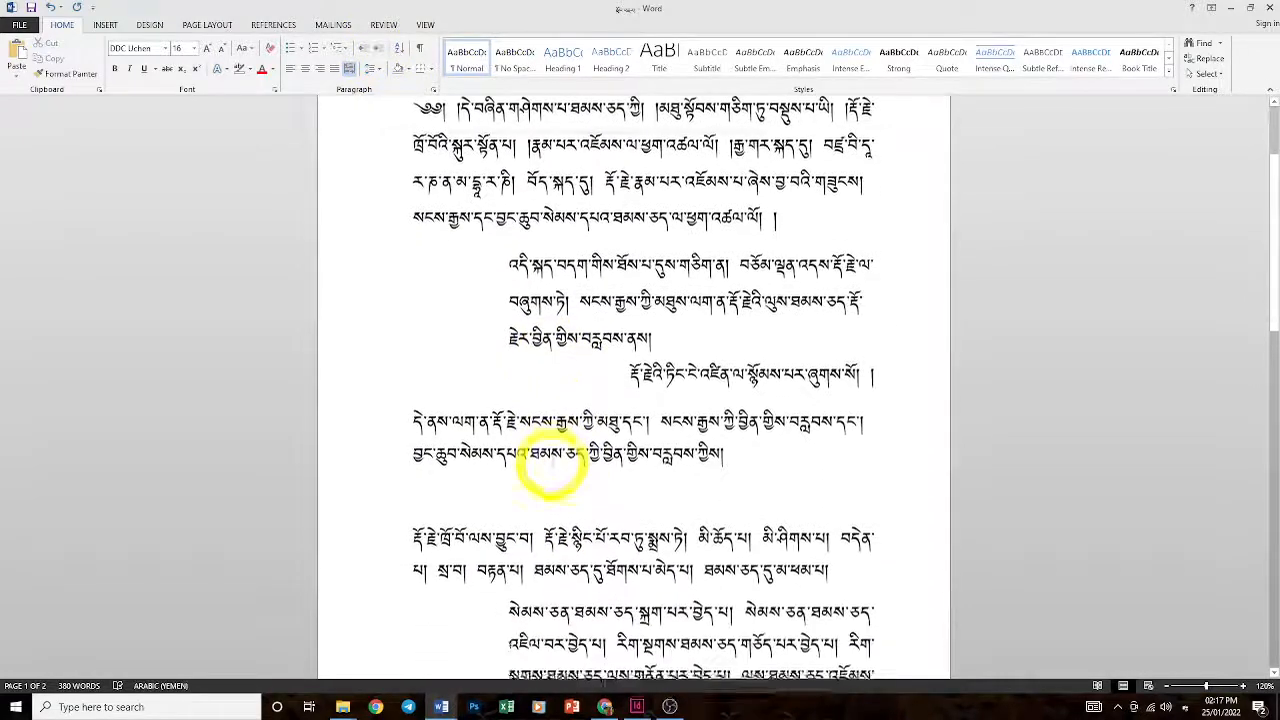
pyautogui.scroll(2, 550, 460)
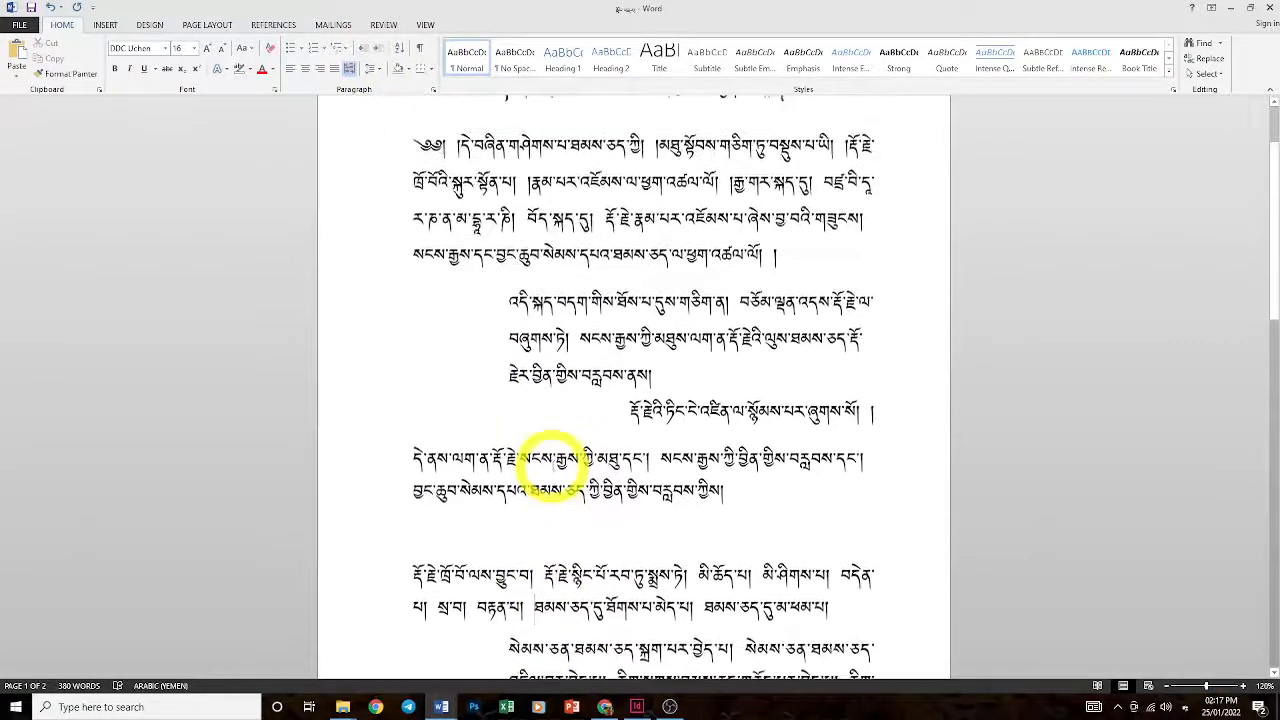
pyautogui.moveTo(518, 218); pyautogui.dragTo(596, 220)
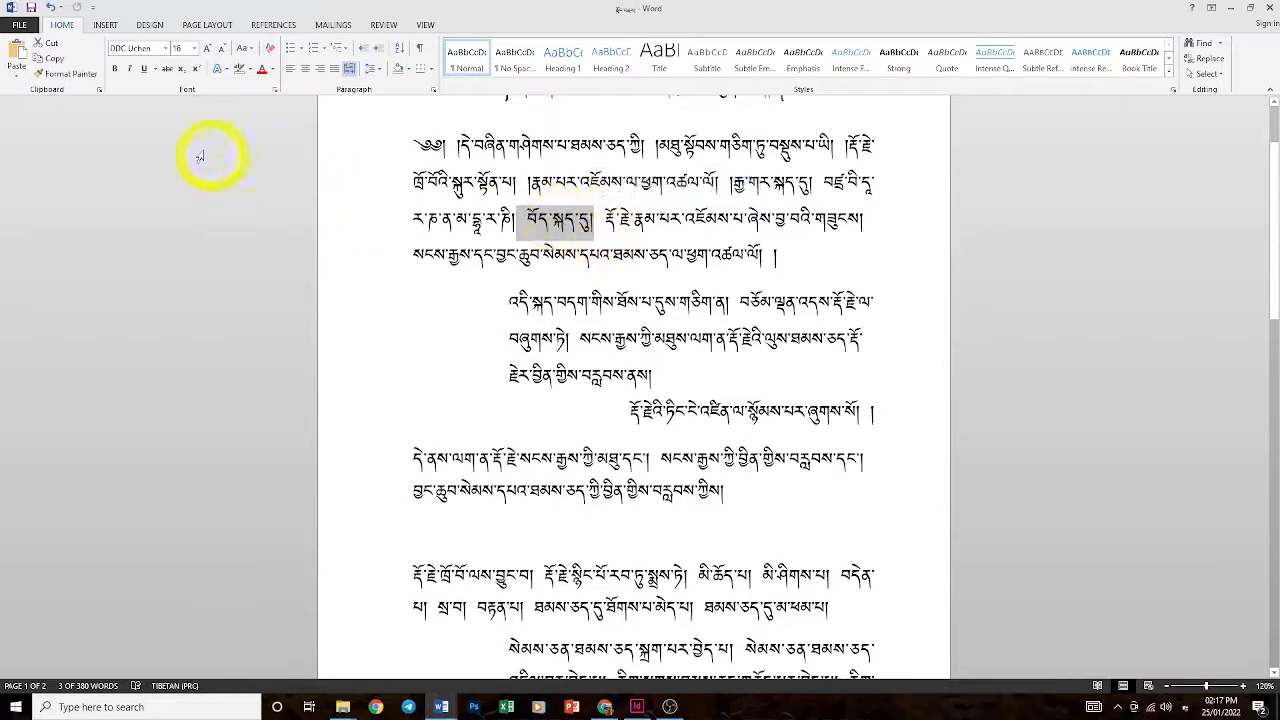
pyautogui.click(129, 69)
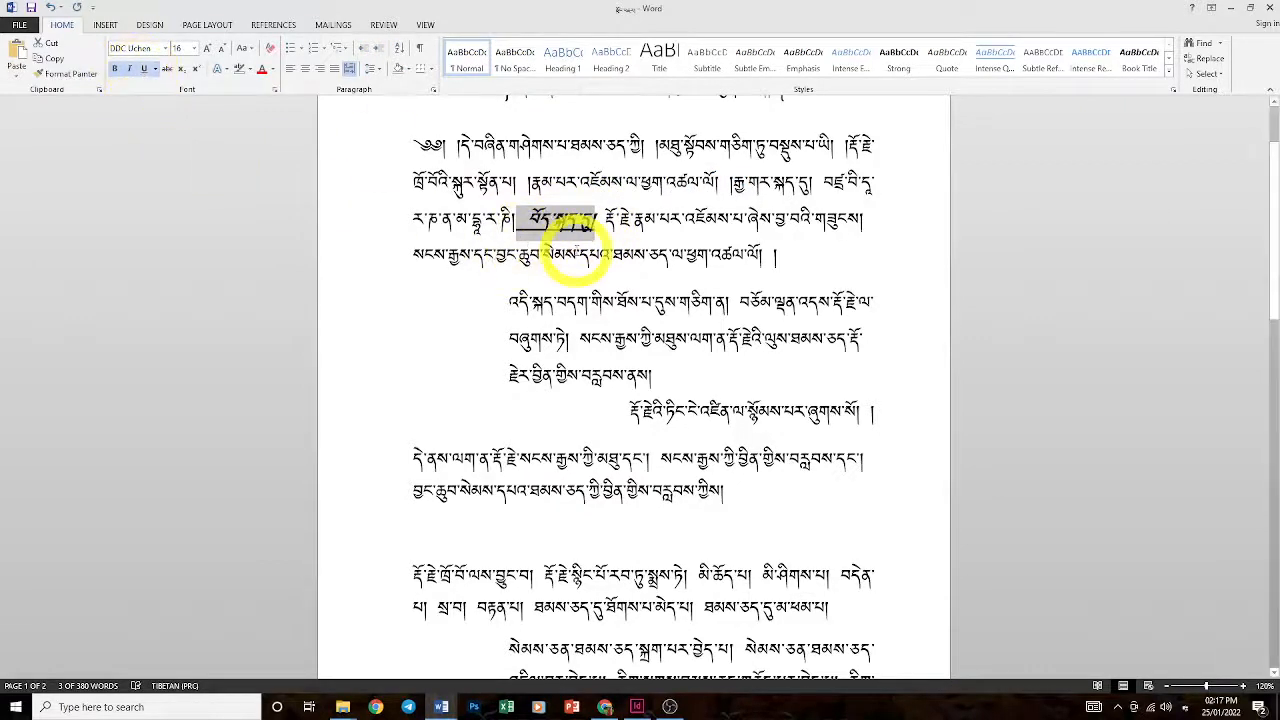
# Remove the bold, italic and underline from the phrase བོད་སྐད་དུ and clear the selection
pyautogui.click(143, 69)
pyautogui.scroll(3, 600, 330)
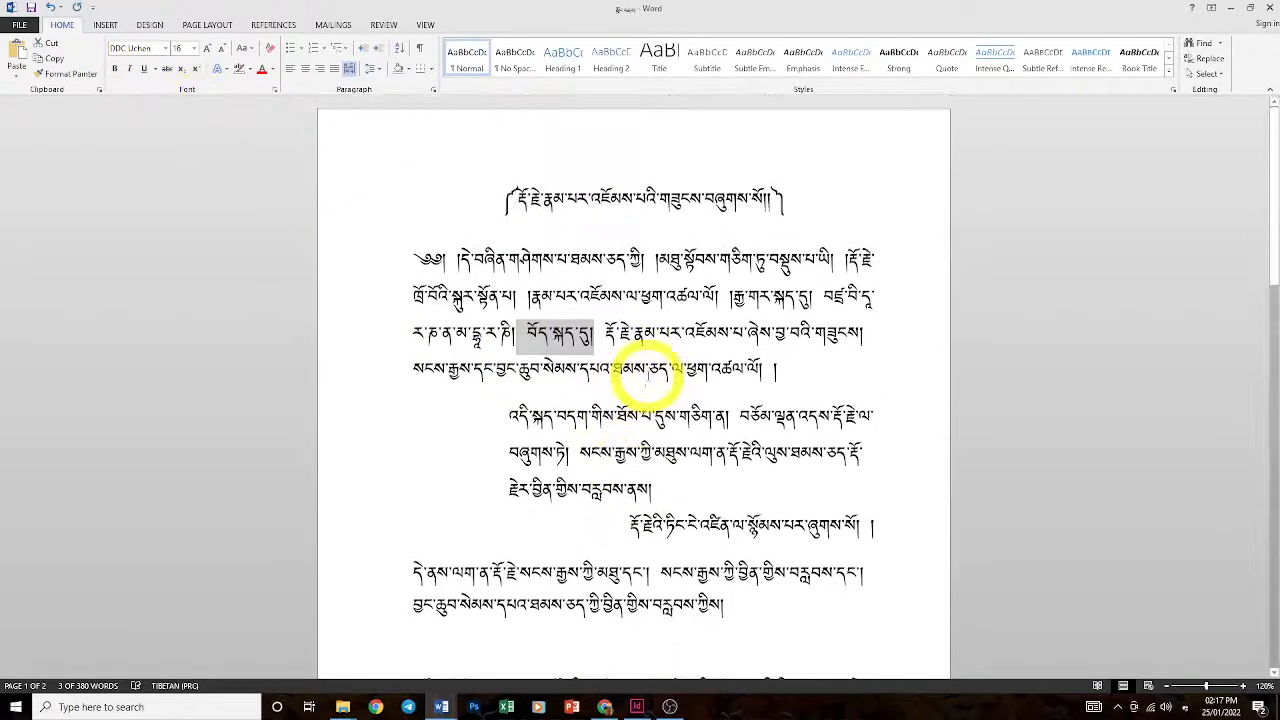
pyautogui.click(647, 370)
pyautogui.scroll(-13, 647, 372)
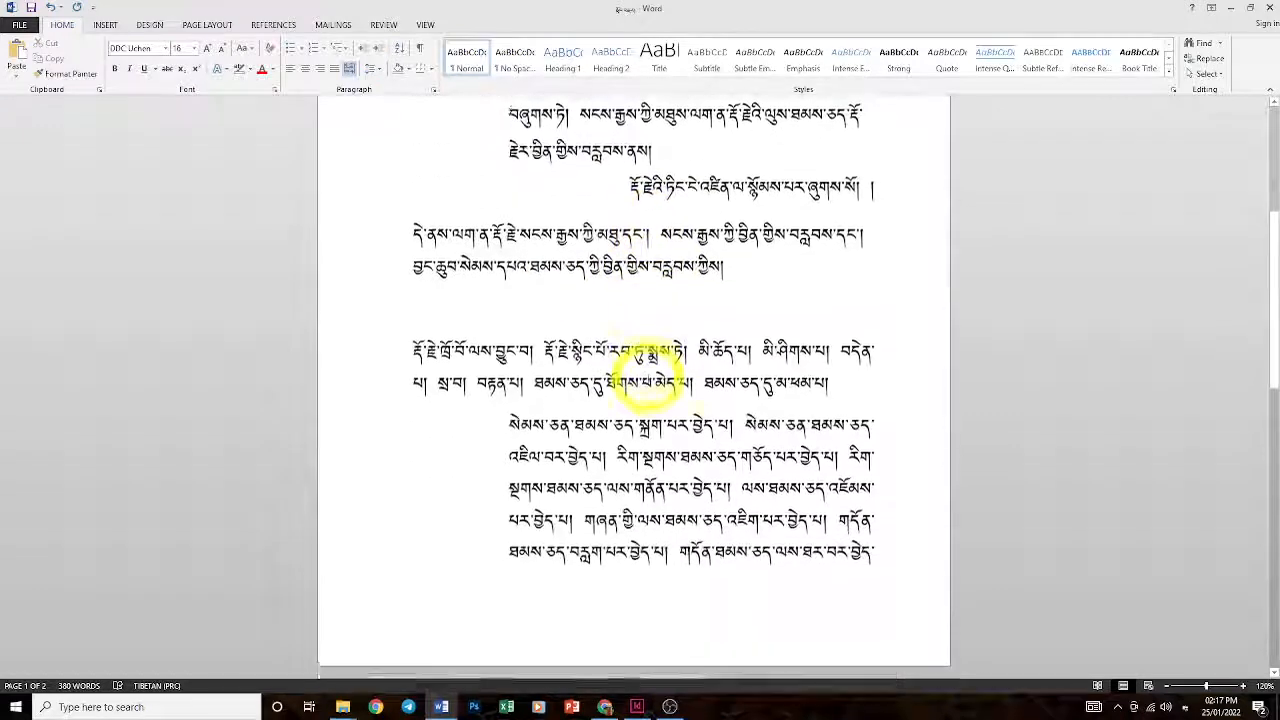
pyautogui.scroll(-7, 647, 372)
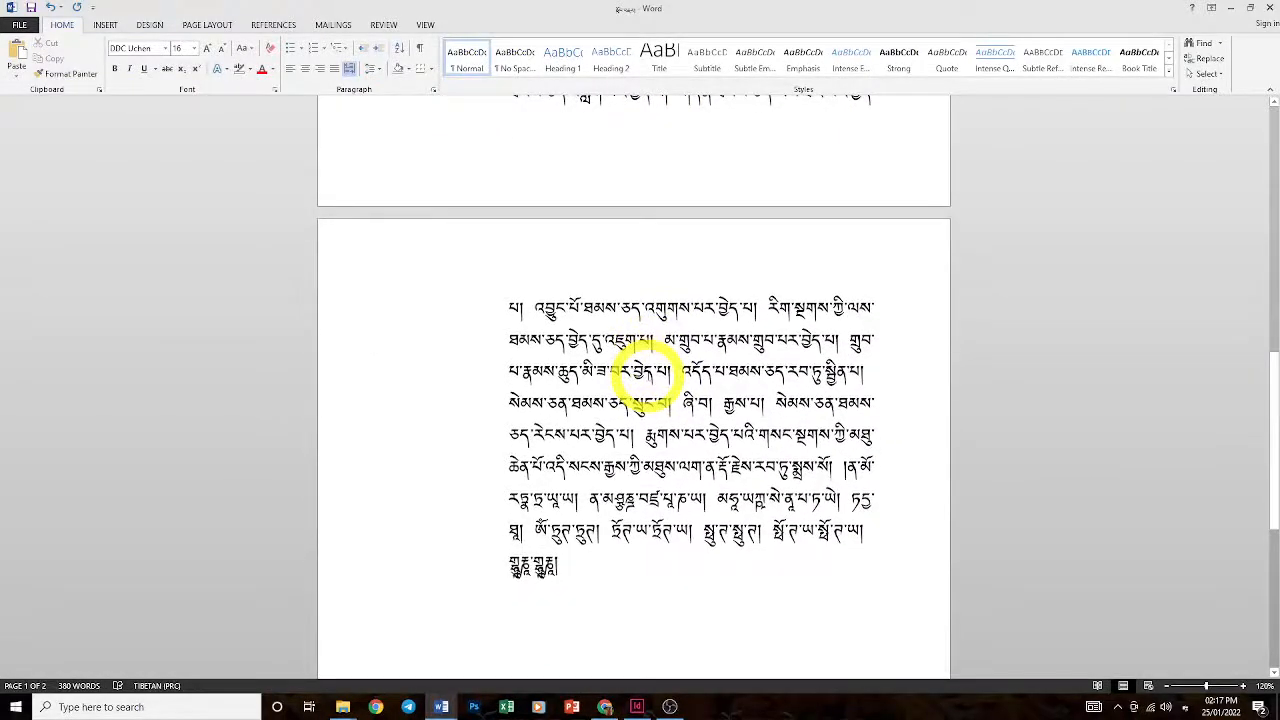
pyautogui.scroll(16, 647, 372)
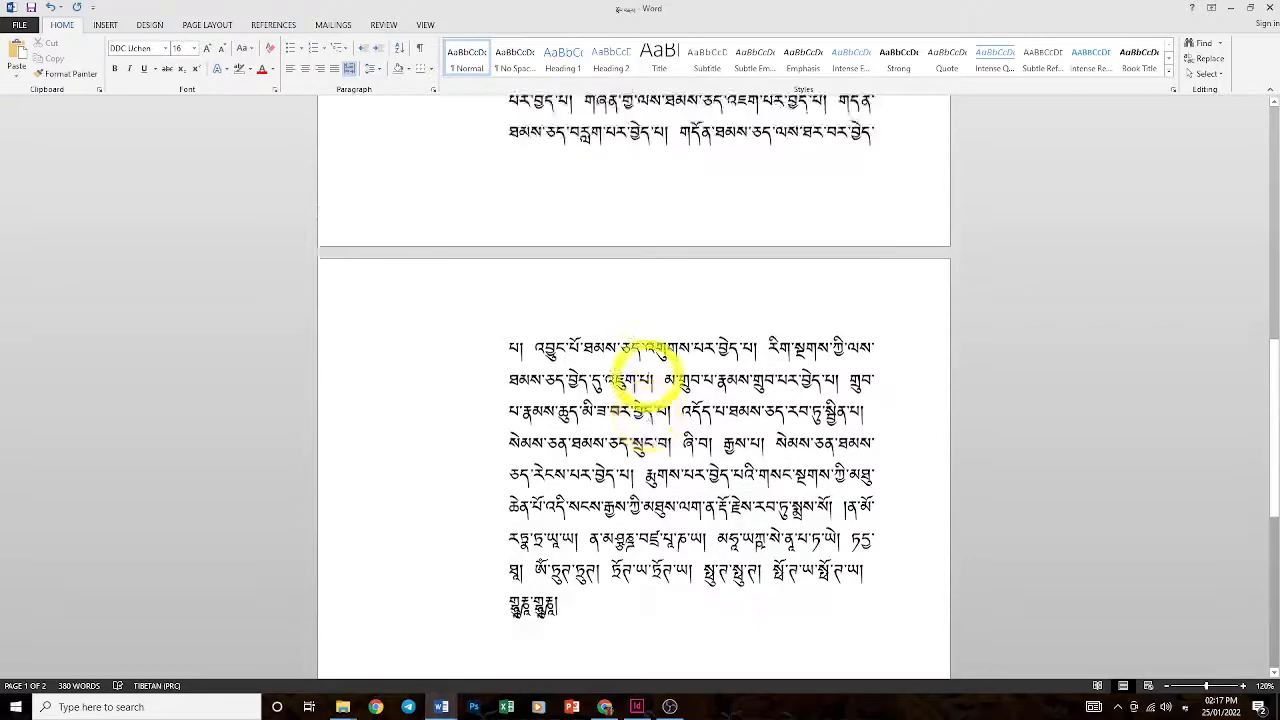
pyautogui.scroll(4, 647, 372)
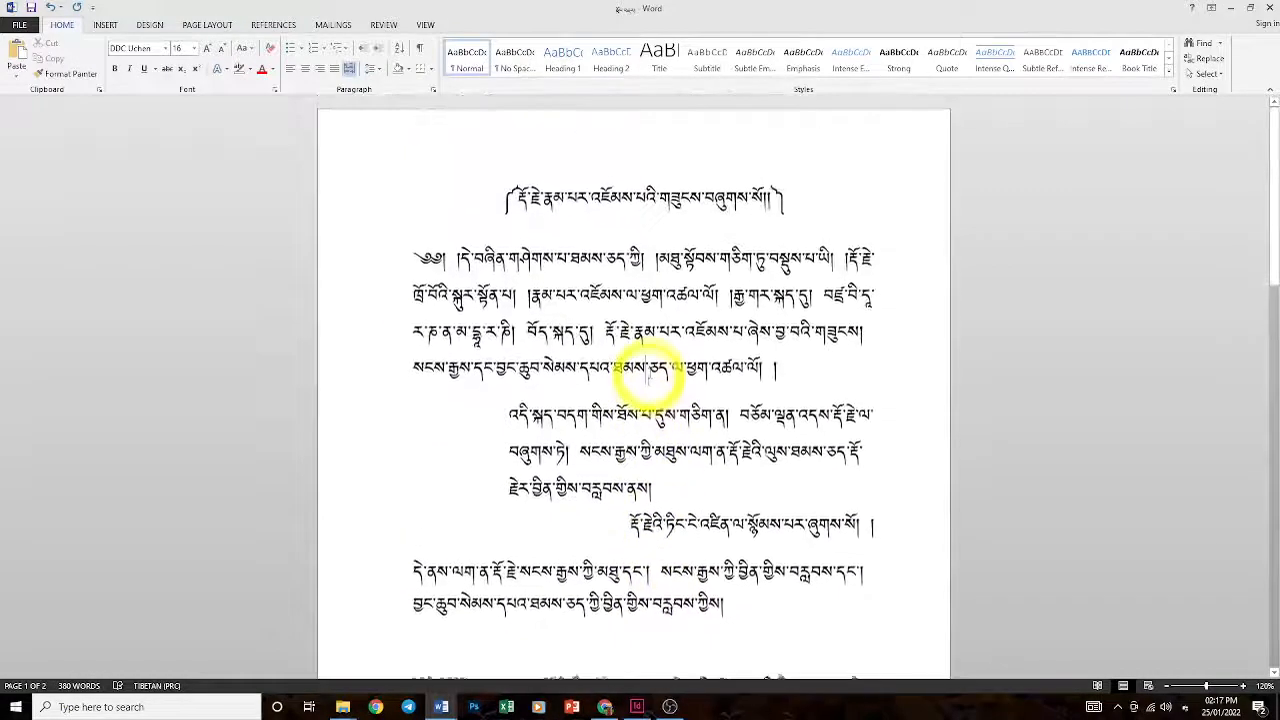